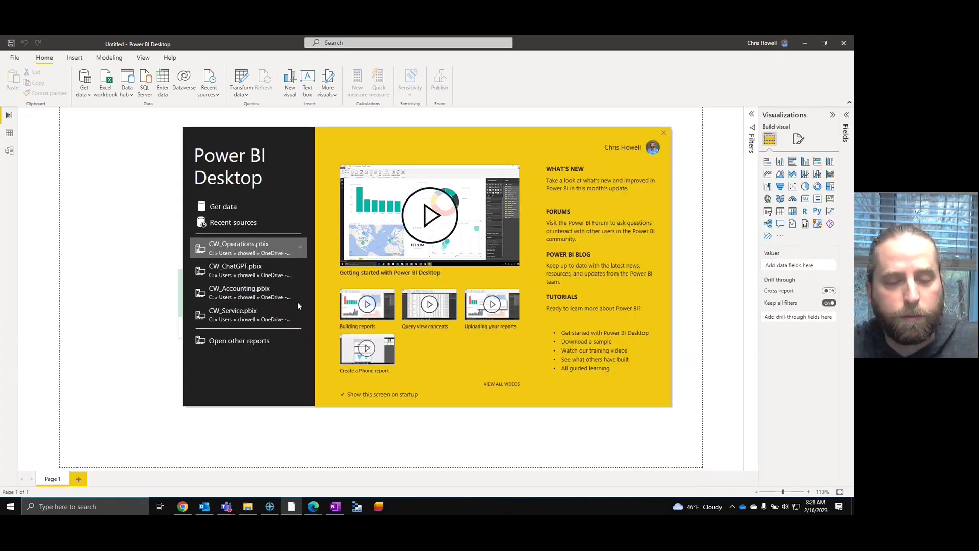
Dismiss the welcome screen and name the new table and its first column Category.
click(662, 132)
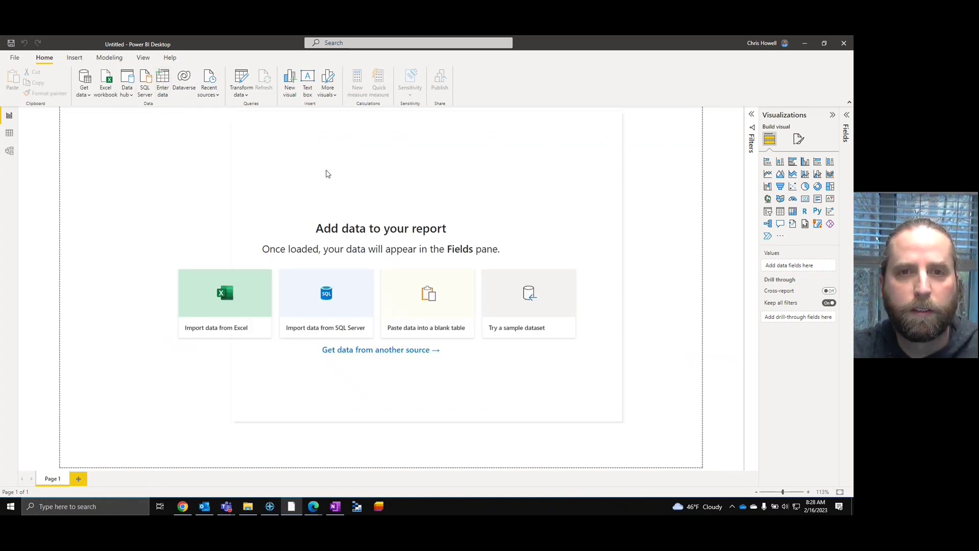
double_click(288, 385)
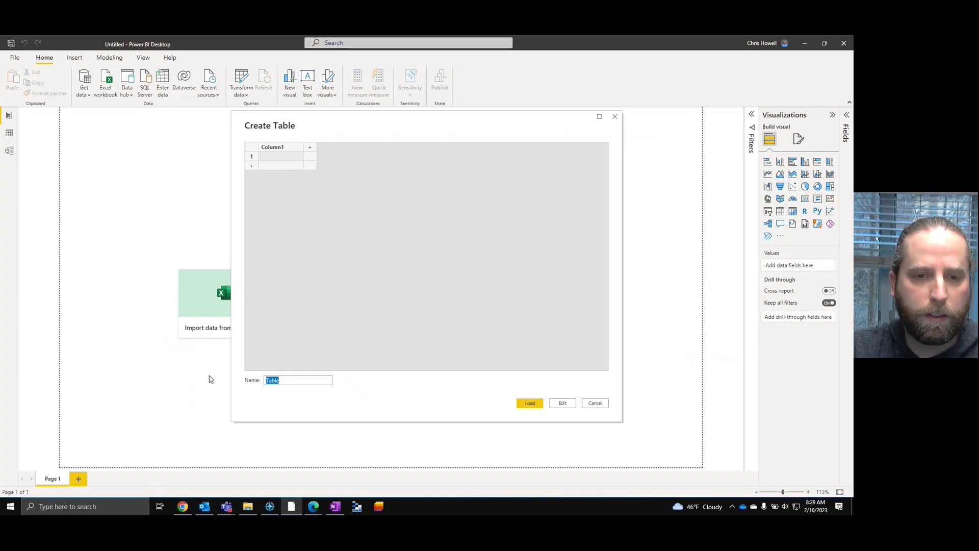
text(Category)
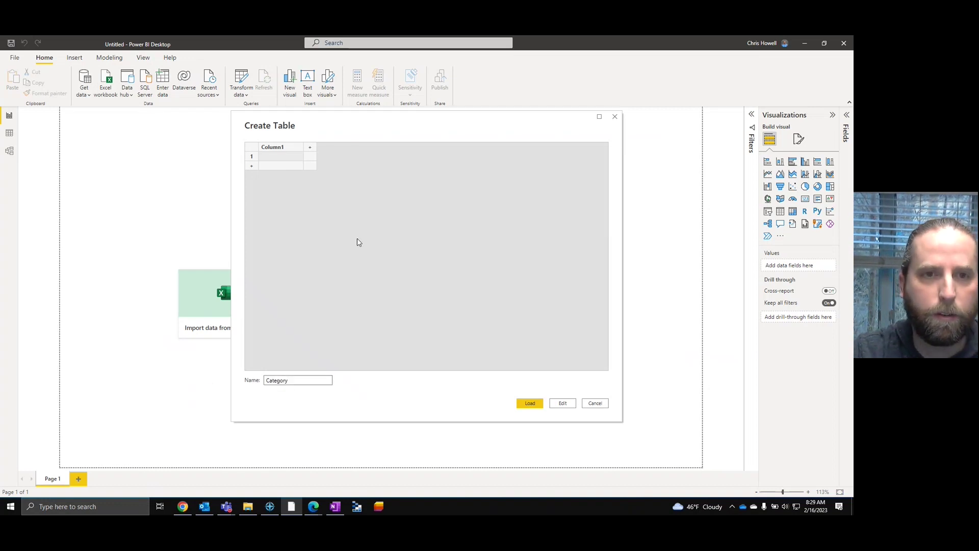
click(285, 148)
double_click(284, 148)
text(Cate)
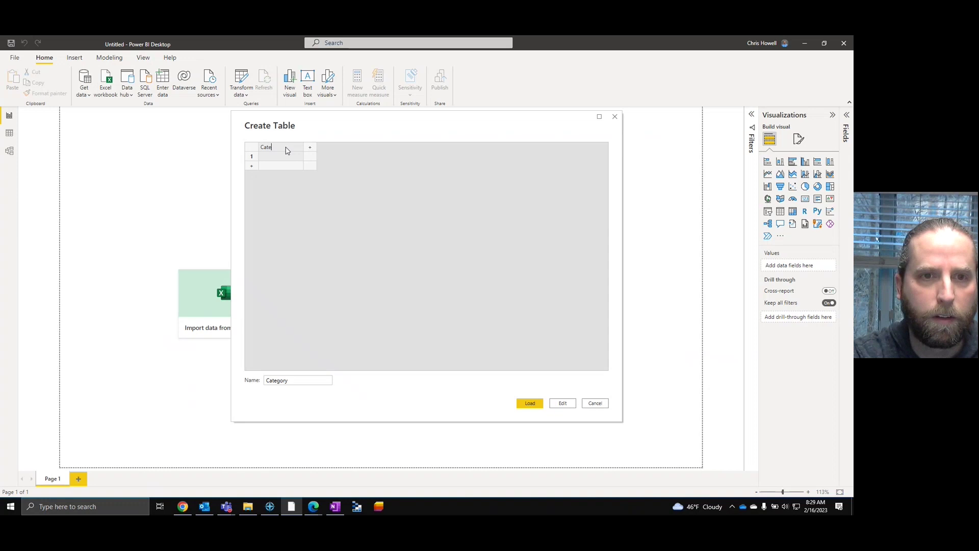
text(gory)
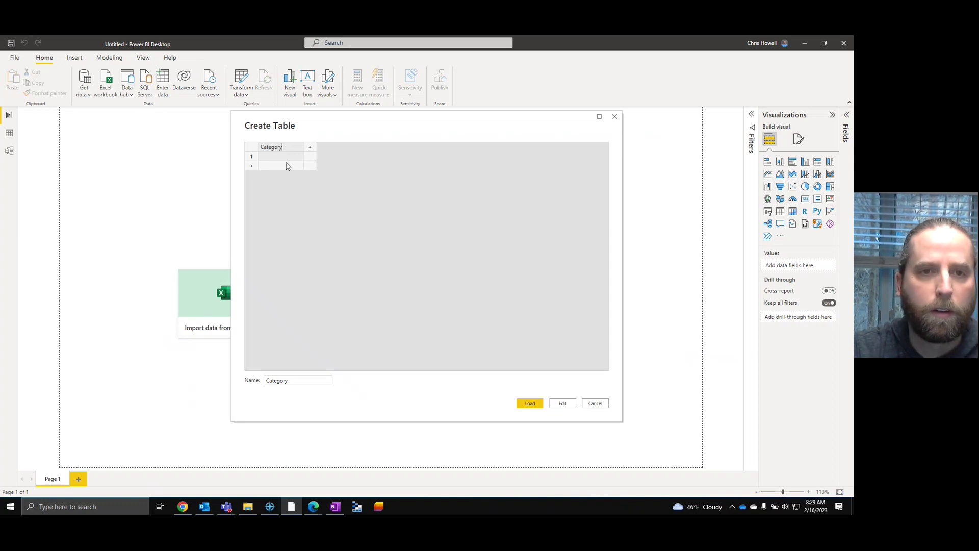
Enter the four categories Bike, Wall, Drain and Computer in the Category column.
click(286, 161)
text(Bike)
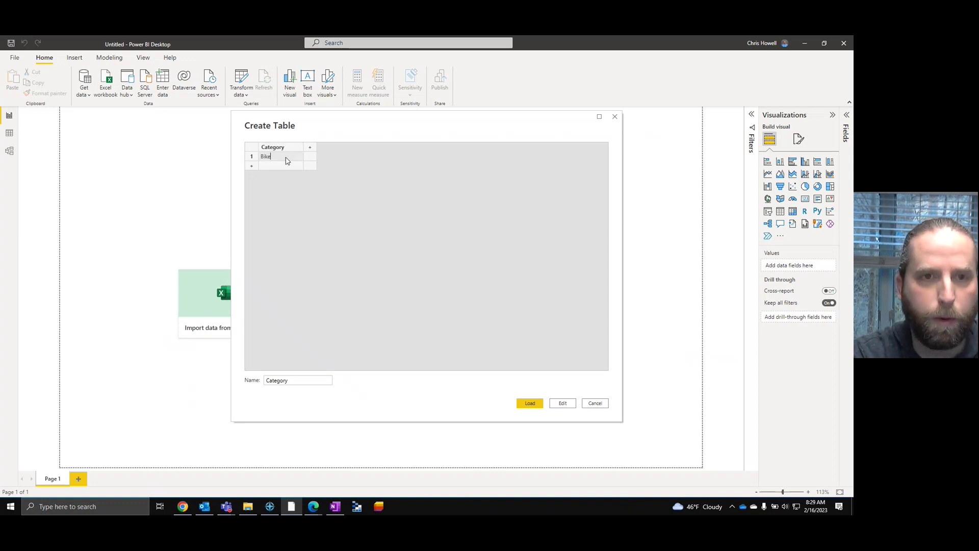
key(Tab)
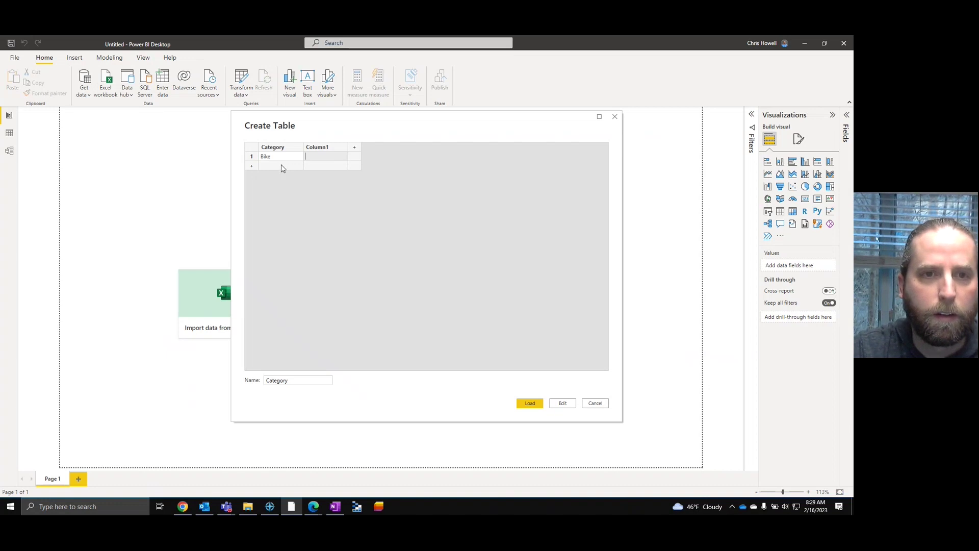
click(282, 166)
text(Wall)
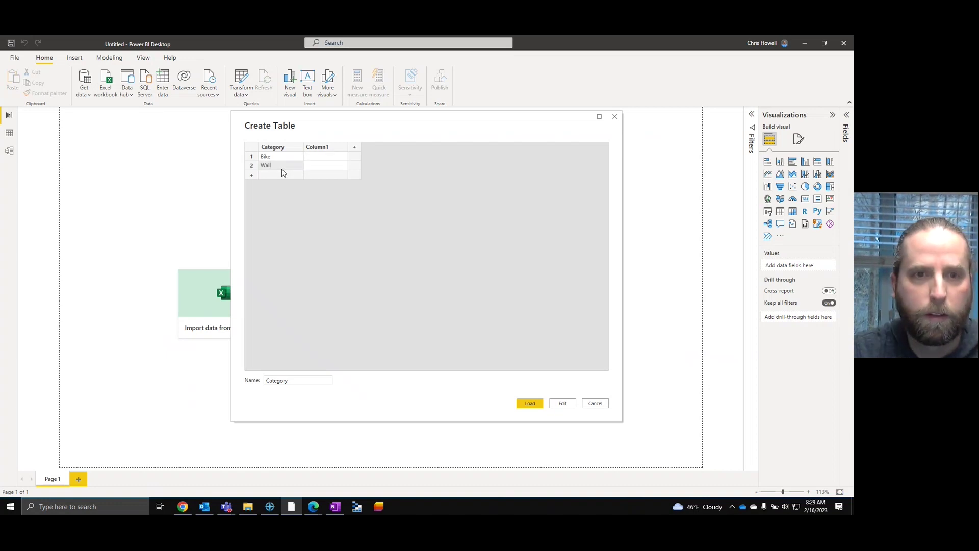
click(283, 175)
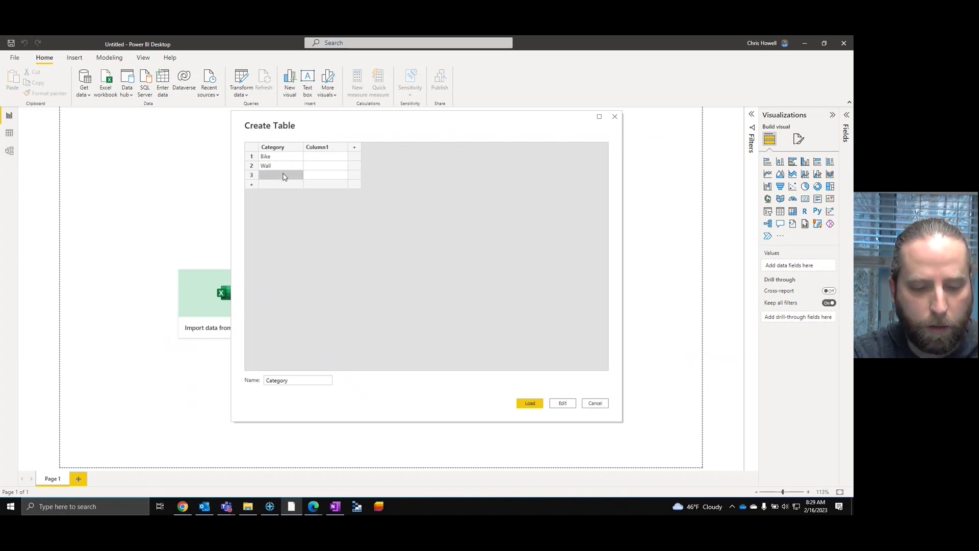
text(Drain)
click(283, 184)
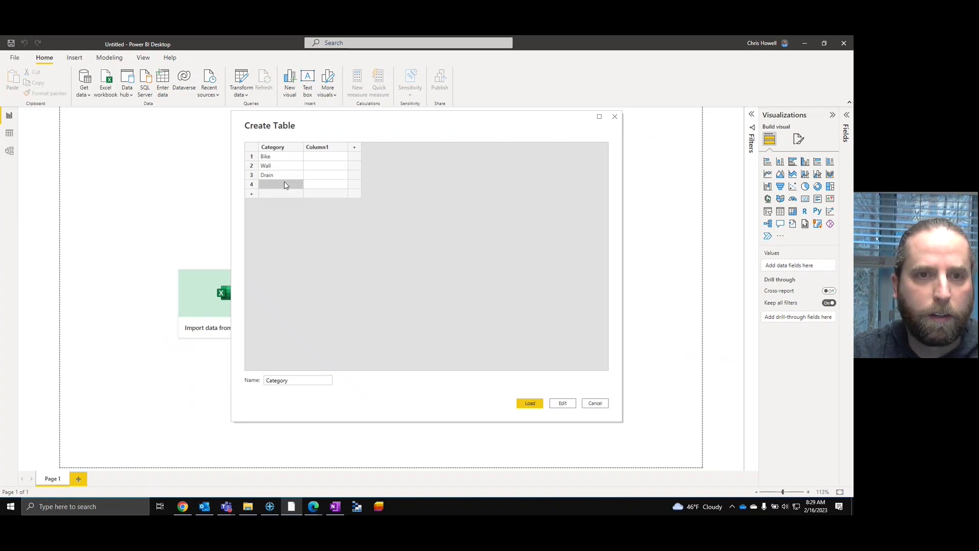
text(Computer)
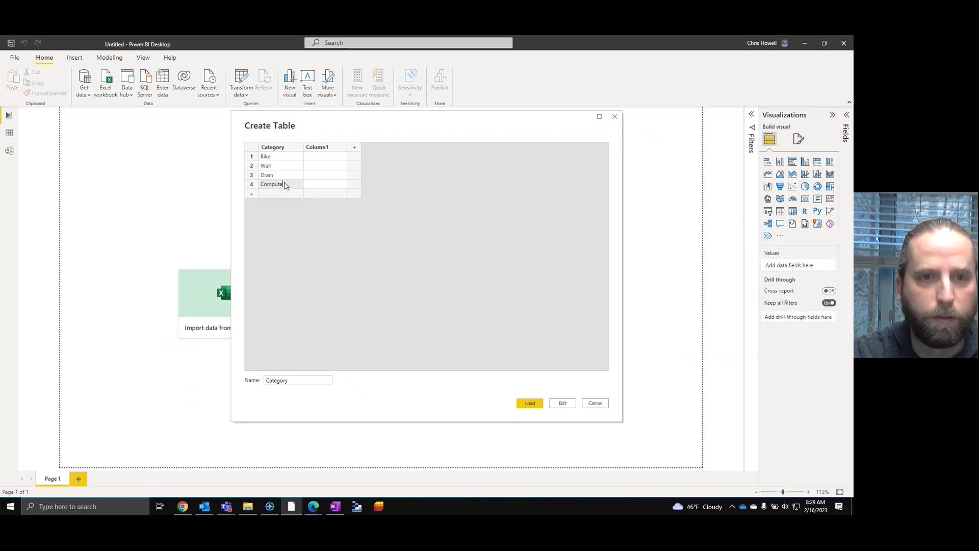
Name the second column Quantity and add a third column named Cost.
click(326, 149)
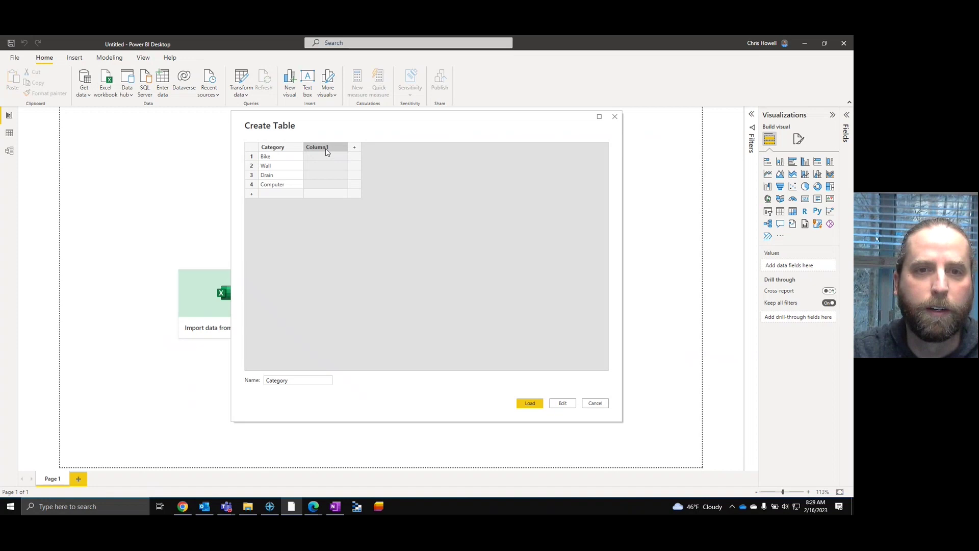
double_click(325, 149)
text(Quantity)
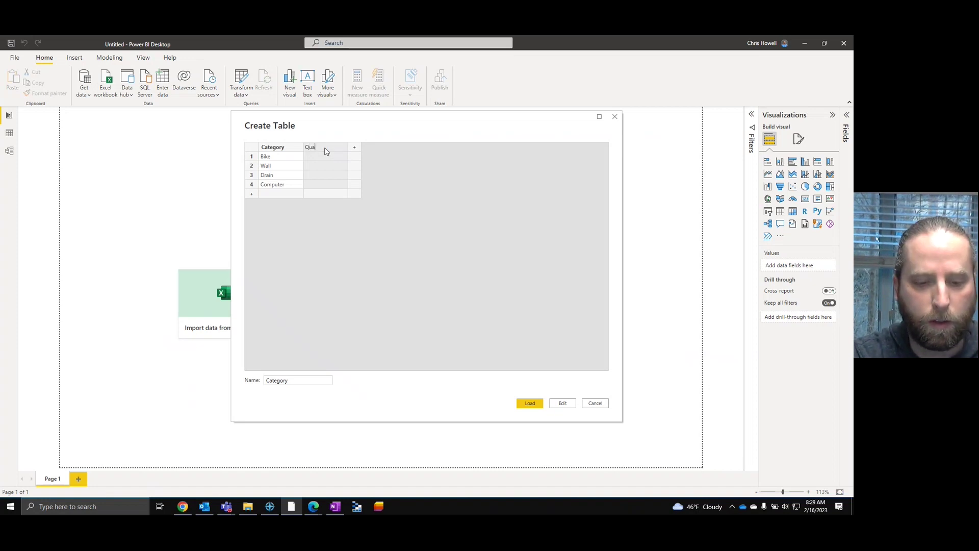
click(355, 148)
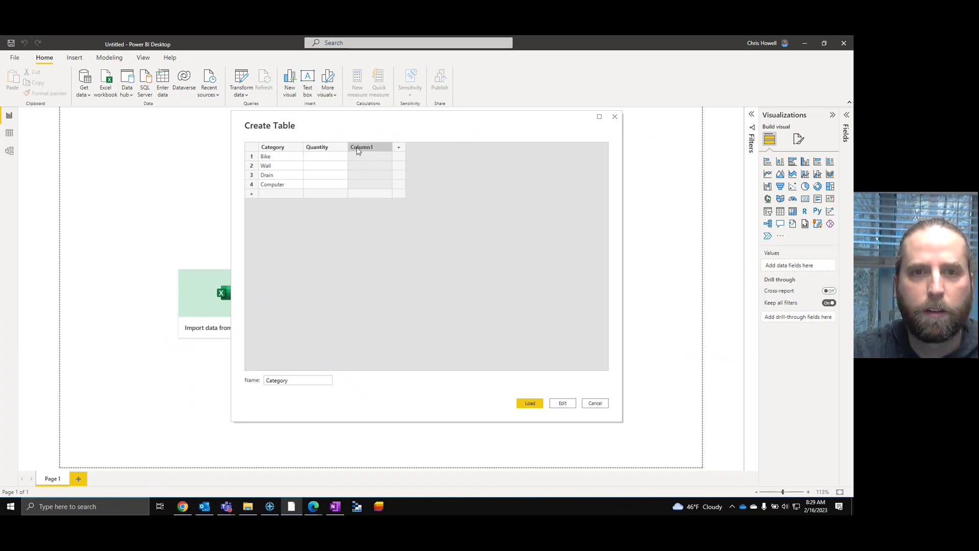
double_click(357, 148)
text(Cost)
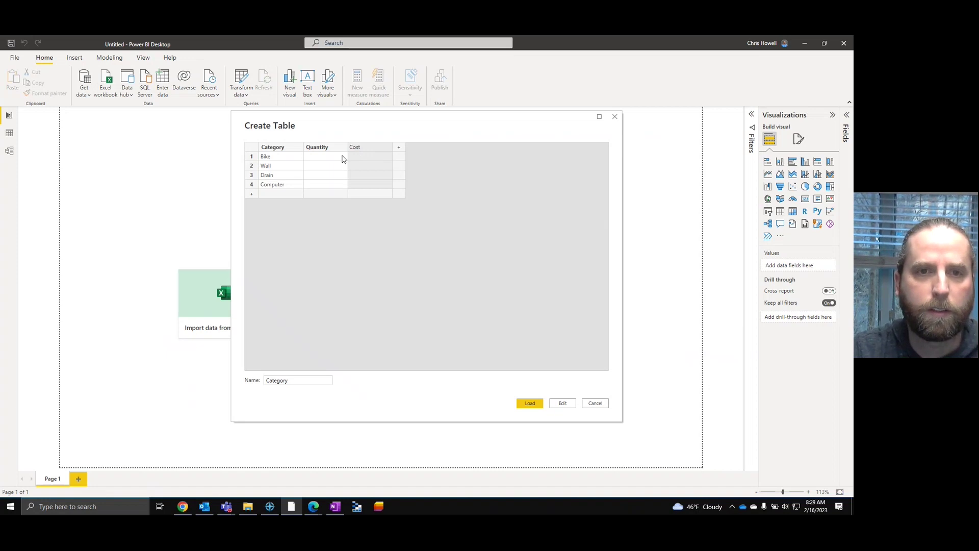
Enter quantities 100, 5, 50 and 20 for Bike, Wall, Drain and Computer.
click(335, 158)
text(100)
key(Return)
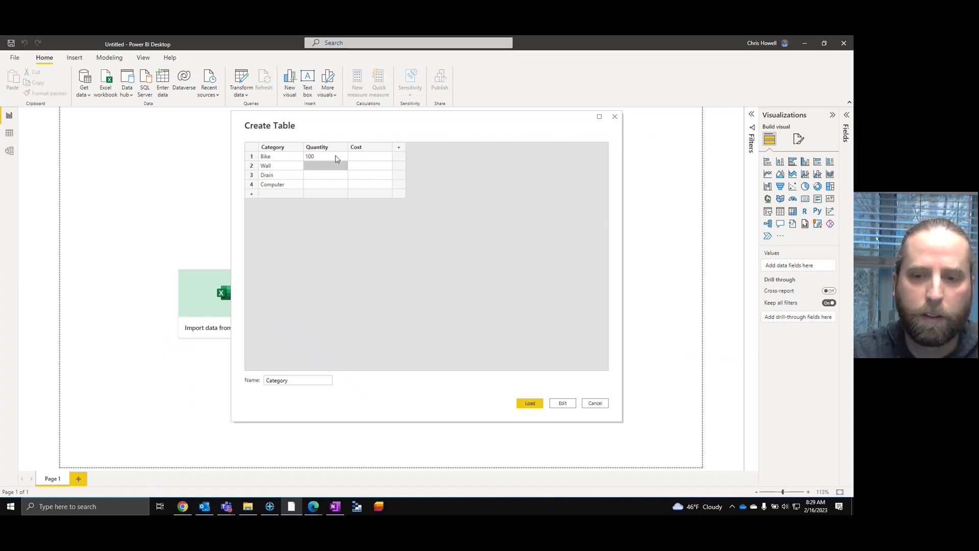
text(5)
key(Return)
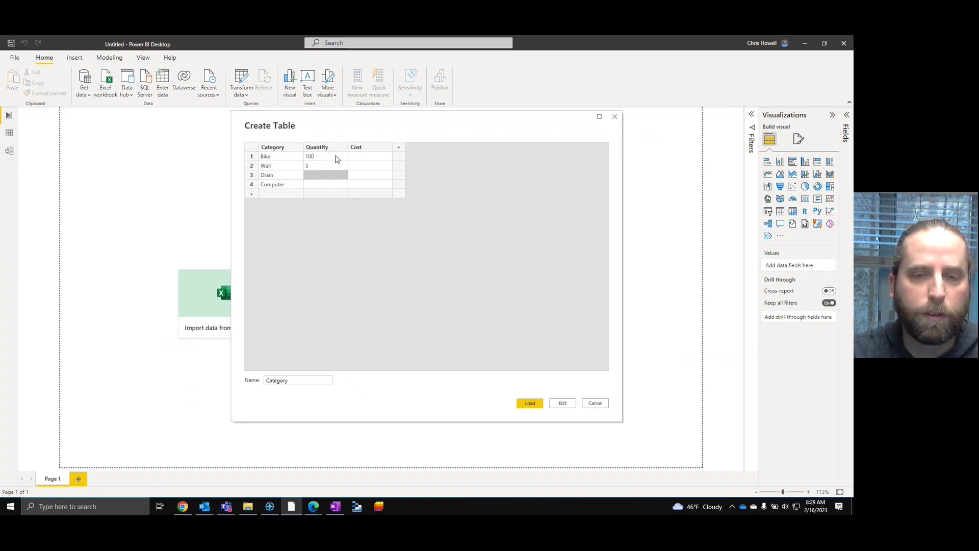
text(50)
key(Return)
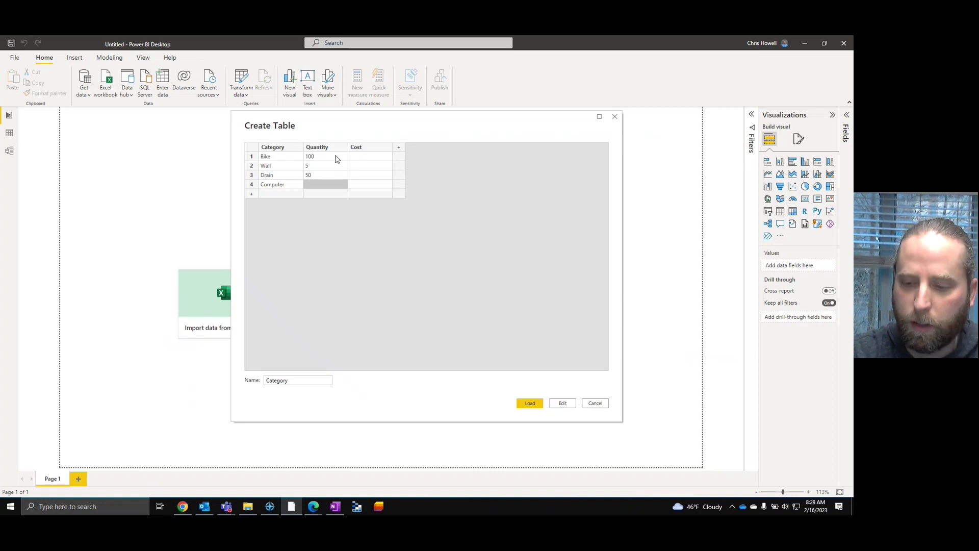
text(20)
key(Tab)
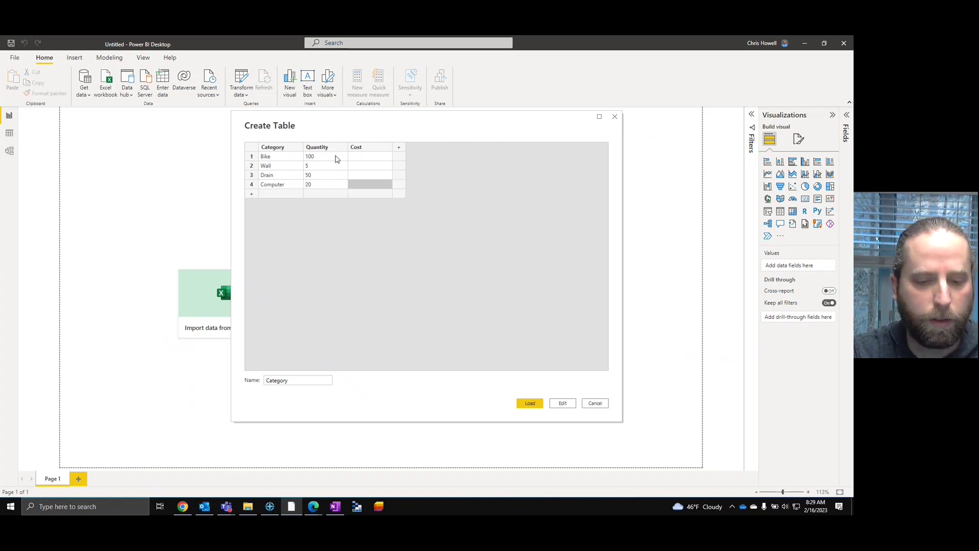
Enter costs 250, 500, 20 and 100 for Bike, Wall, Drain and Computer, then load the table.
text(100)
key(Up)
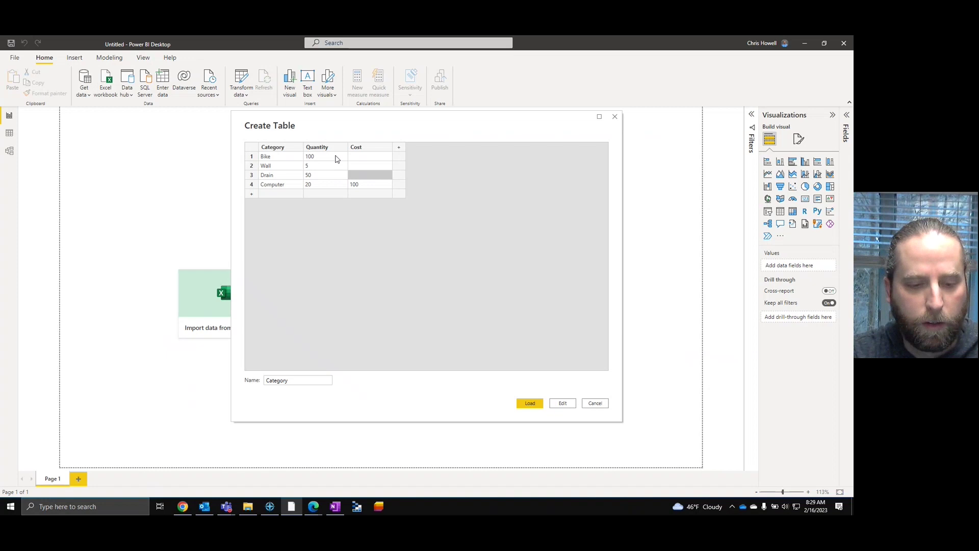
text(20)
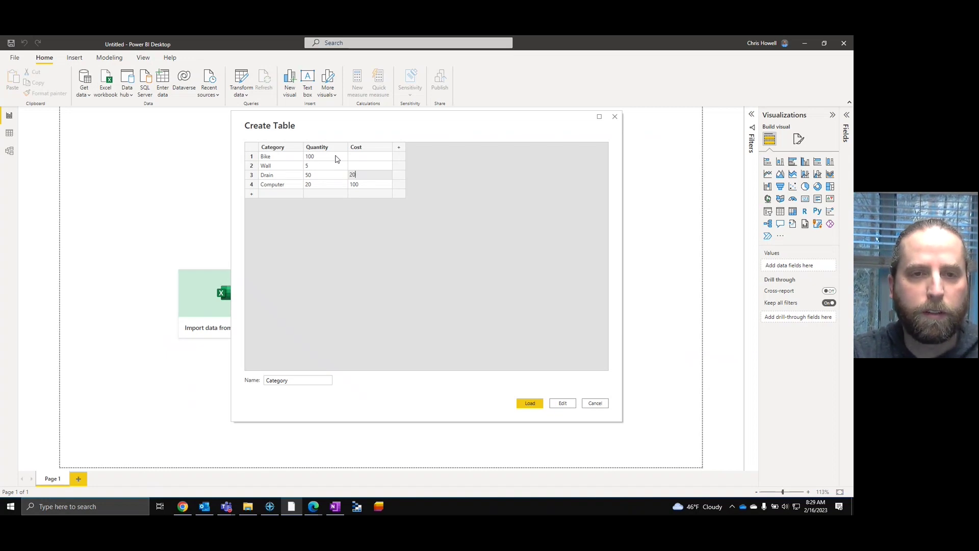
key(Up)
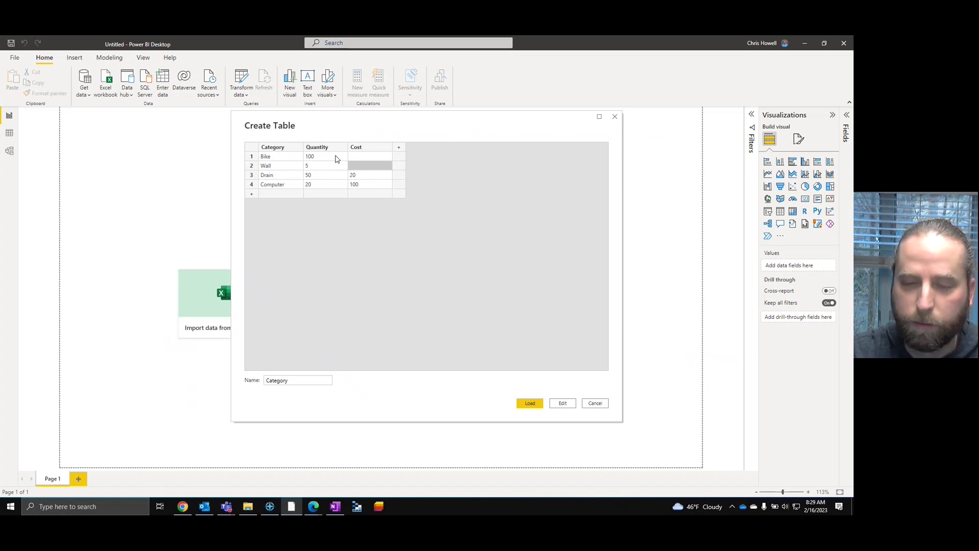
text(500)
key(Up)
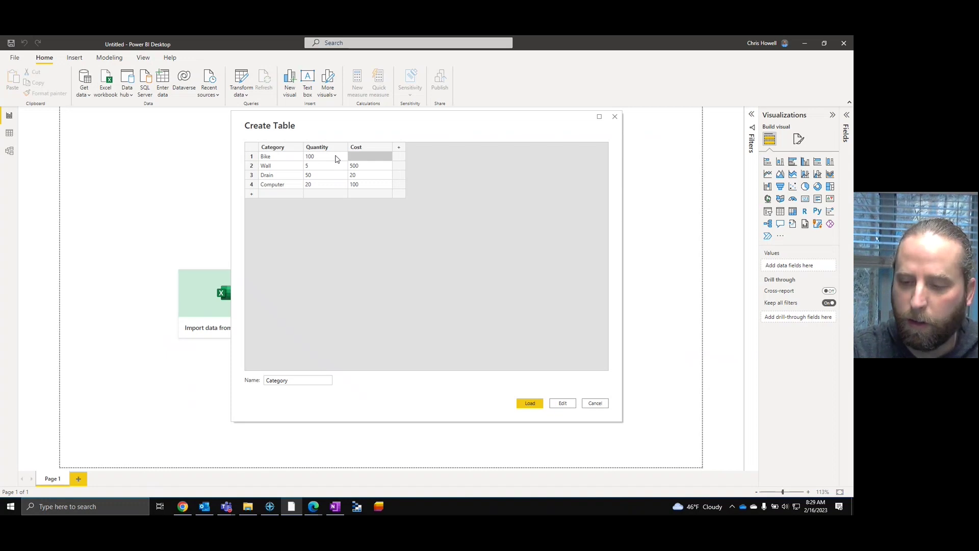
text(250)
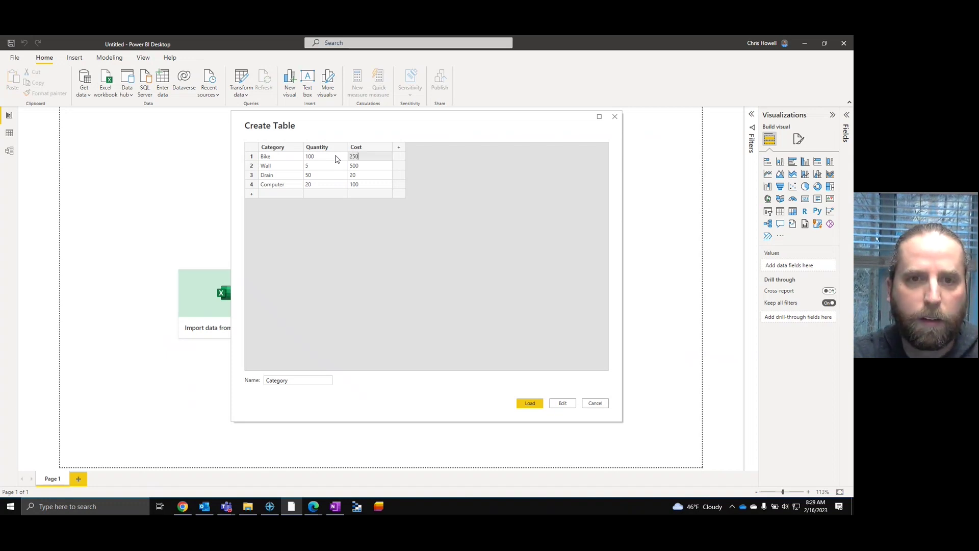
key(Return)
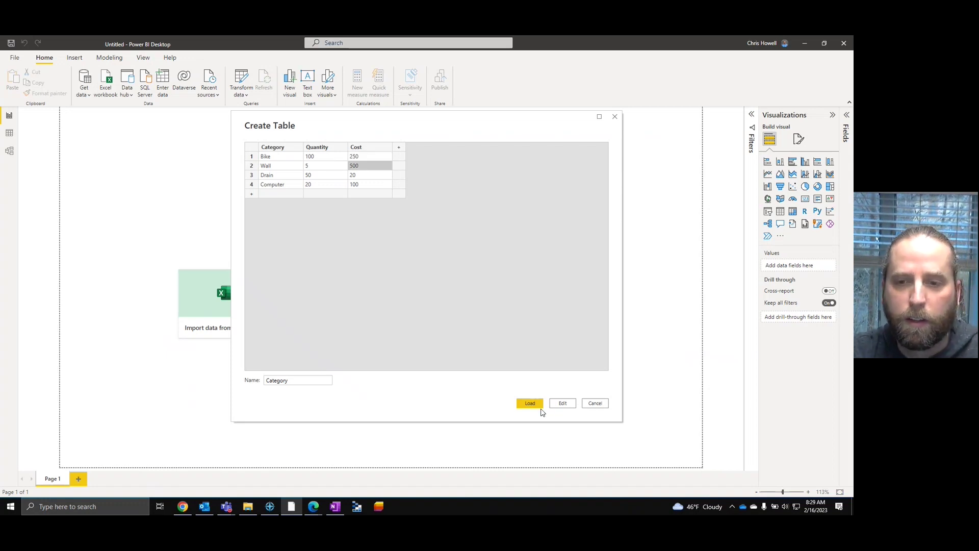
click(530, 405)
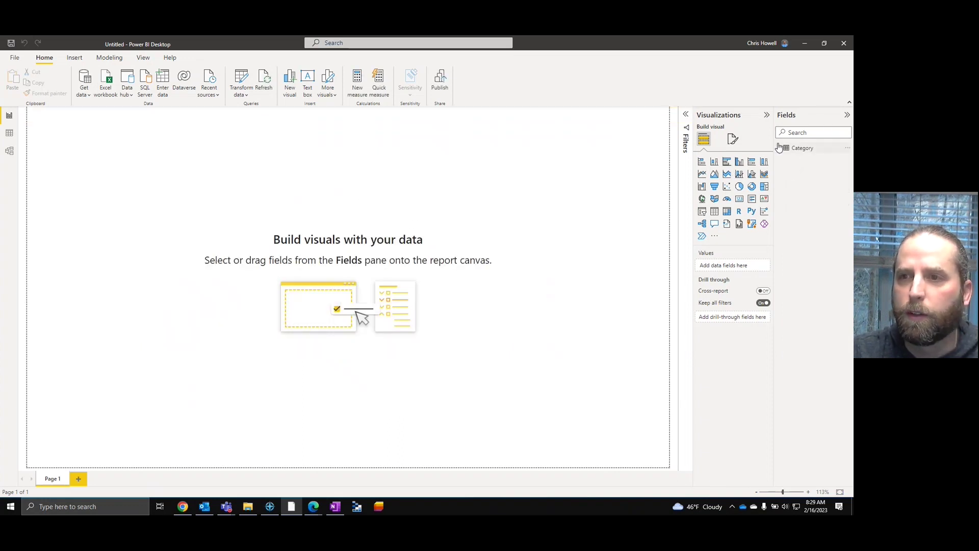
Build a table visual of Category, Cost and Quantity, shrink it and move it lower on the page.
click(795, 151)
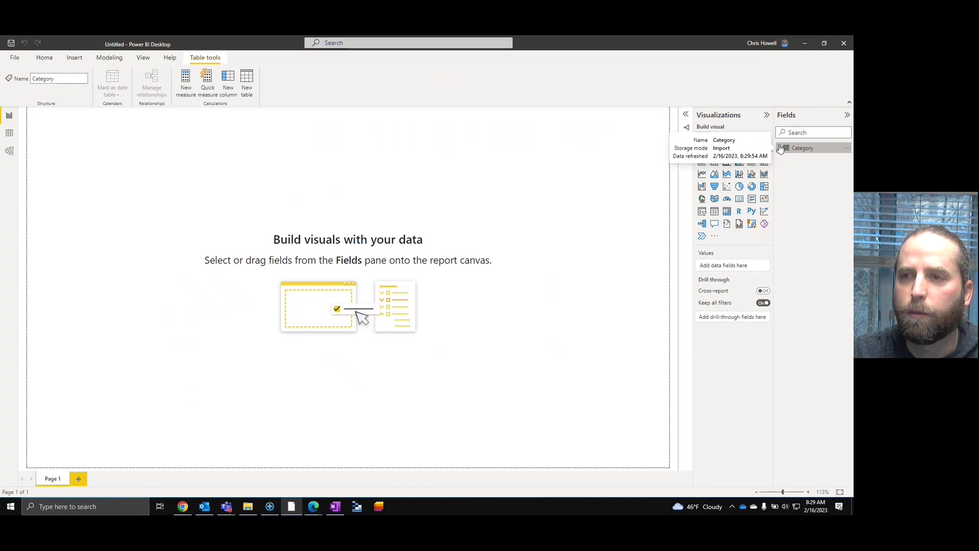
click(780, 148)
click(793, 159)
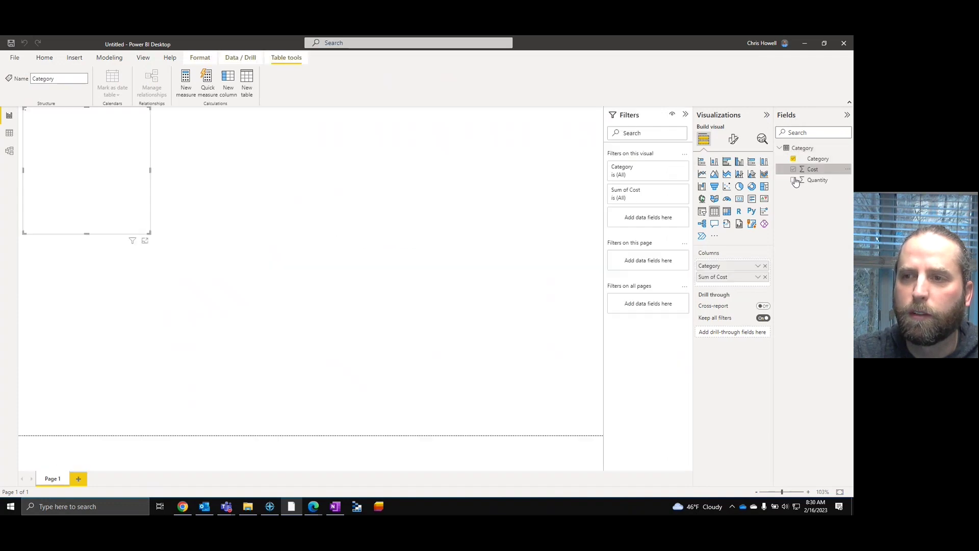
click(794, 169)
click(793, 180)
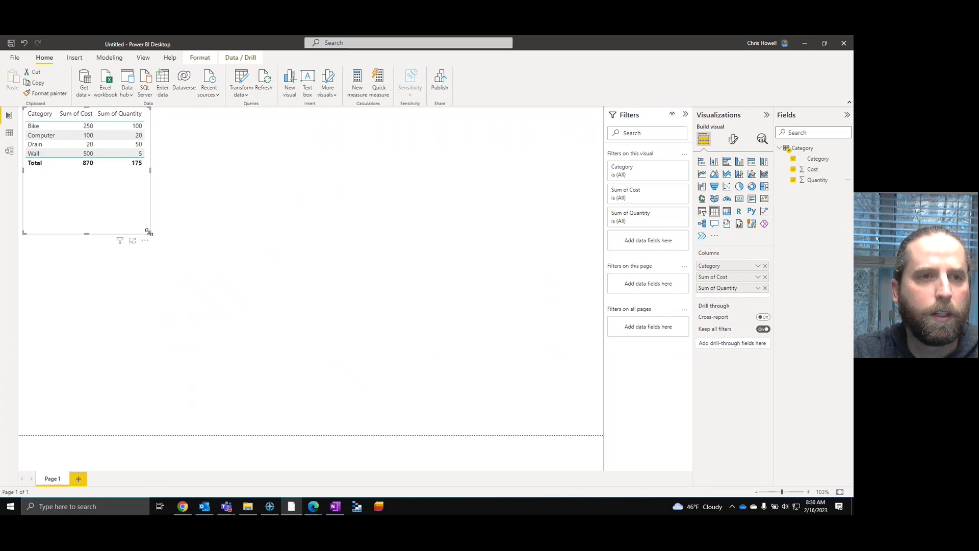
drag(149, 231, 162, 182)
drag(151, 111, 139, 150)
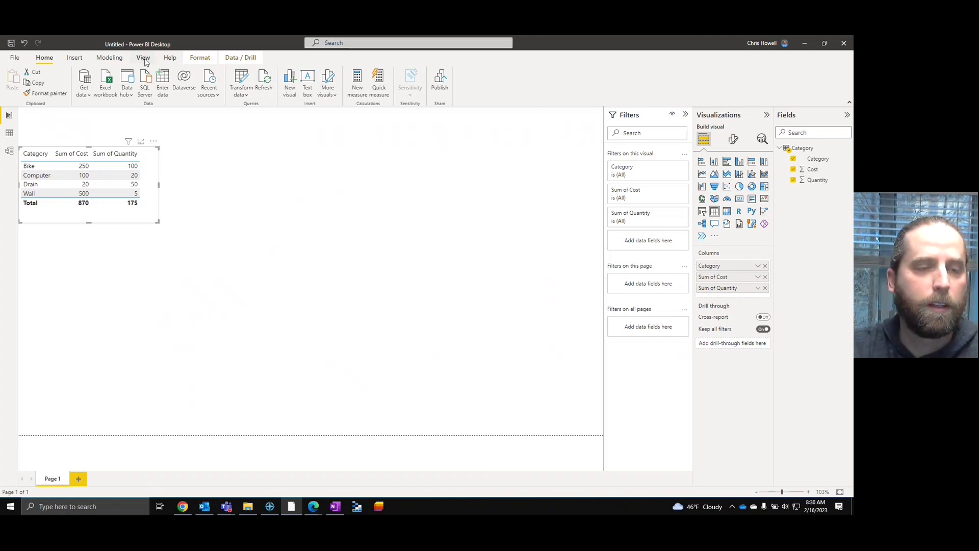
Insert a Power Automate visual, place it top-centre beside the table and enlarge it.
click(74, 59)
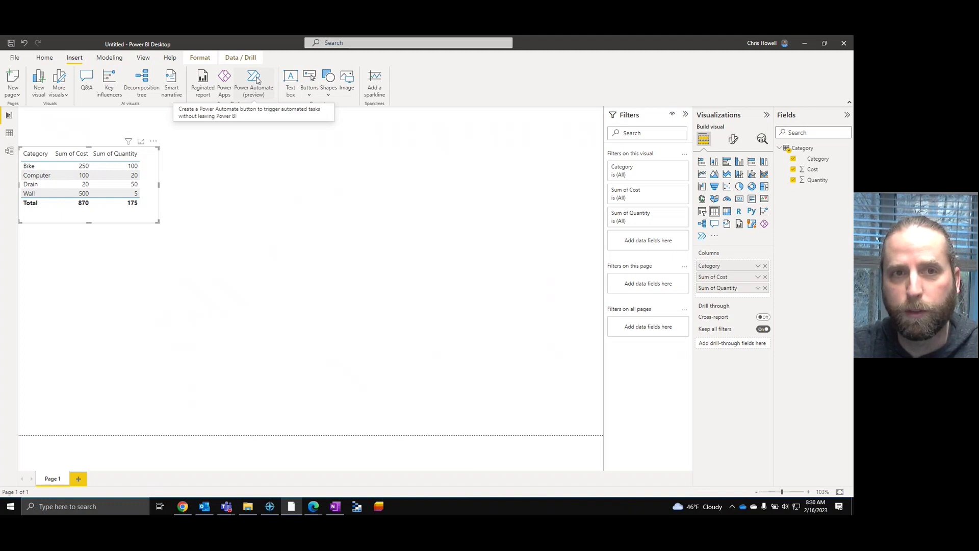
click(254, 81)
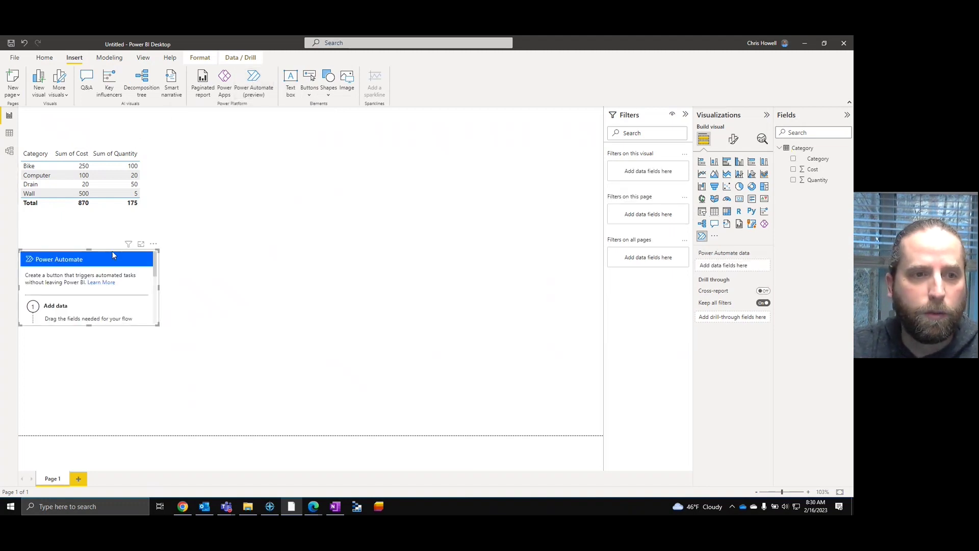
drag(106, 252, 408, 109)
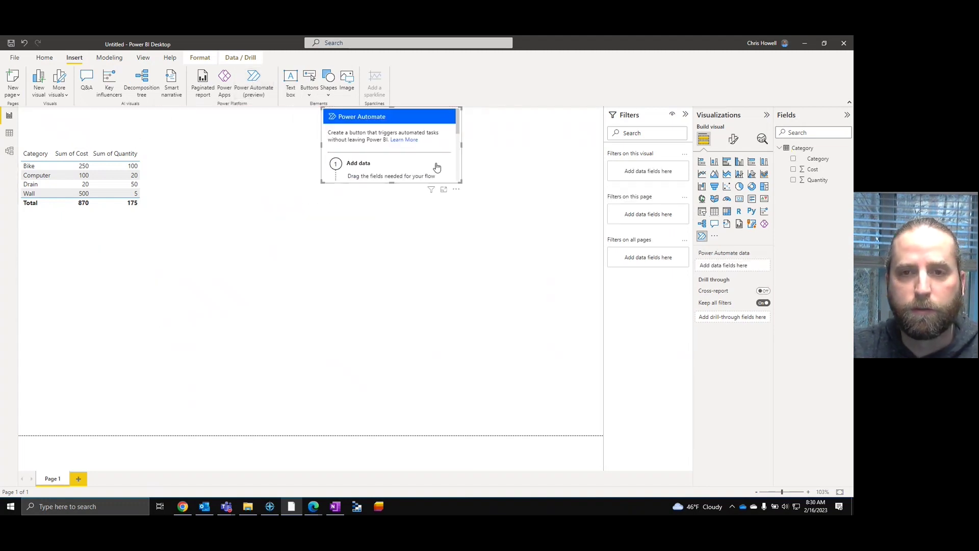
drag(460, 185, 551, 278)
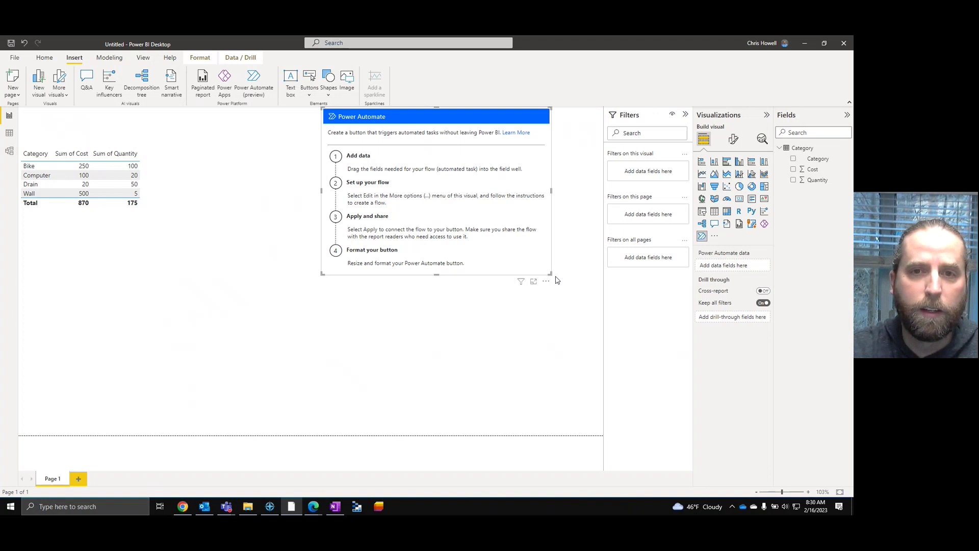
Add the Category, Cost and Quantity fields as the Power Automate visual's data.
click(793, 159)
click(793, 170)
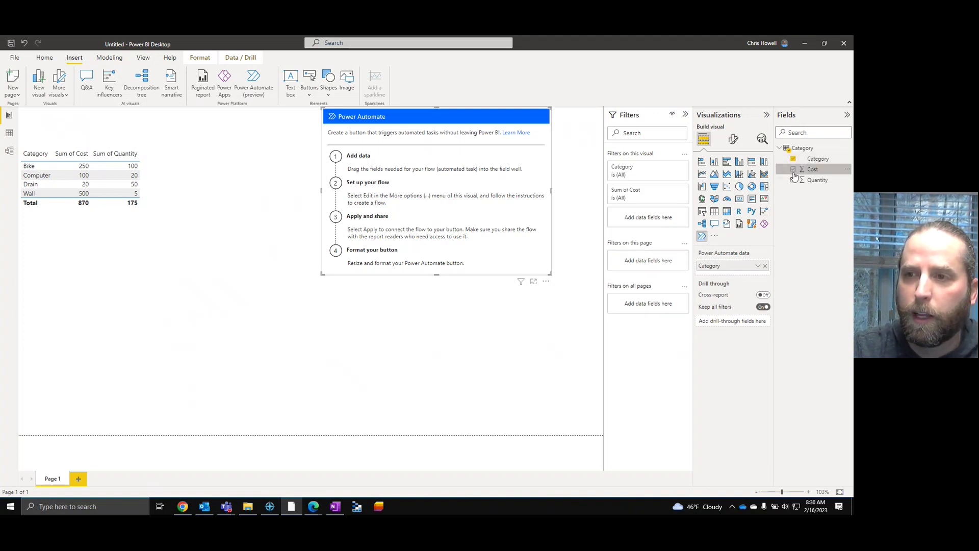
click(793, 180)
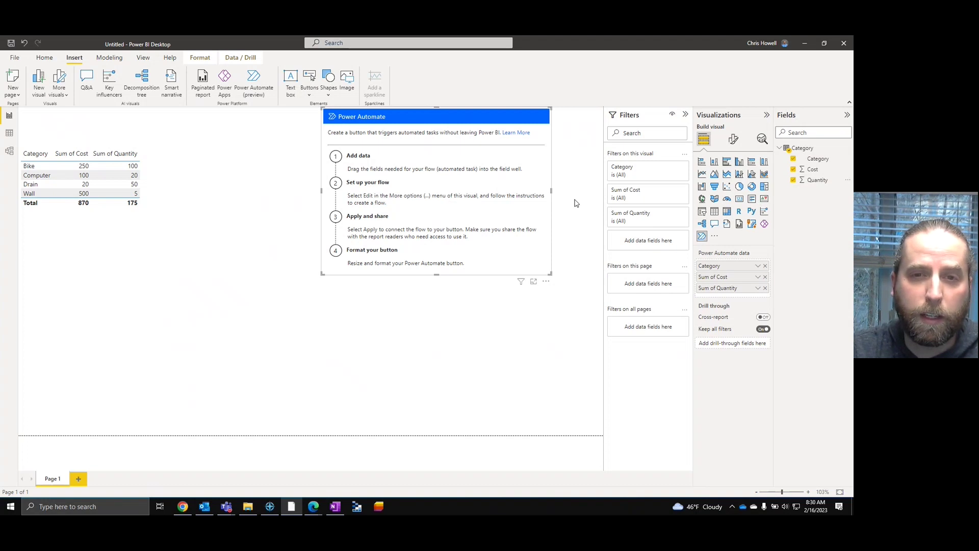
Edit the Power Automate visual and create a new instant cloud flow.
click(546, 278)
click(565, 295)
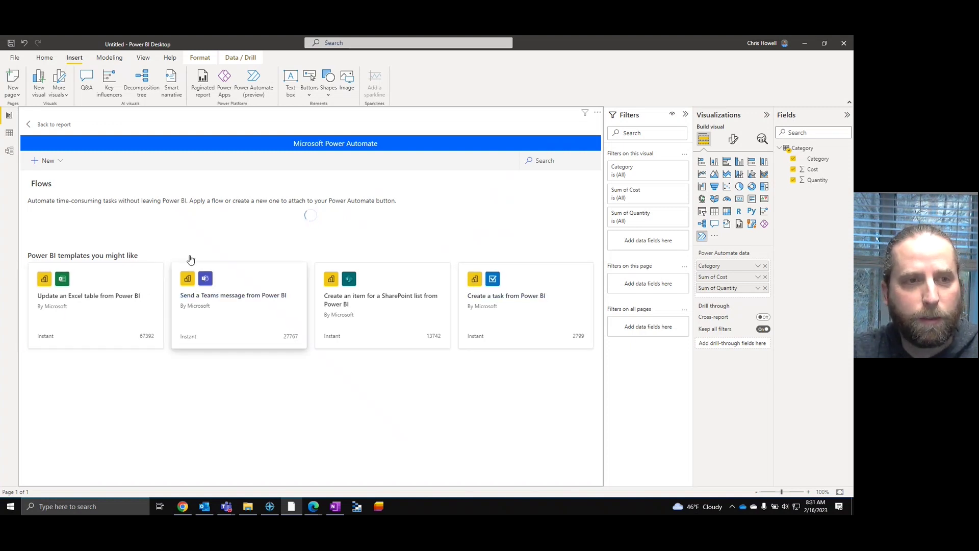
click(57, 161)
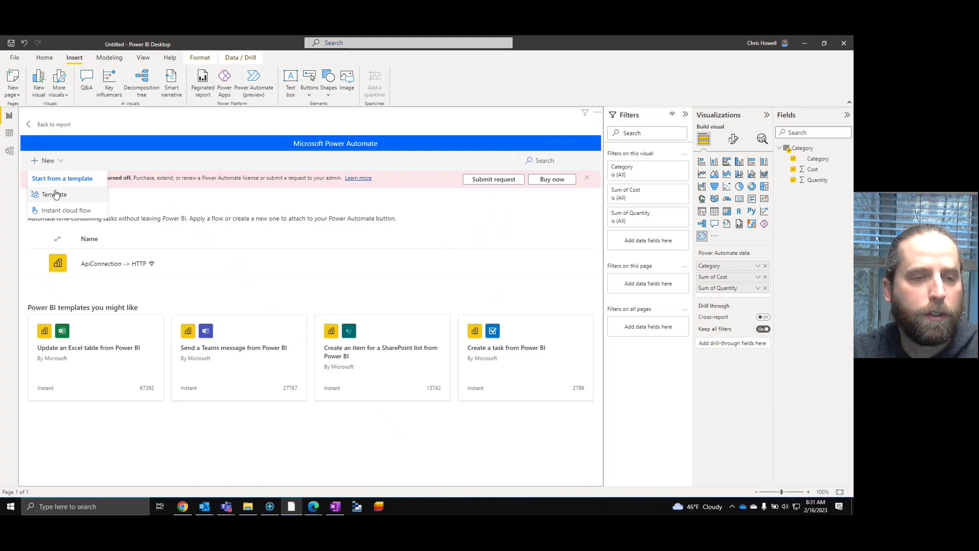
click(57, 212)
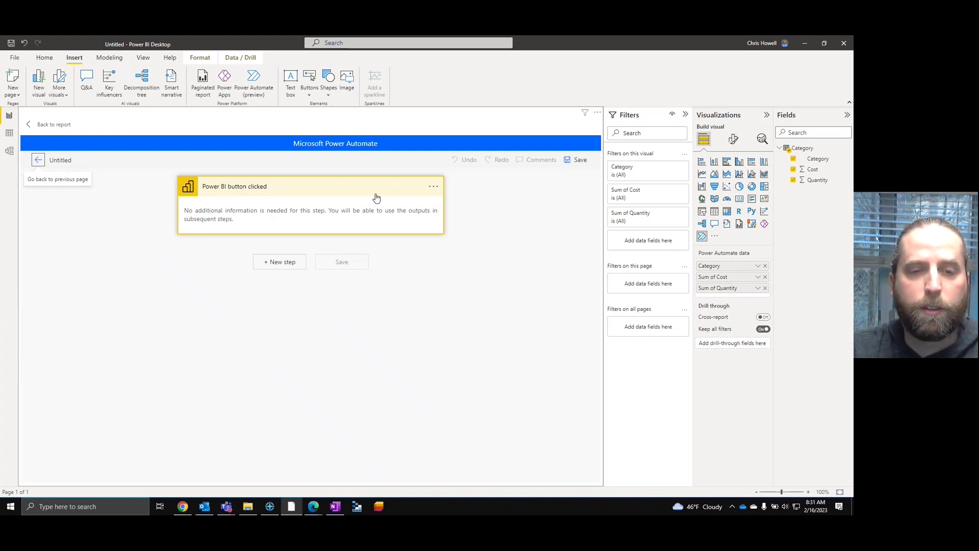
Add a new step after the button trigger, searching 'http' and choosing the HTTP action.
click(271, 263)
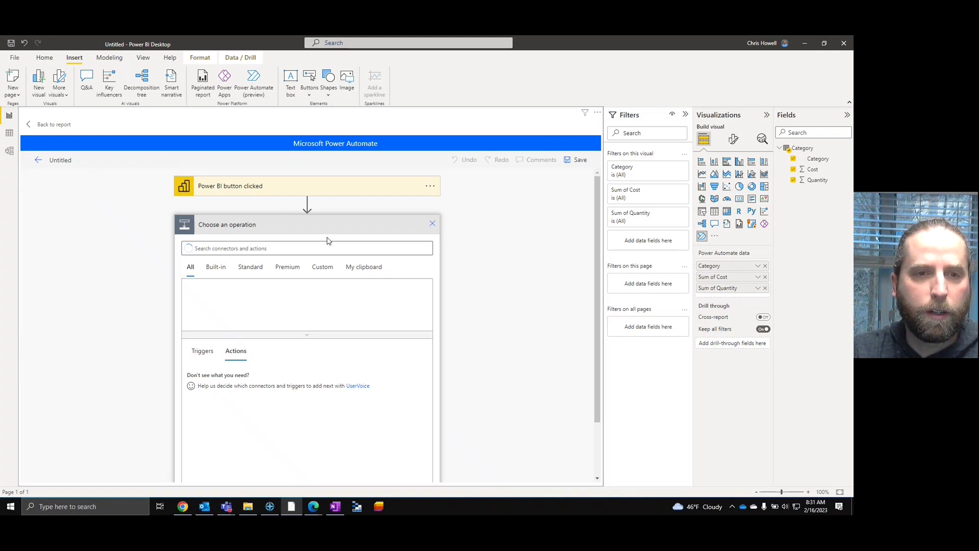
text(html)
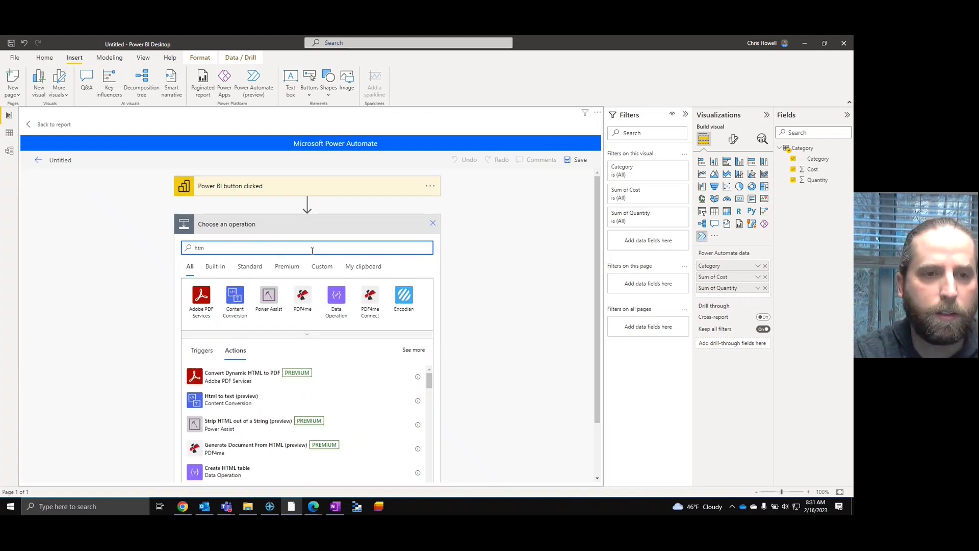
key(BackSpace)
text(tp)
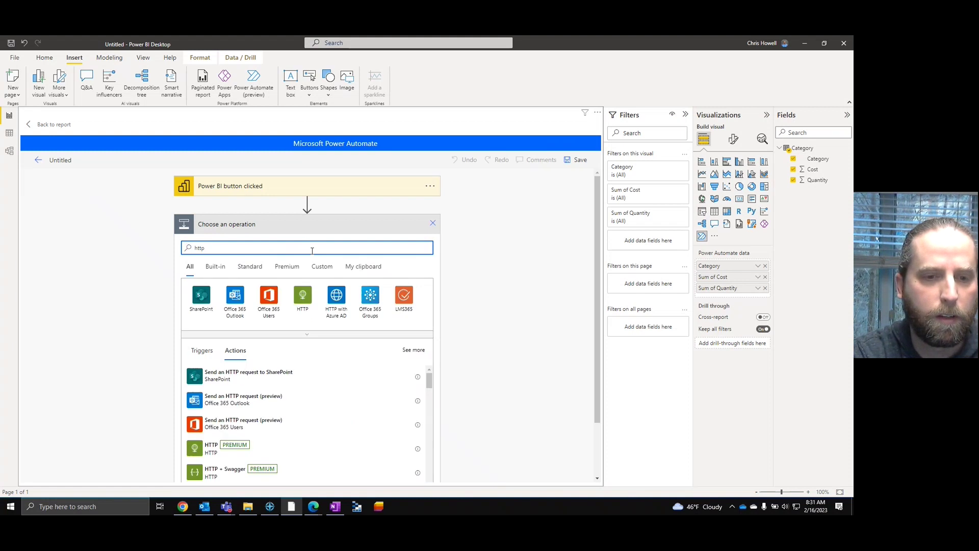
click(211, 448)
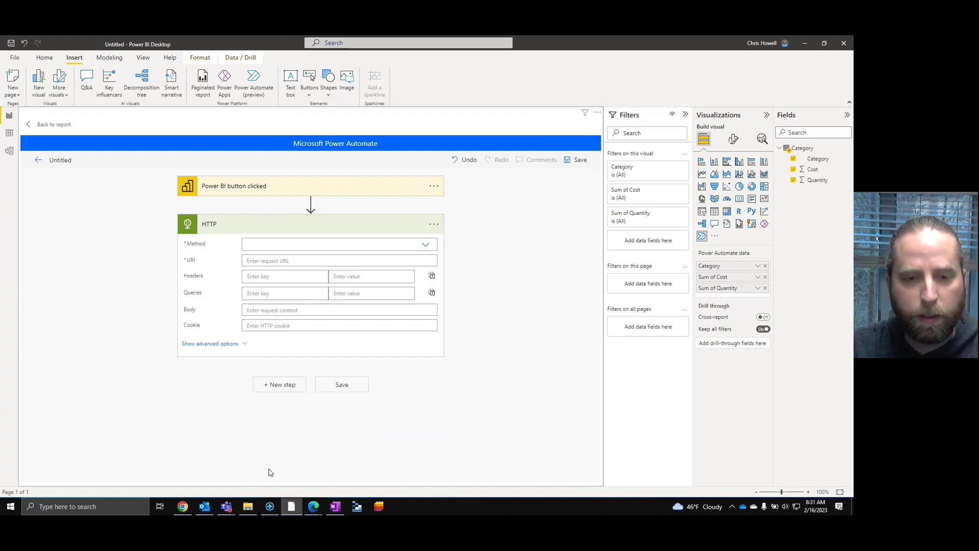
Open a new Edge window over the report and go to the ChatGPT chat page.
right_click(313, 507)
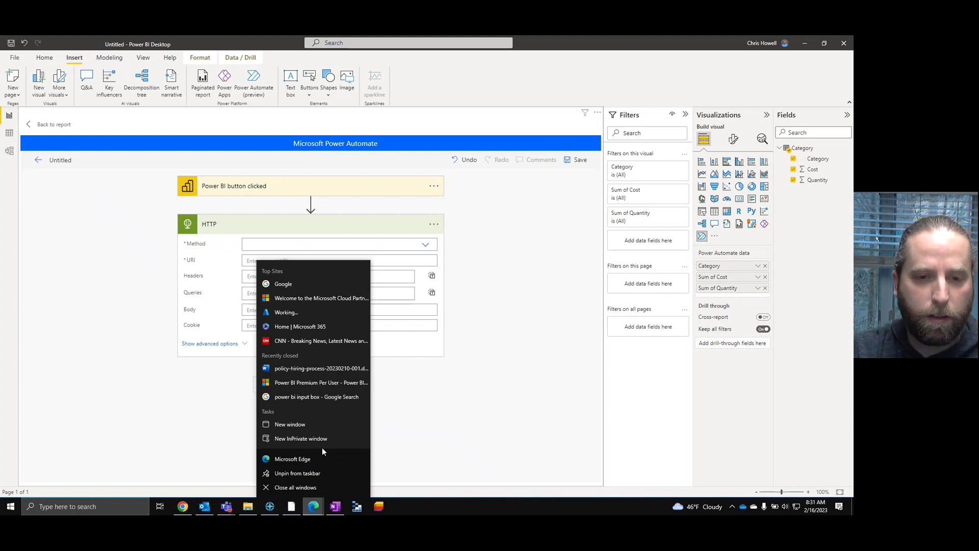
click(314, 460)
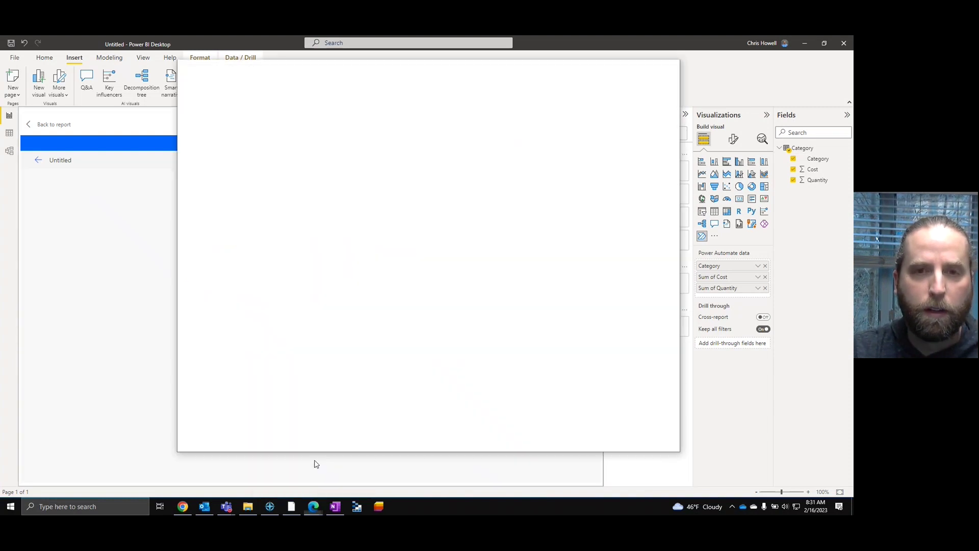
drag(417, 68, 561, 89)
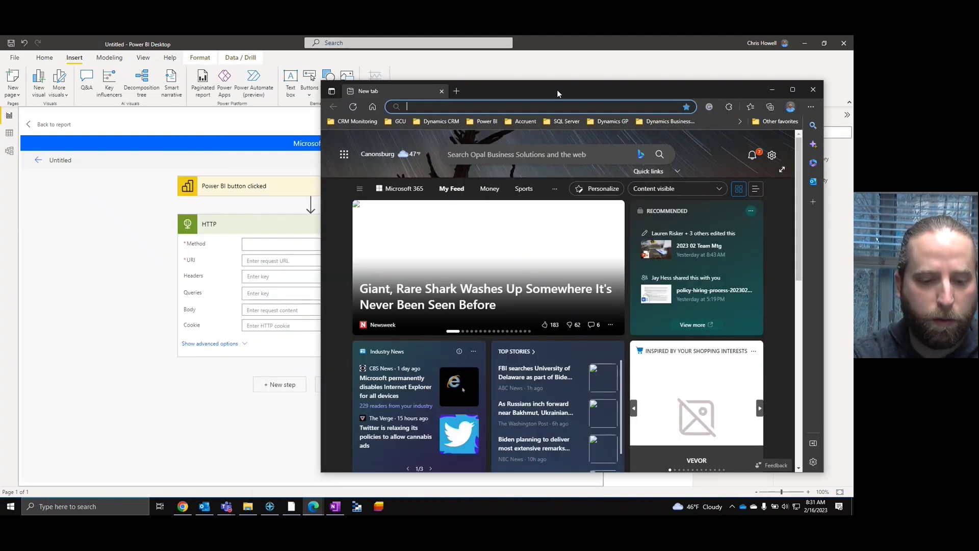
text(chat.openai.com/chat)
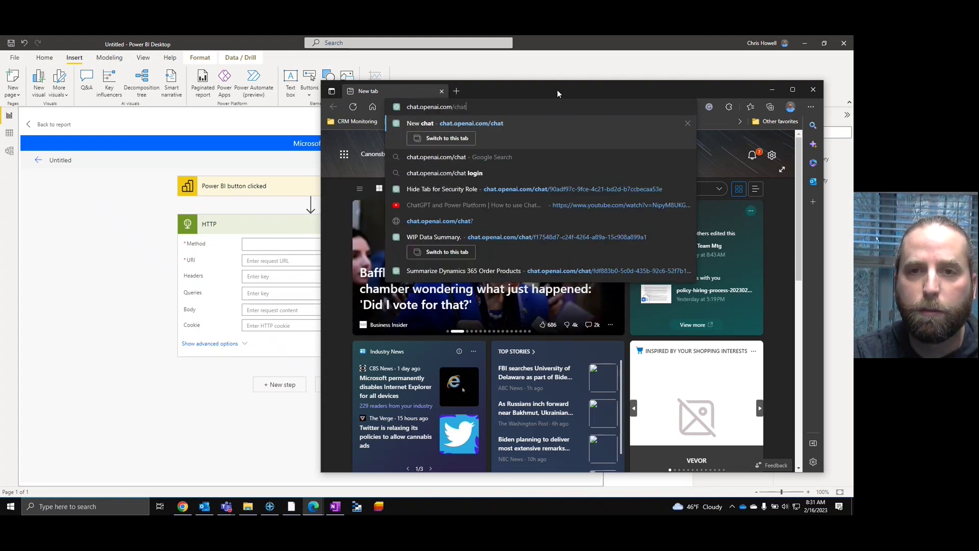
key(Return)
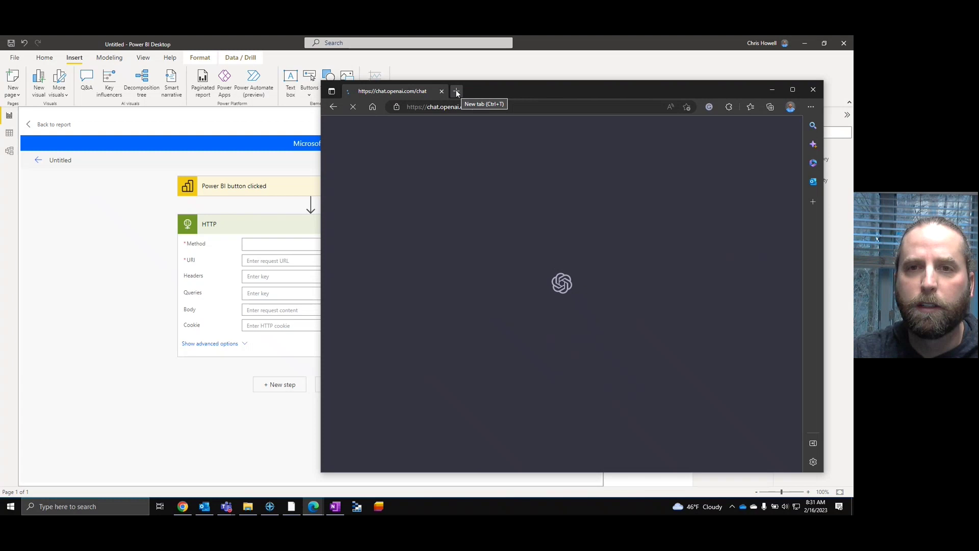
Open a second tab on the OpenAI website.
click(456, 92)
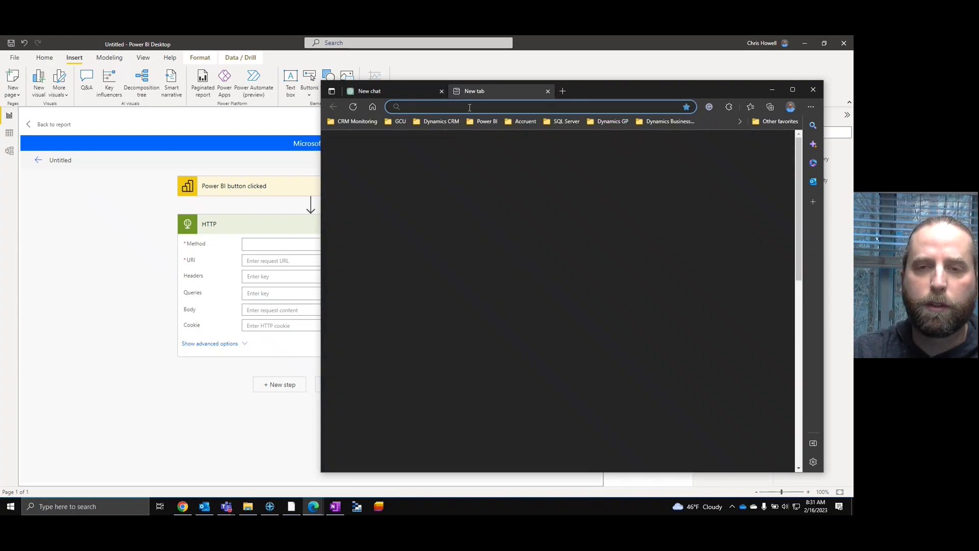
text(opa)
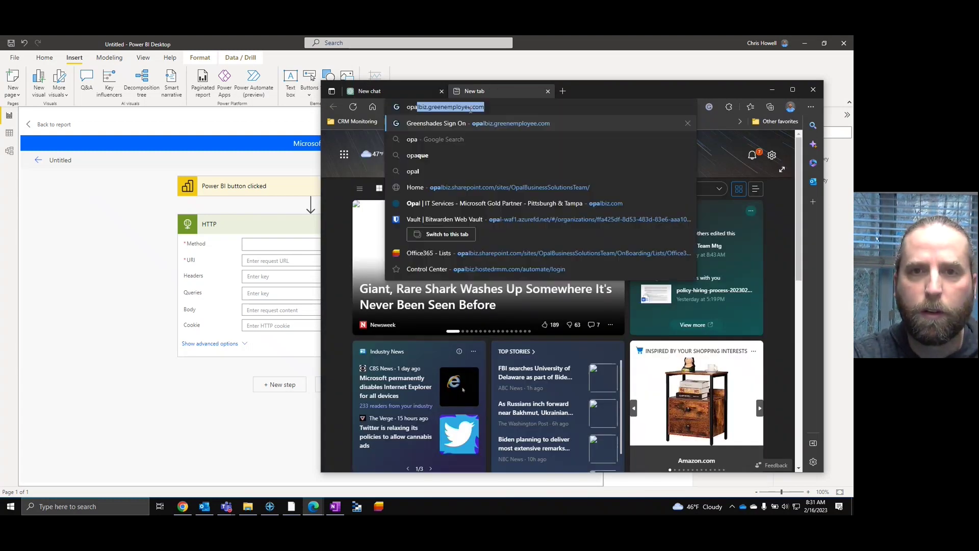
text(n)
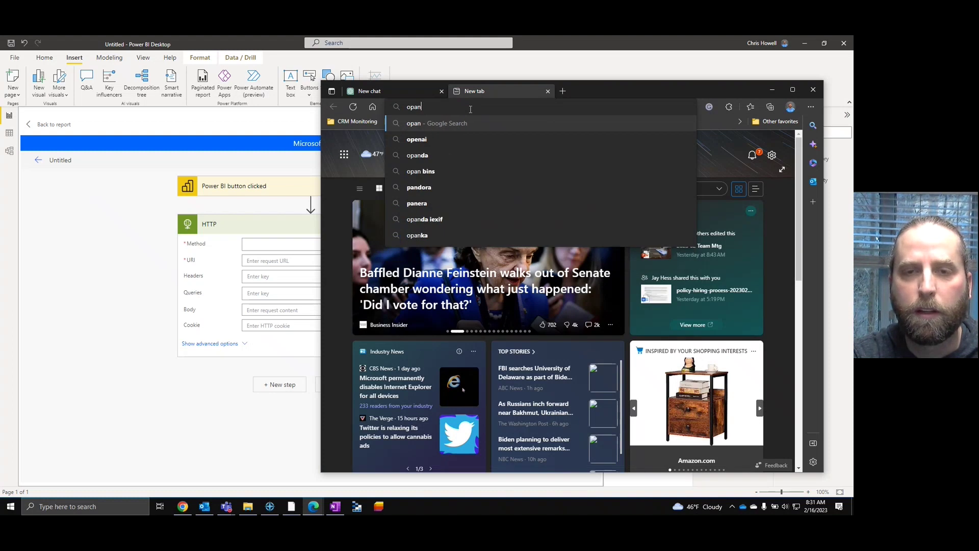
key(BackSpace)
key(BackSpace)
text(enai)
key(Return)
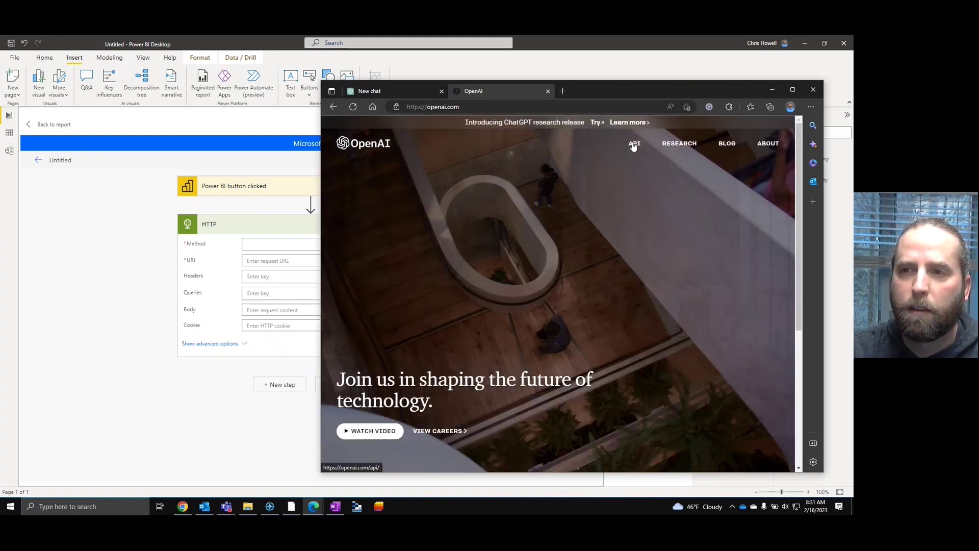
Log in to the OpenAI API platform with the account e-mail and password, then widen the window.
click(634, 144)
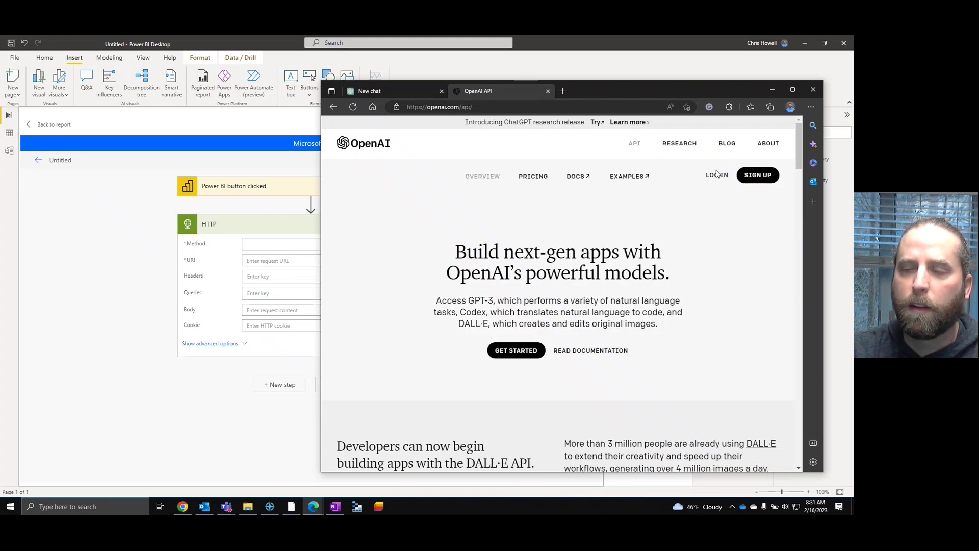
click(716, 174)
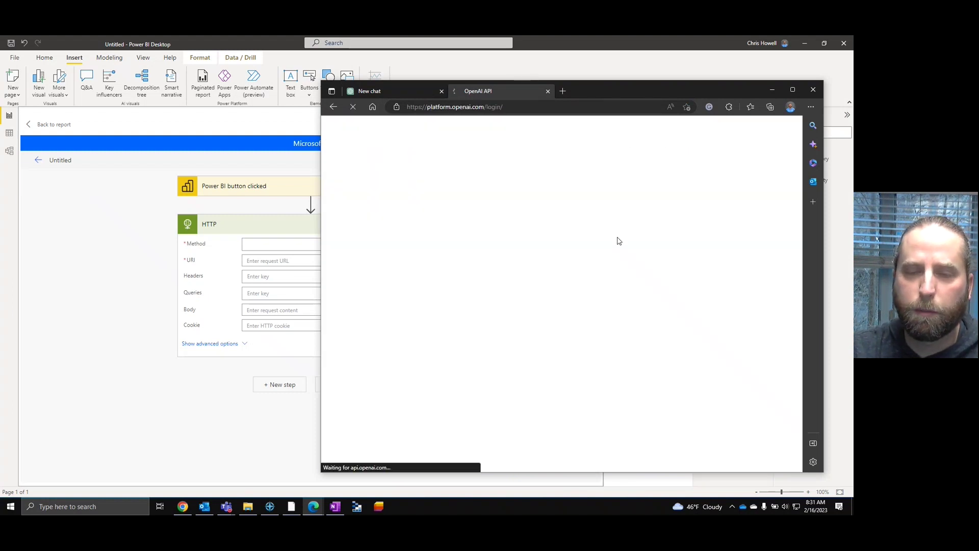
click(566, 252)
click(552, 284)
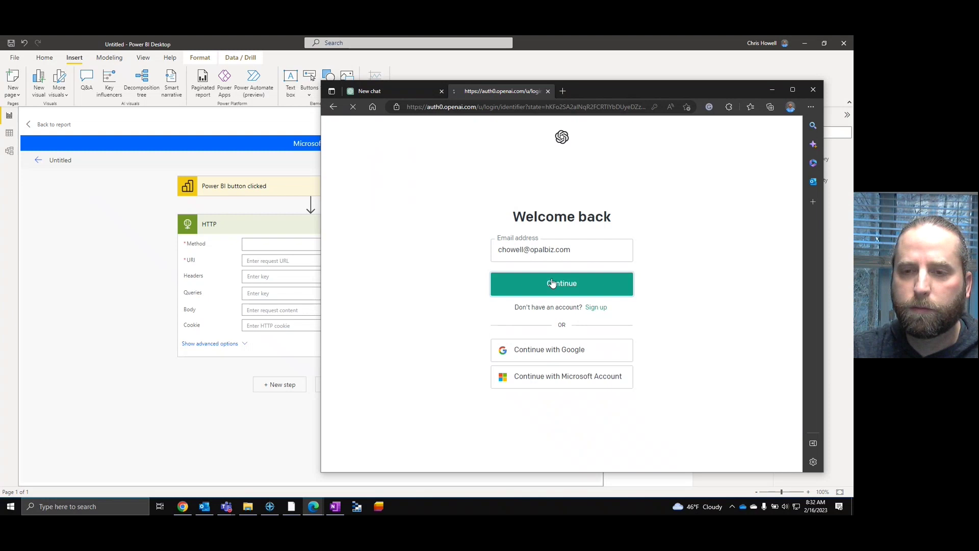
click(554, 348)
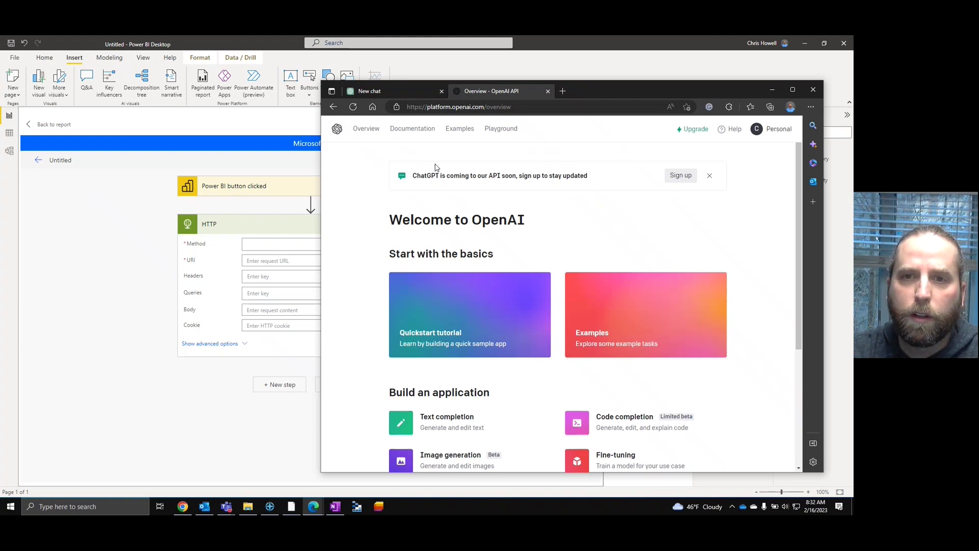
drag(314, 196, 96, 199)
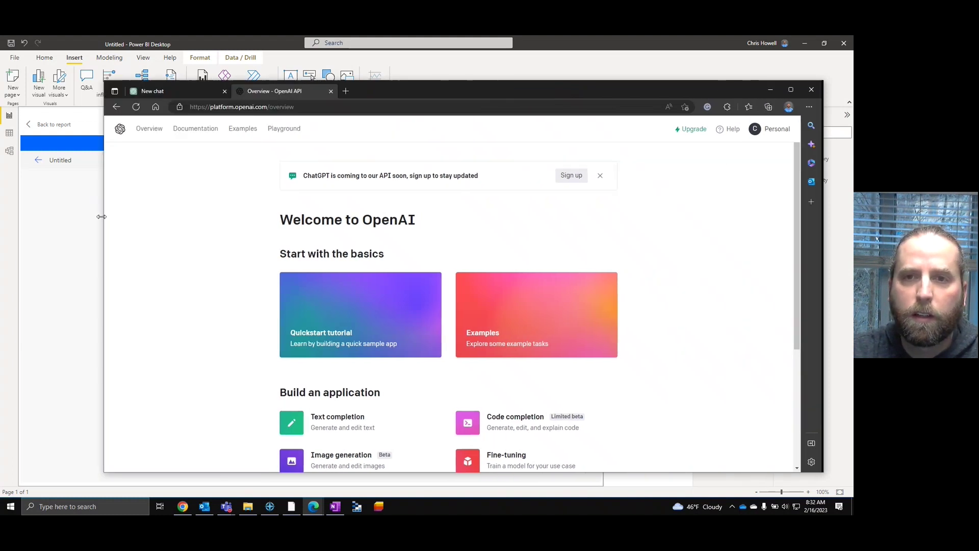
Browse the API documentation, then open the account's API keys page.
click(184, 131)
scroll(214, 323, down, 5)
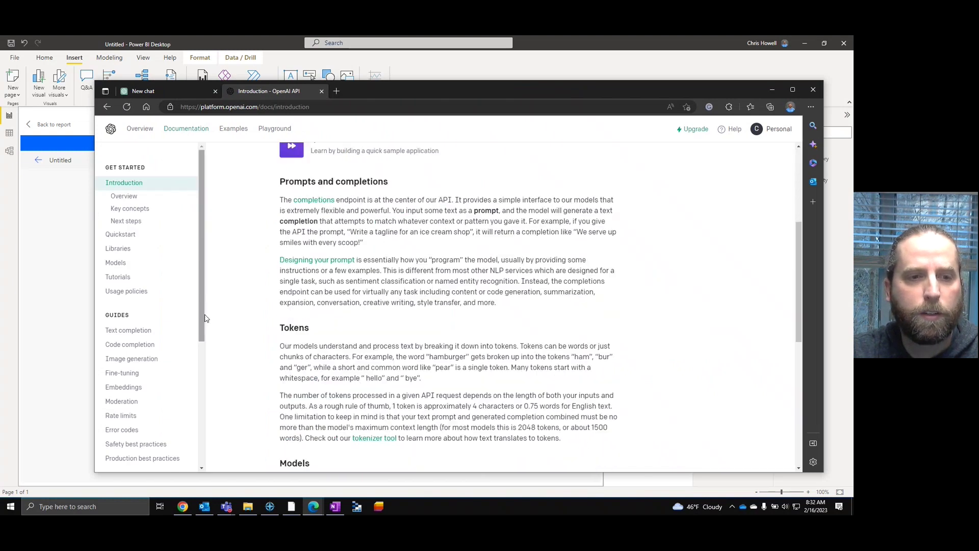
scroll(170, 288, down, 3)
scroll(170, 288, down, 1)
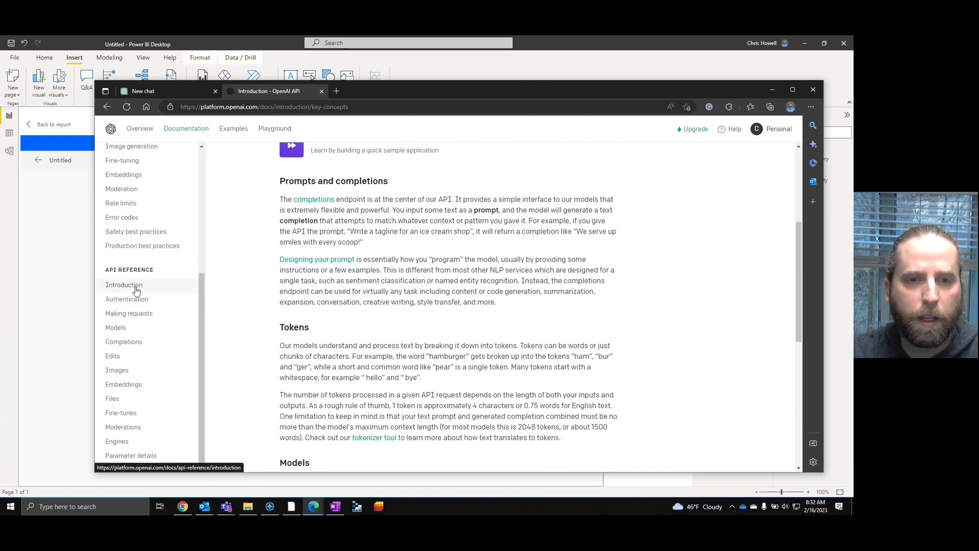
click(763, 130)
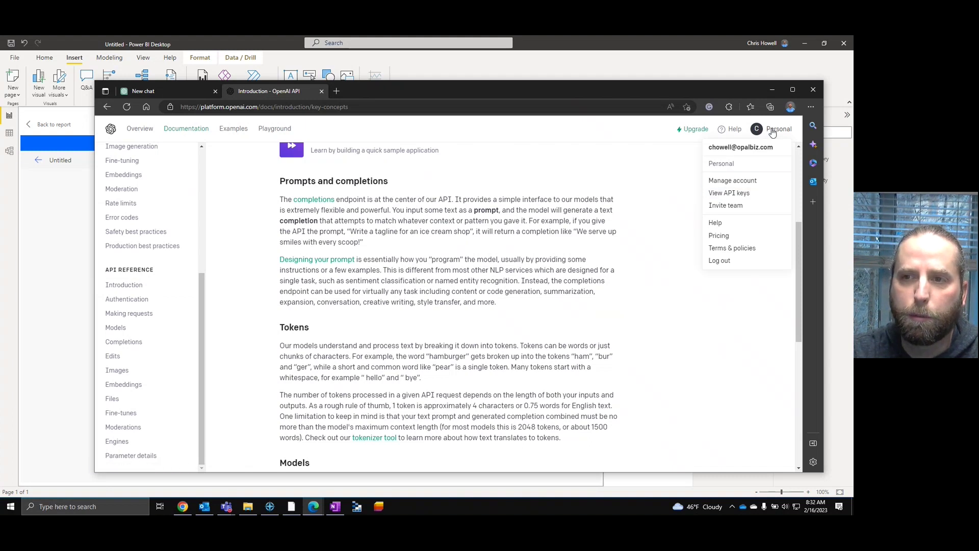
click(741, 196)
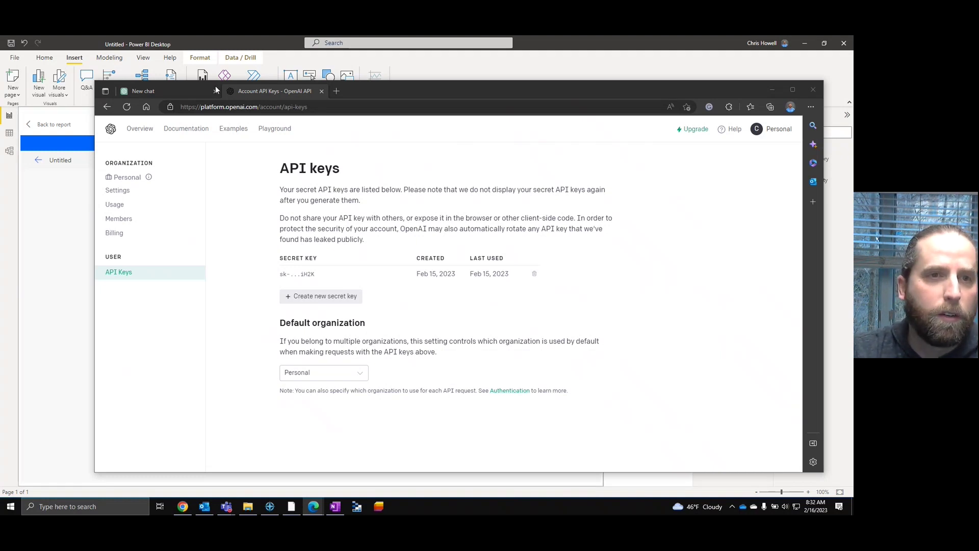
Open the API Reference's Making requests page and select the v1/completions URL in the curl example.
click(176, 94)
click(246, 91)
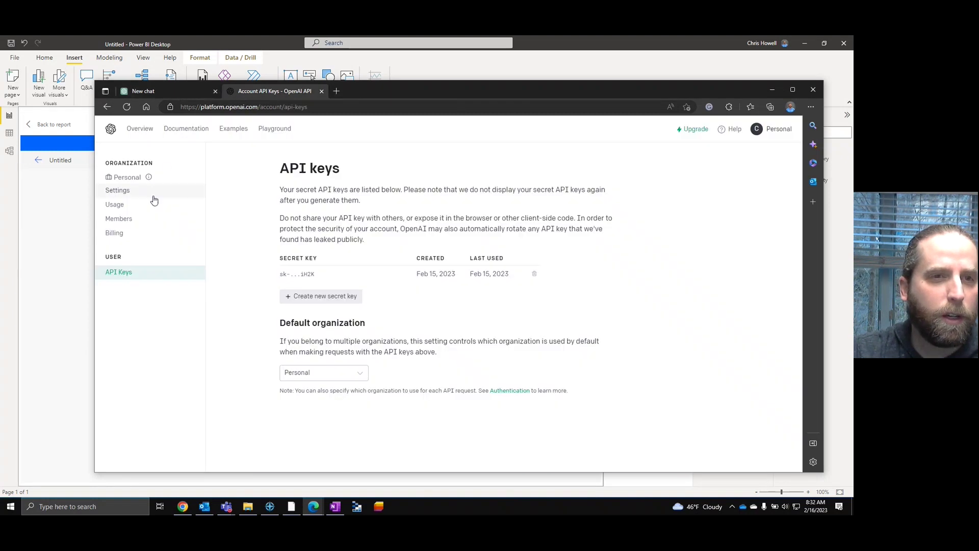
click(189, 129)
scroll(181, 382, down, 4)
scroll(181, 381, down, 1)
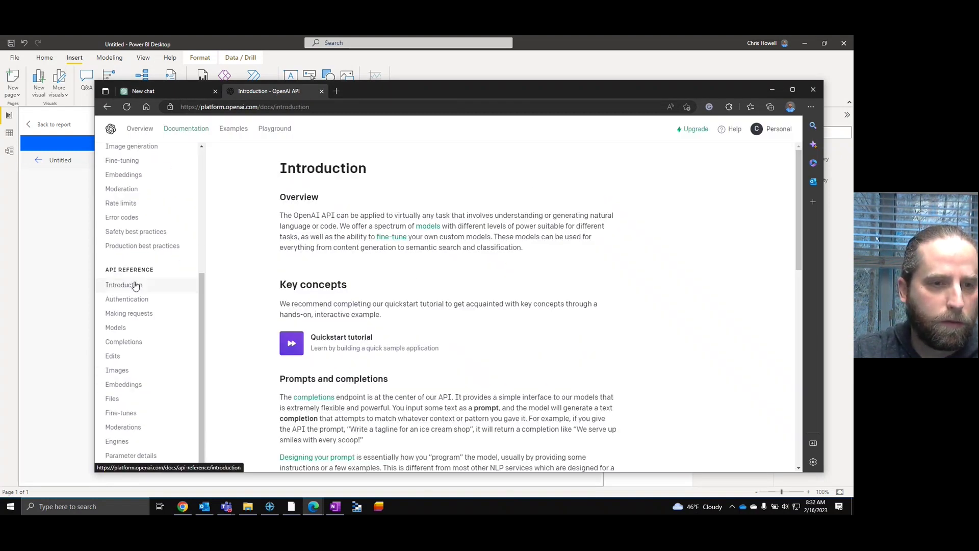
click(125, 313)
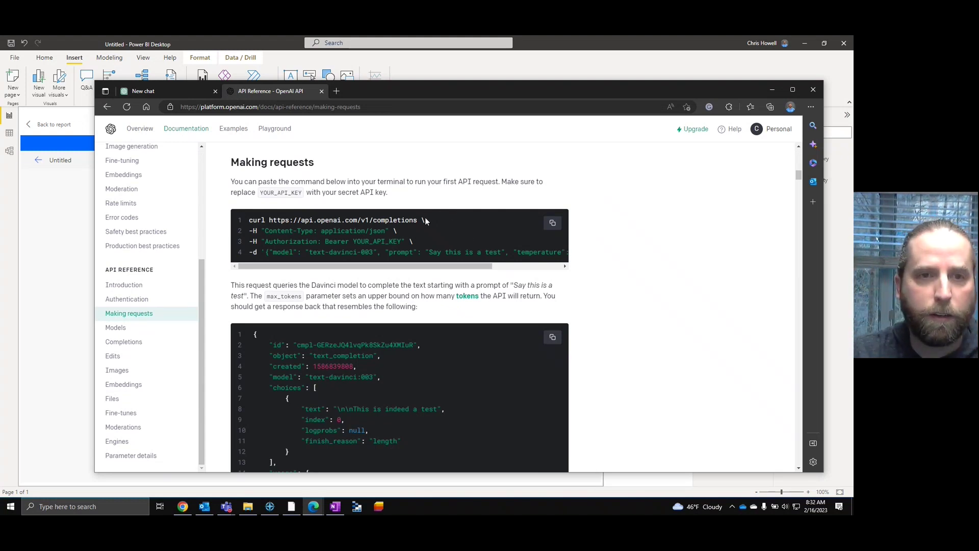
drag(417, 219, 270, 220)
key(ctrl+c)
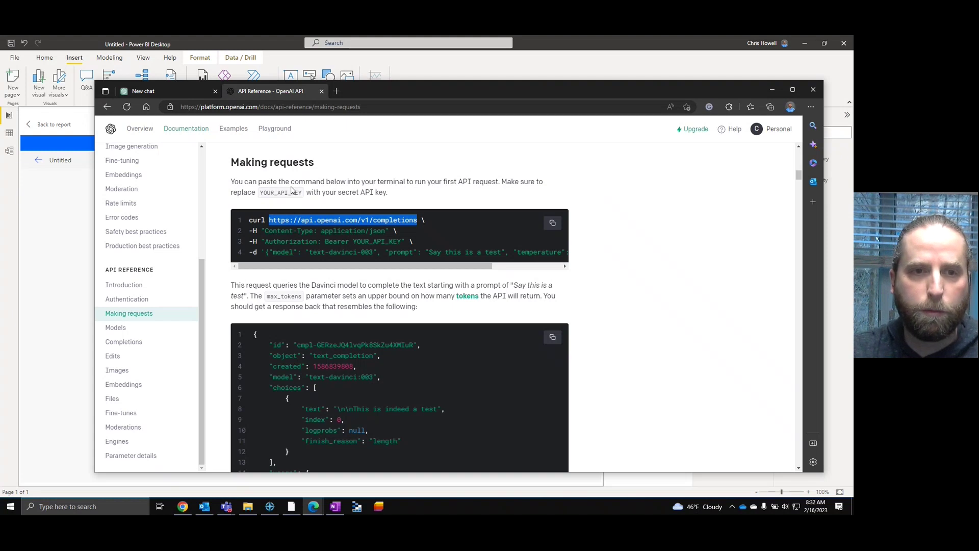
click(68, 226)
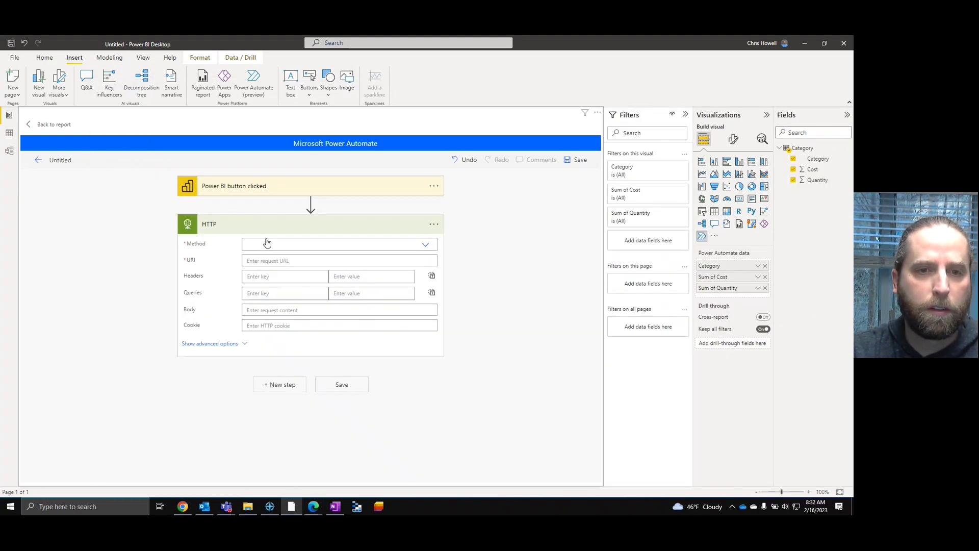
click(301, 247)
click(425, 245)
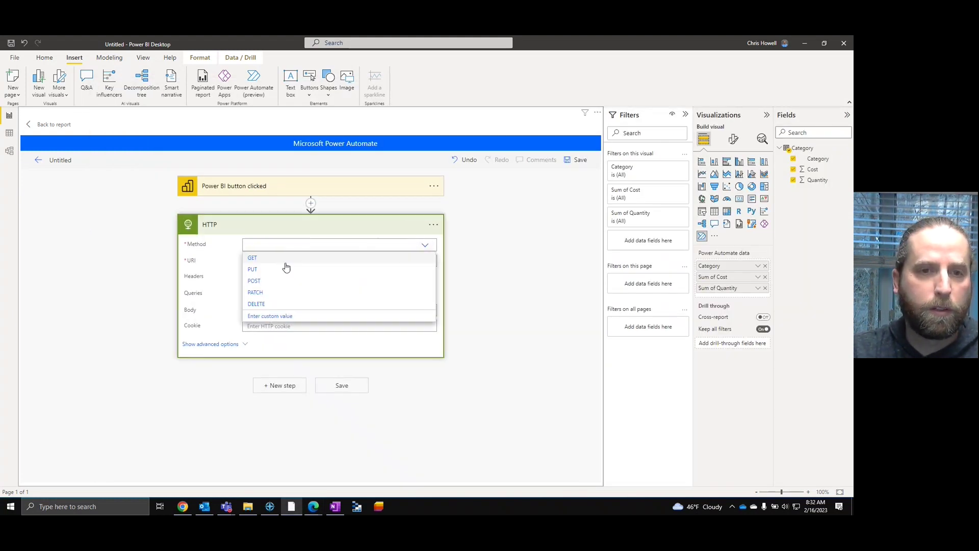
click(253, 281)
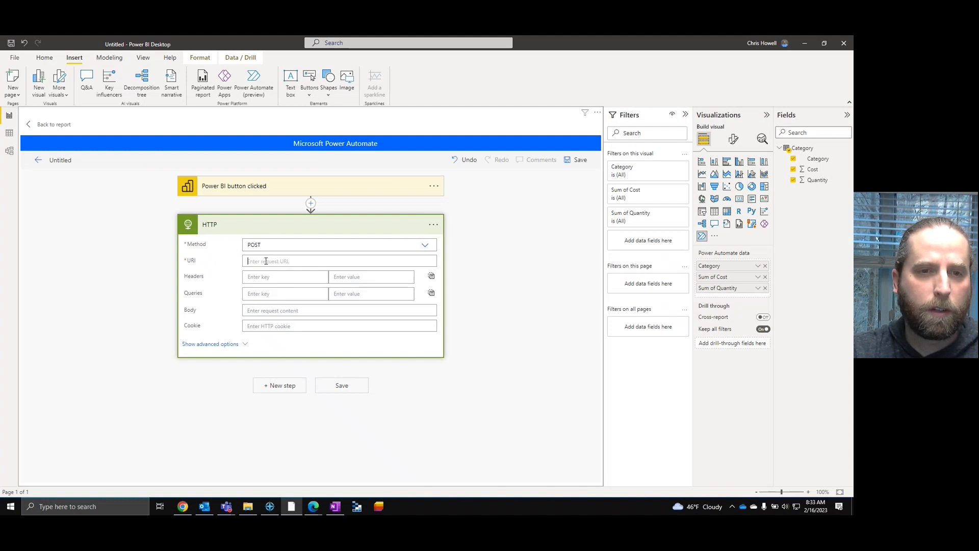
click(254, 261)
key(ctrl+v)
click(474, 230)
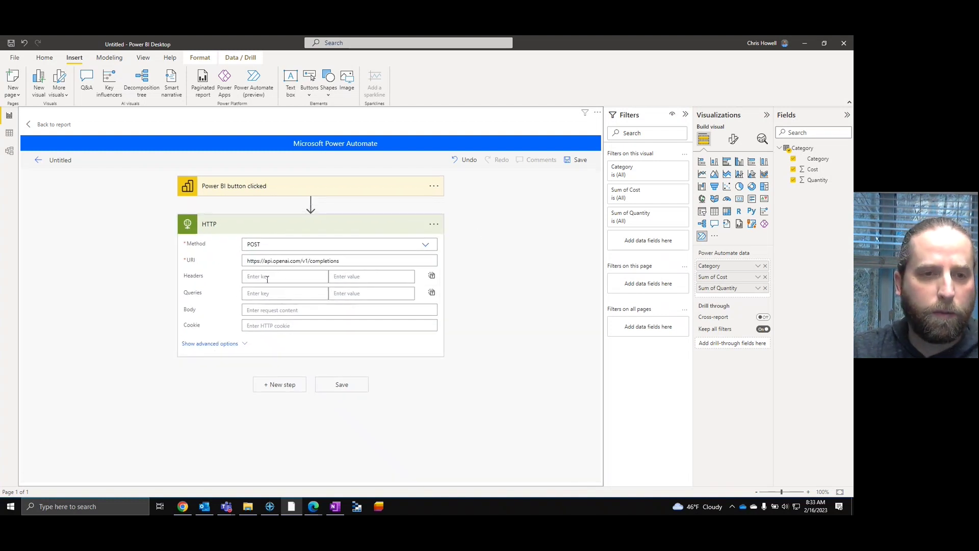
Add a Content-Type header with value application/json copied from the API reference.
mouse_move(320, 508)
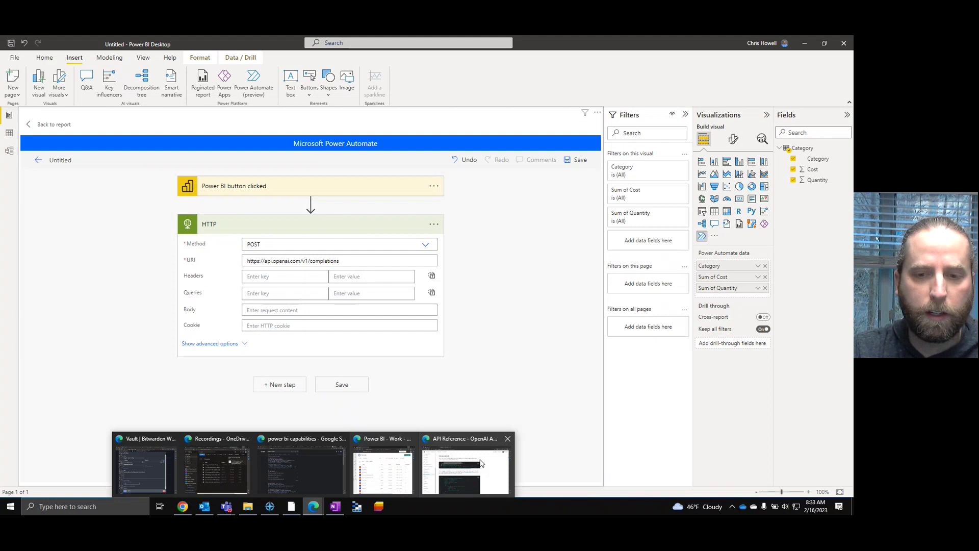
click(480, 463)
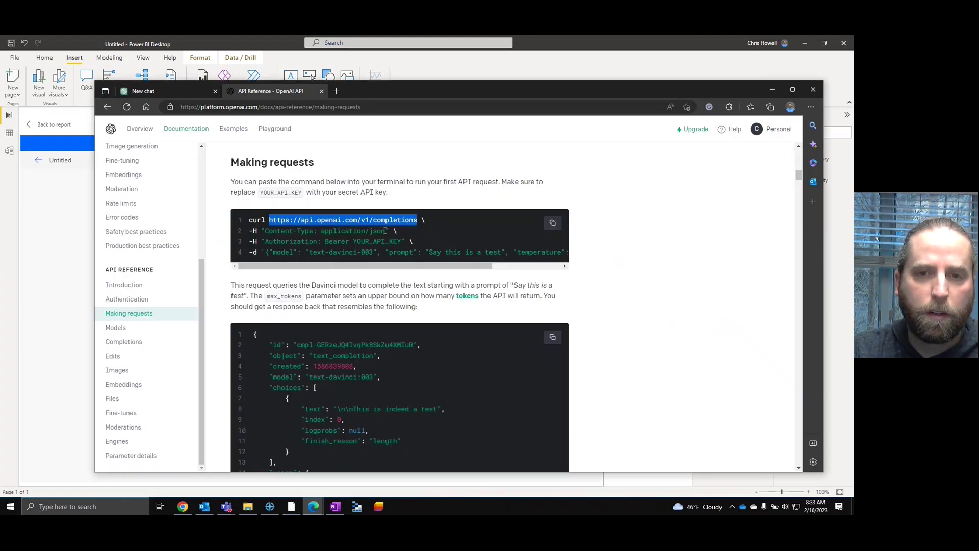
drag(385, 231, 320, 234)
key(ctrl+c)
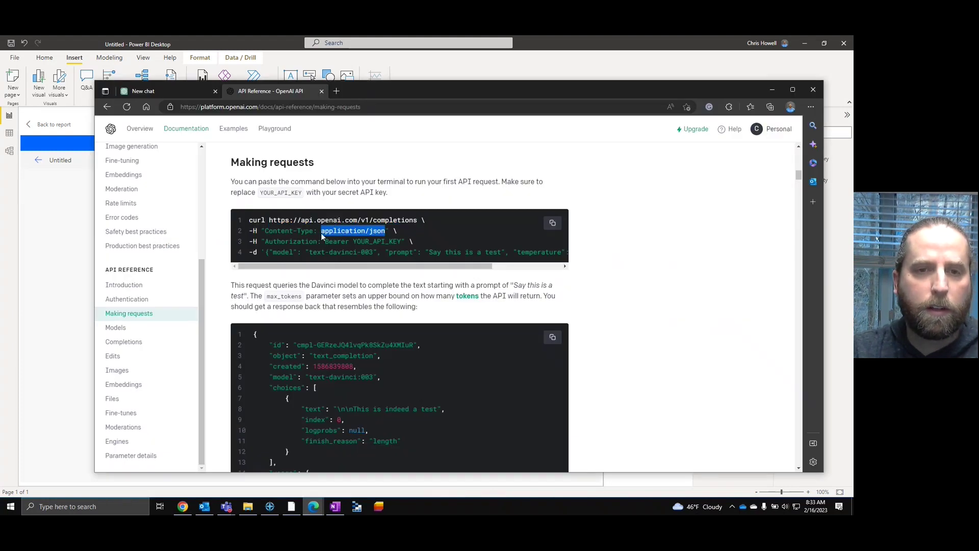
click(57, 262)
text(Conten)
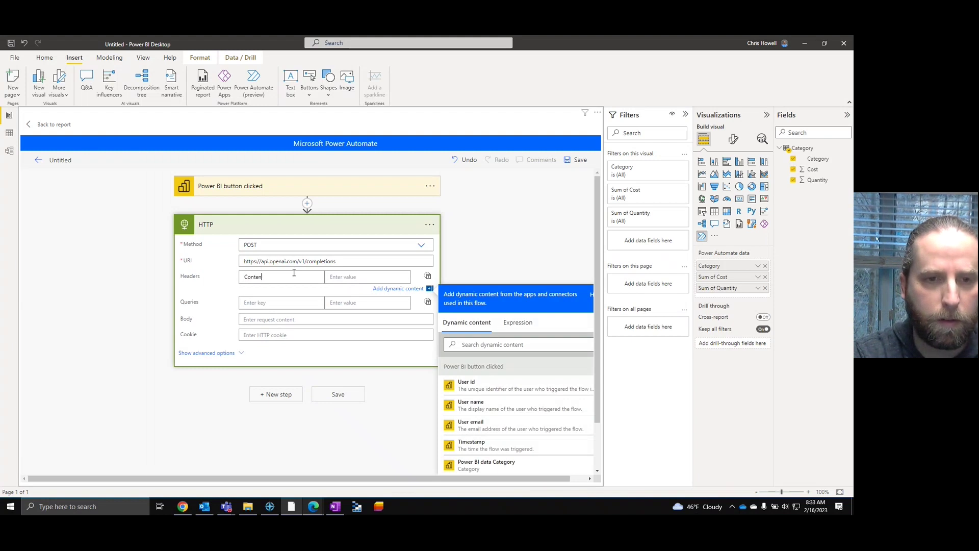
text(t-Type)
key(Tab)
key(ctrl+v)
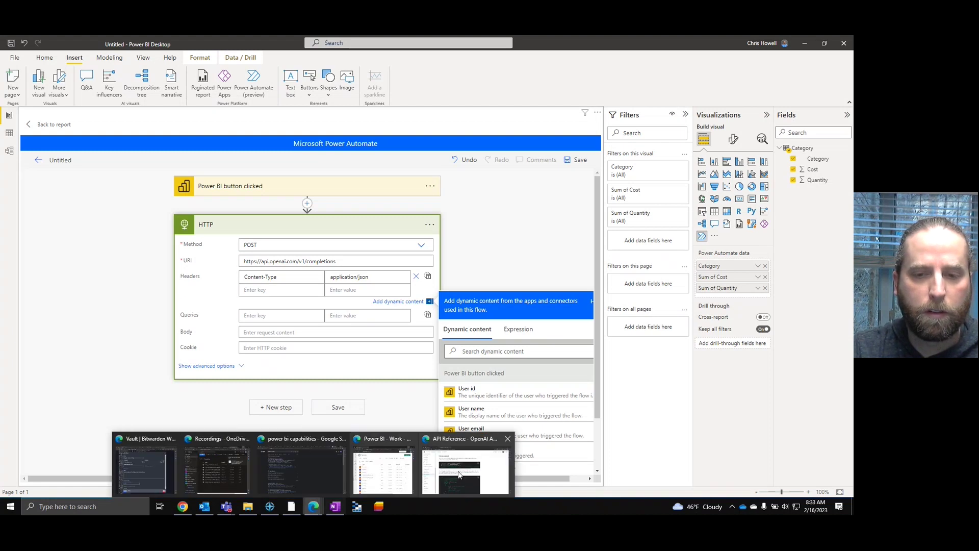
Add an Authorization header of 'Bearer' followed by the secret API key.
click(467, 466)
drag(325, 242, 402, 244)
key(ctrl+c)
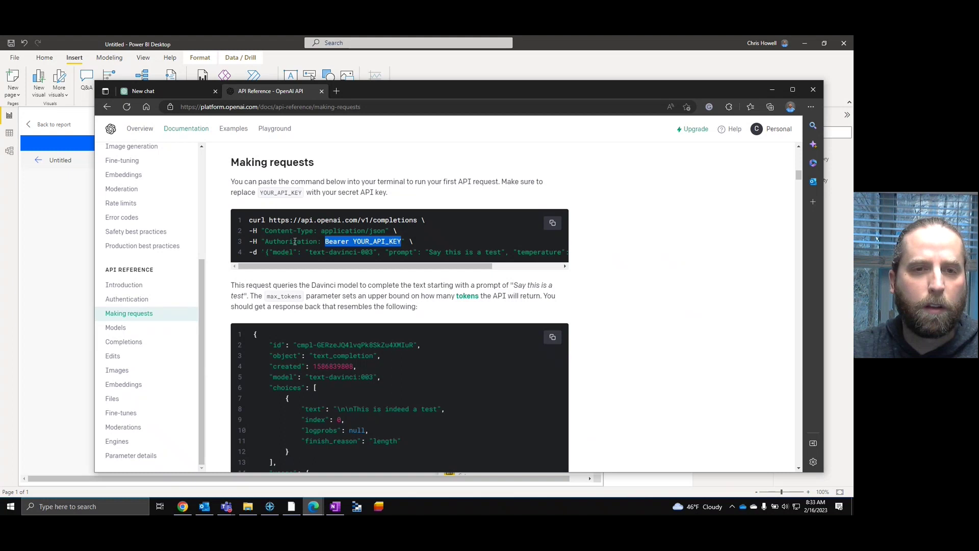
key(alt+Tab)
click(268, 290)
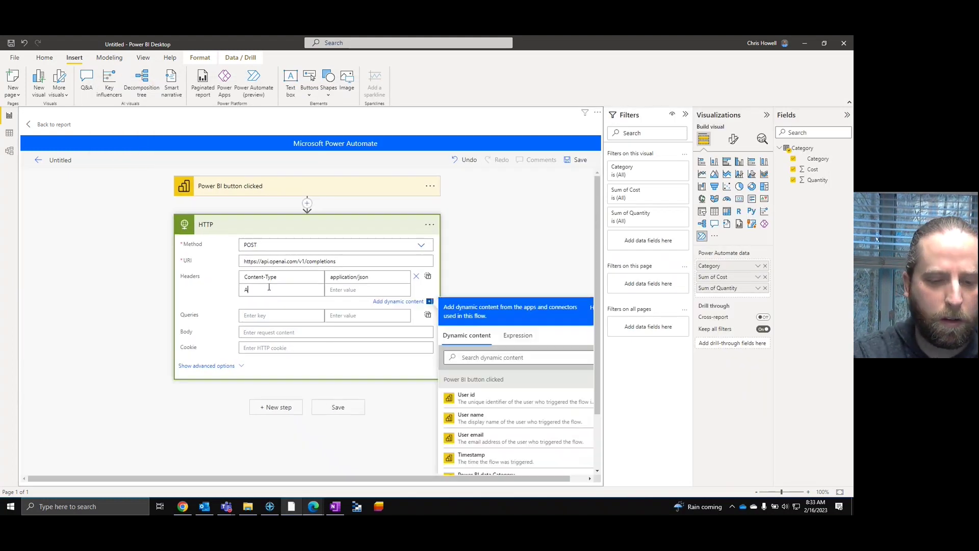
text(Authorization)
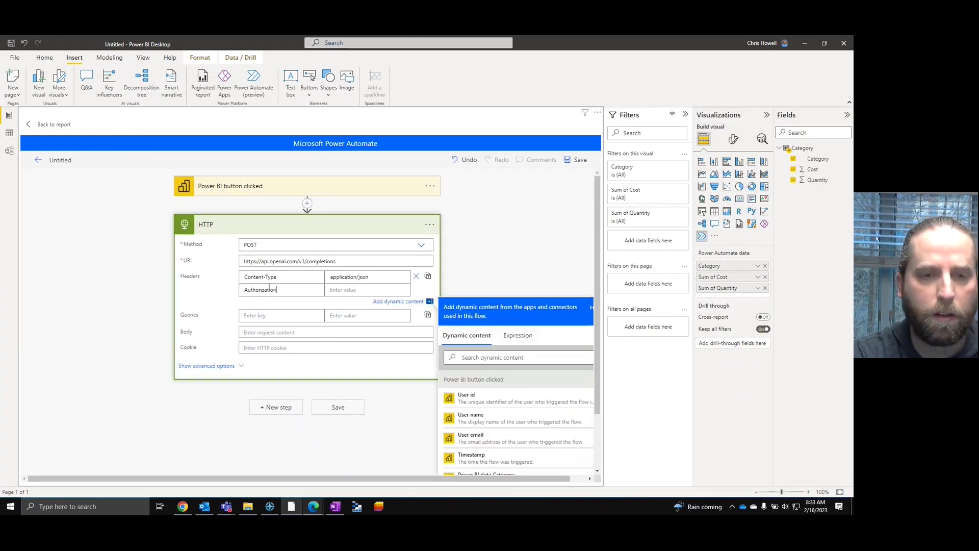
click(365, 289)
key(ctrl+v)
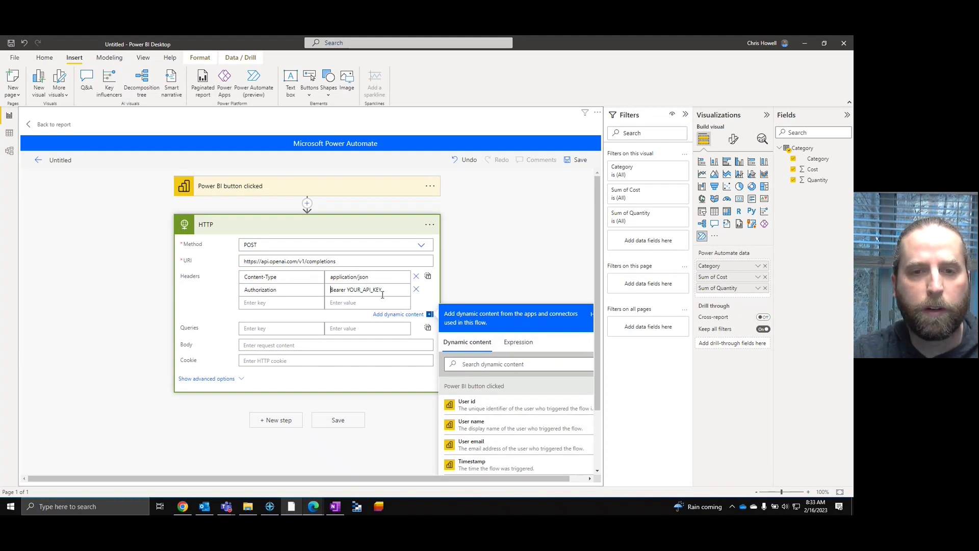
key(shift+Left)
key(shift+Left)
key(shift+Left)
key(shift+Left)
key(shift+Left)
key(shift+Left)
key(shift+Left)
key(shift+Left)
key(shift+Left)
key(shift+Left)
key(shift+Left)
key(shift+Left)
key(BackSpace)
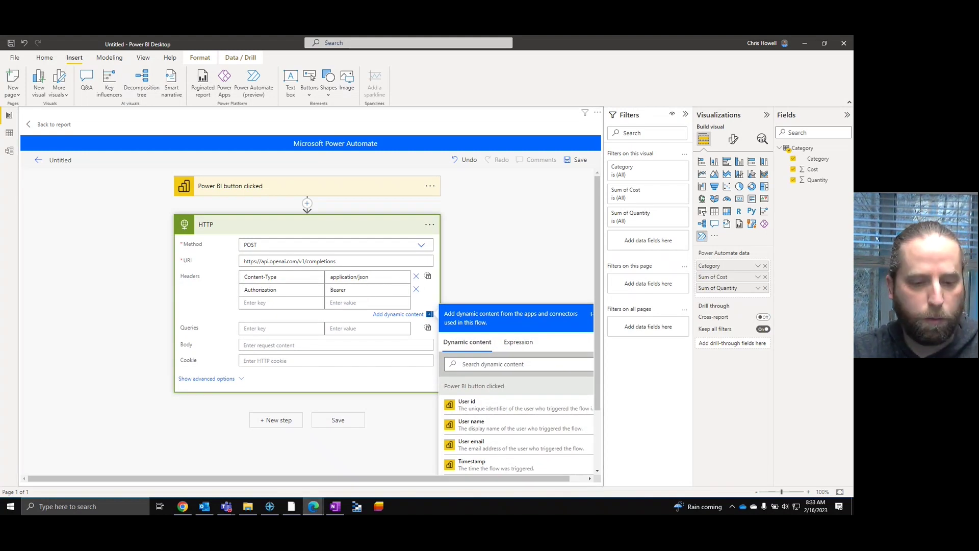
key(ctrl+v)
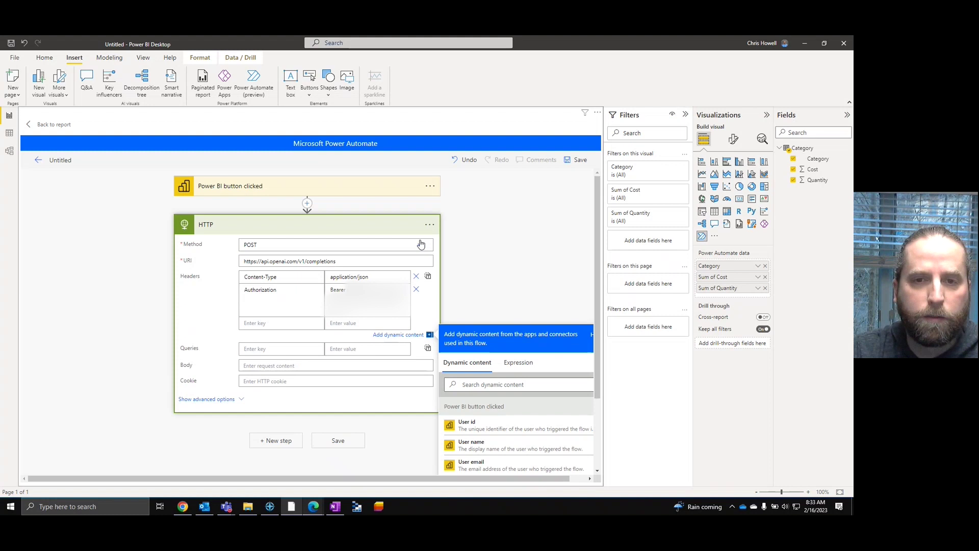
Scroll the API reference to Create completion and select its example request JSON body.
mouse_move(326, 508)
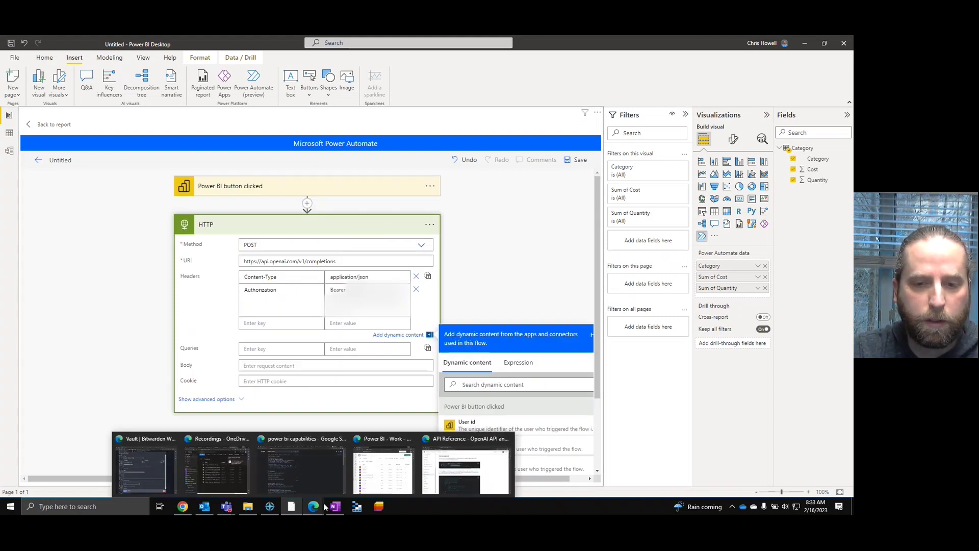
click(497, 459)
scroll(505, 295, down, 2)
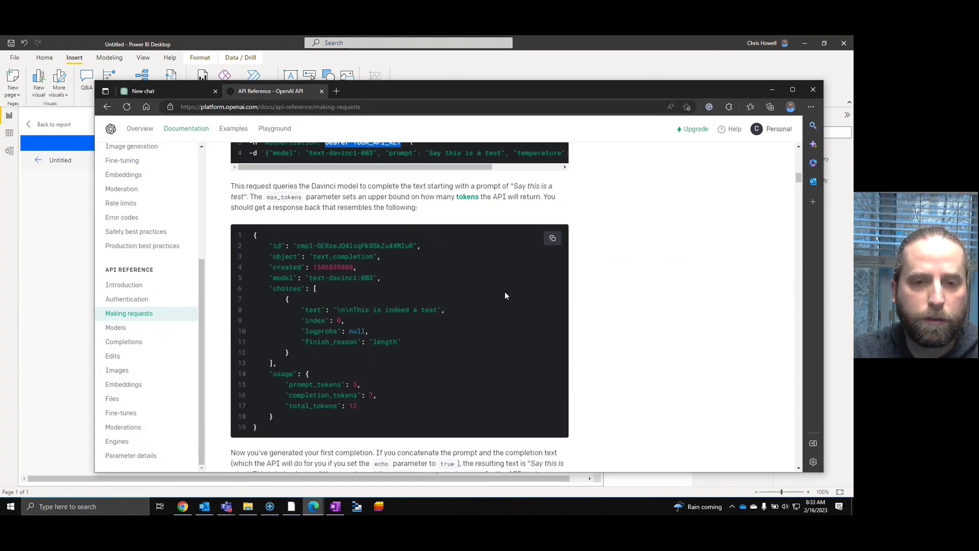
scroll(504, 268, down, 3)
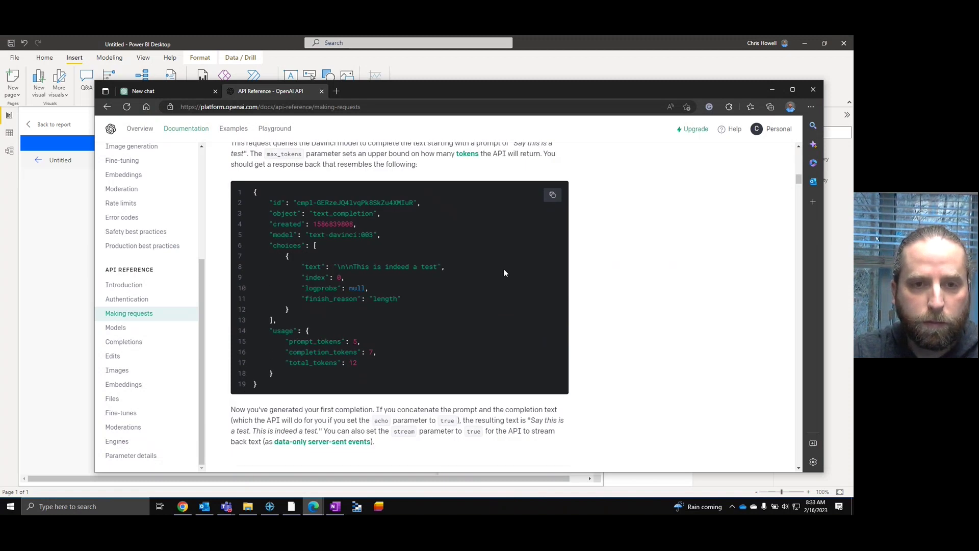
scroll(499, 312, down, 6)
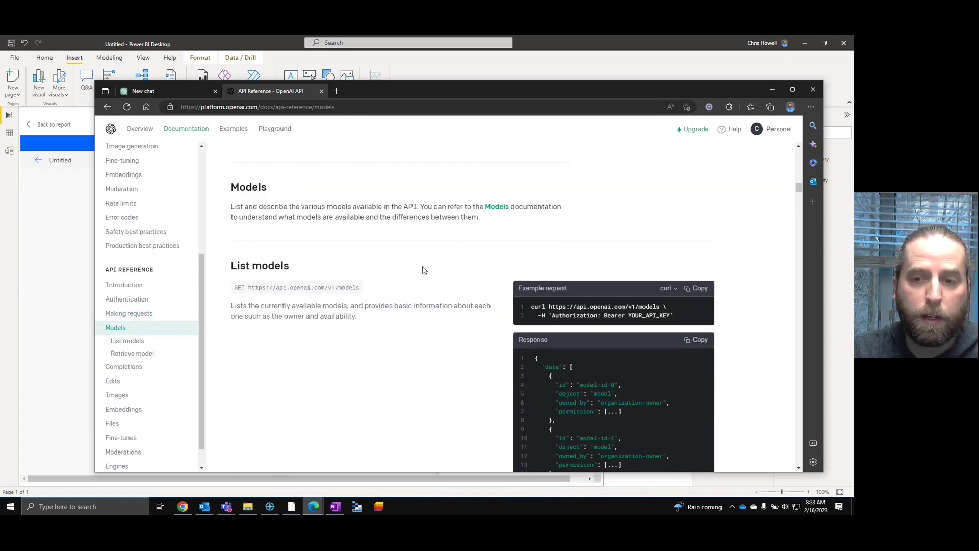
scroll(433, 260, down, 5)
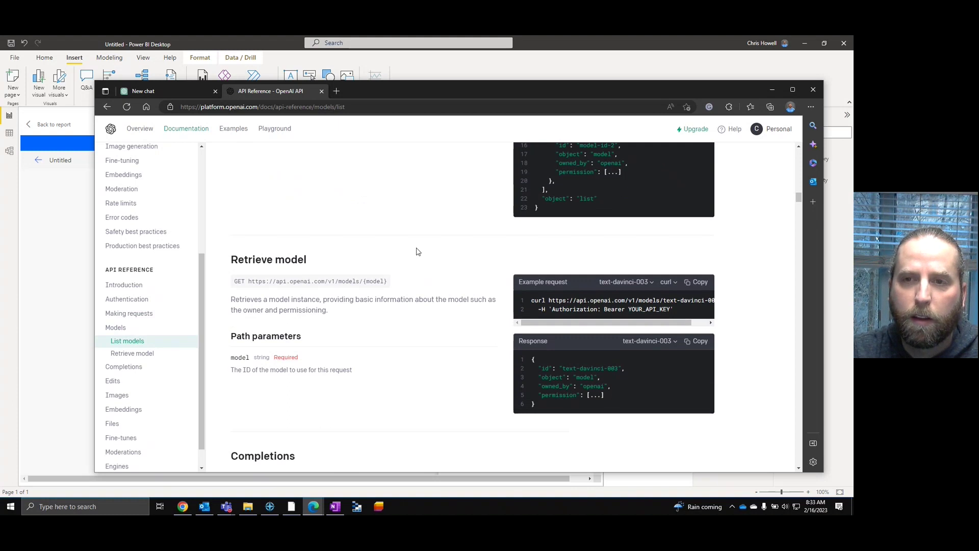
scroll(417, 250, up, 1)
scroll(424, 244, down, 4)
scroll(424, 243, down, 4)
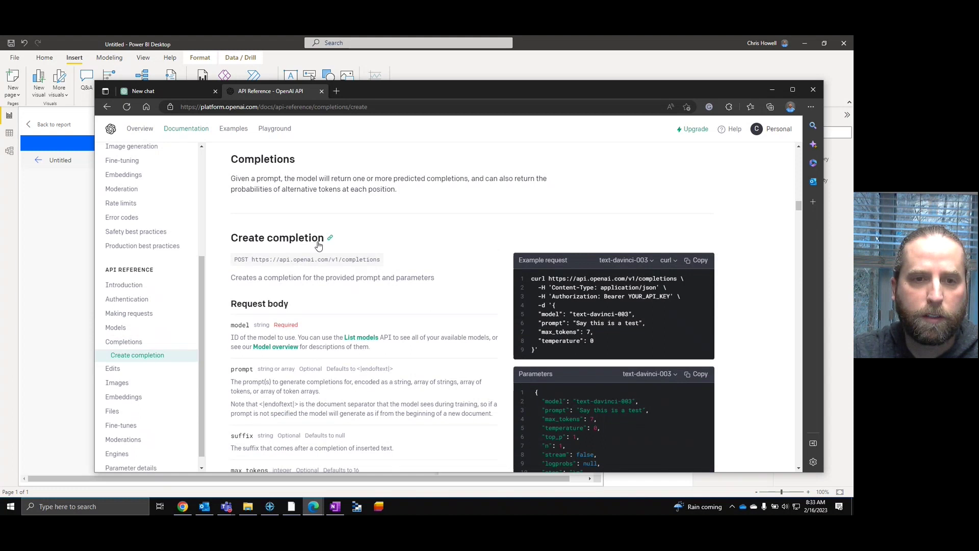
scroll(457, 310, down, 2)
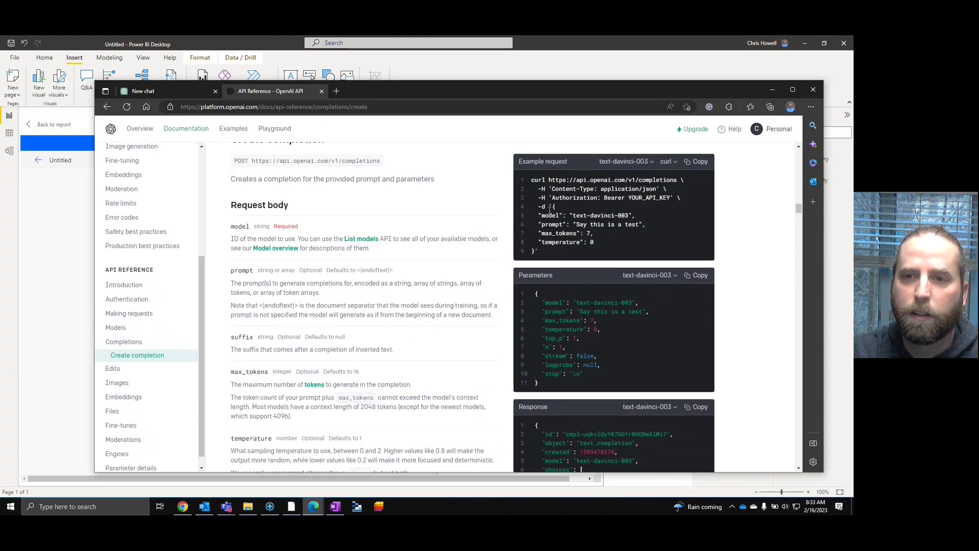
drag(555, 208, 534, 252)
key(ctrl+c)
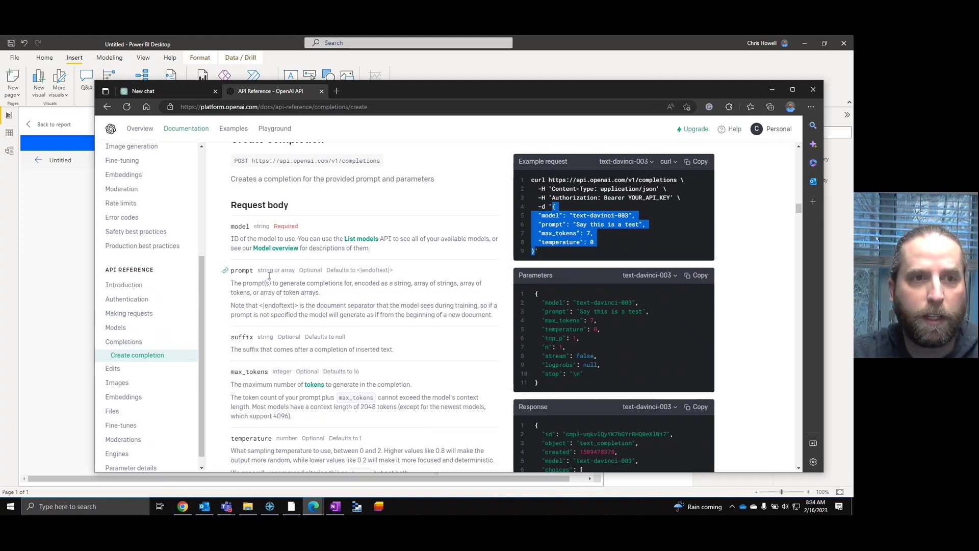
Paste the JSON into the HTTP body with max_tokens 1500 and prompt 'What is Power BI?', then save.
click(546, 53)
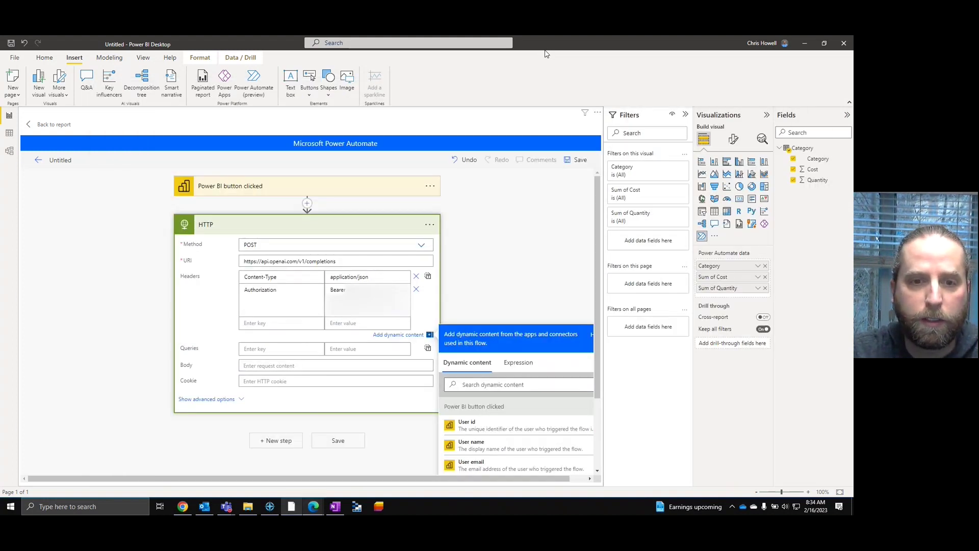
click(294, 364)
key(ctrl+v)
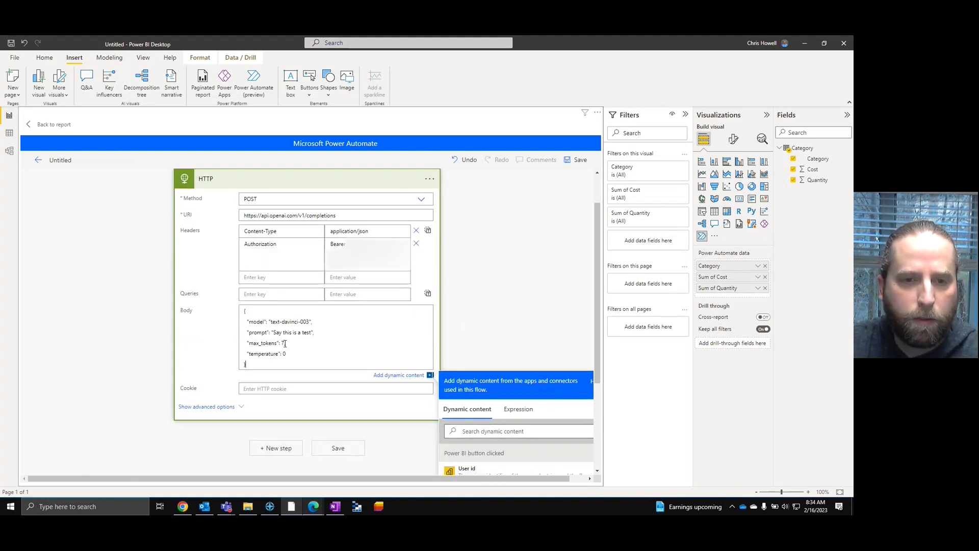
key(BackSpace)
text(1)
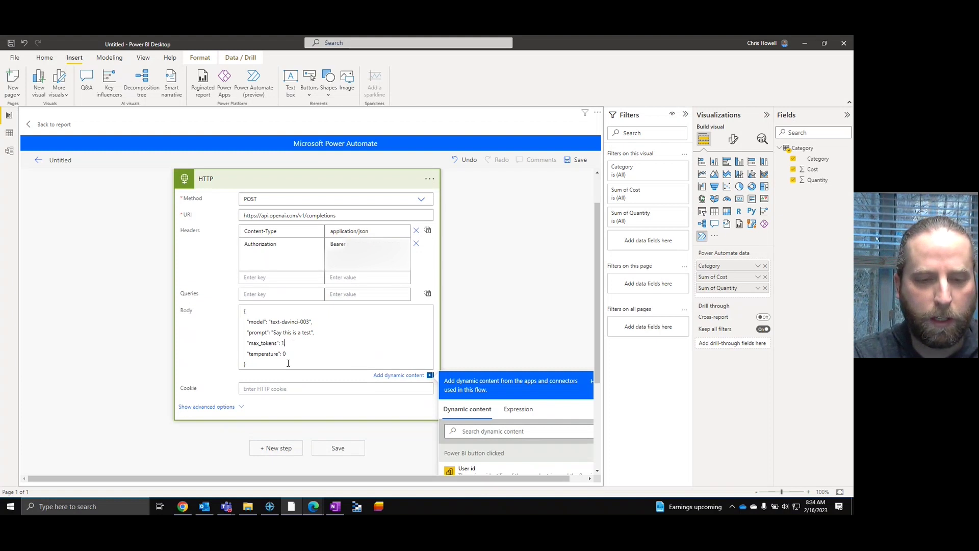
text(500)
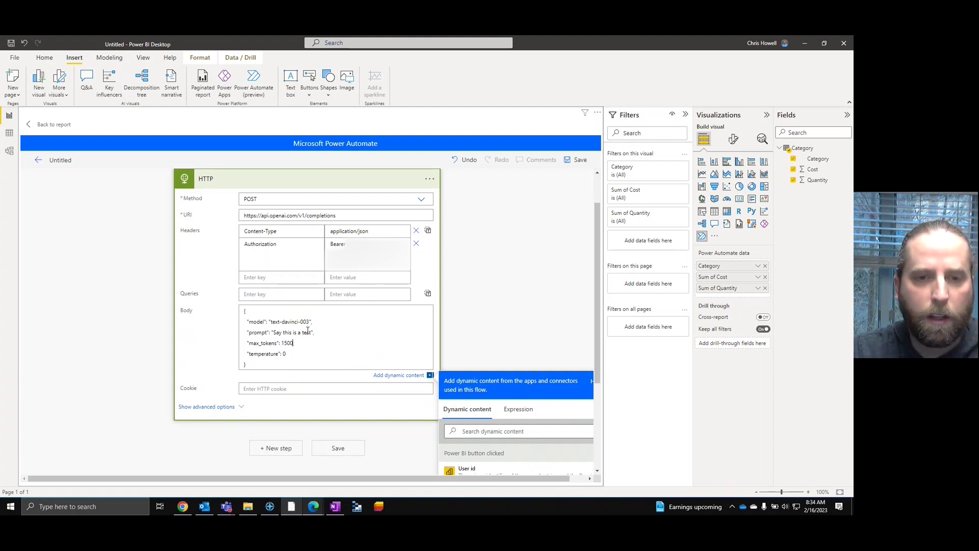
drag(309, 332, 284, 334)
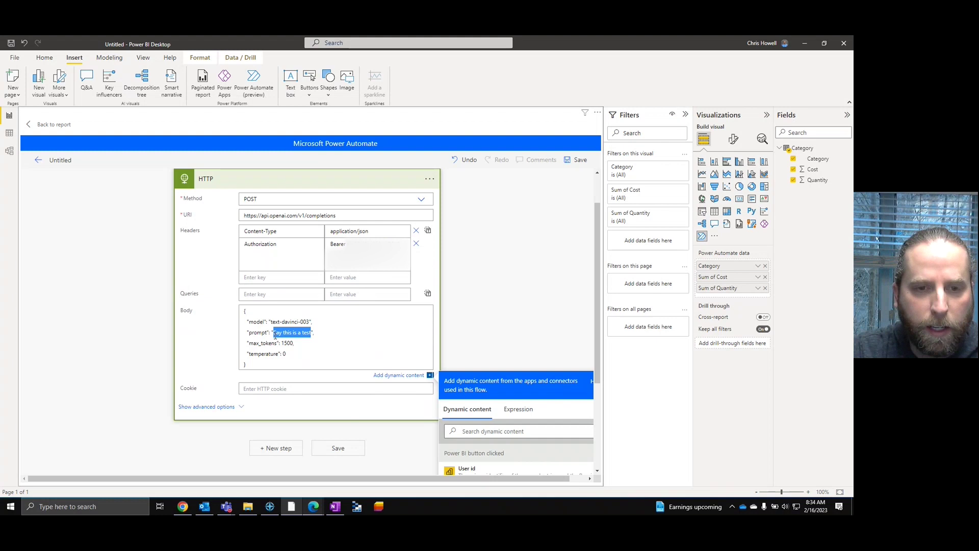
text(Wha)
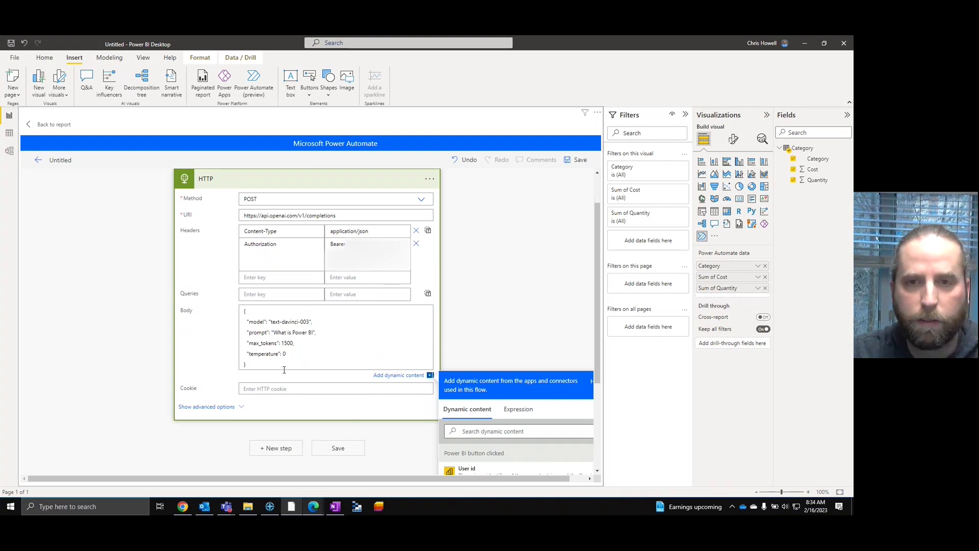
text(?)
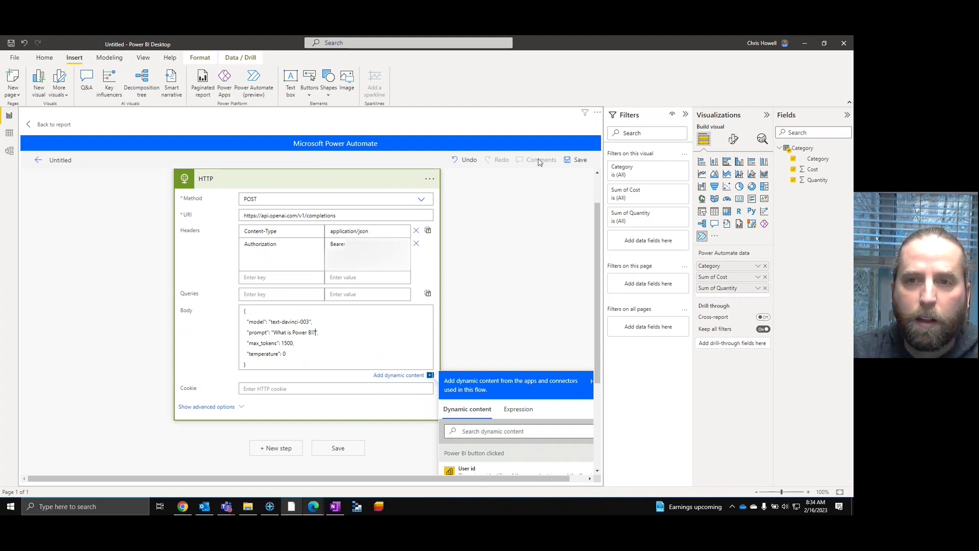
click(573, 162)
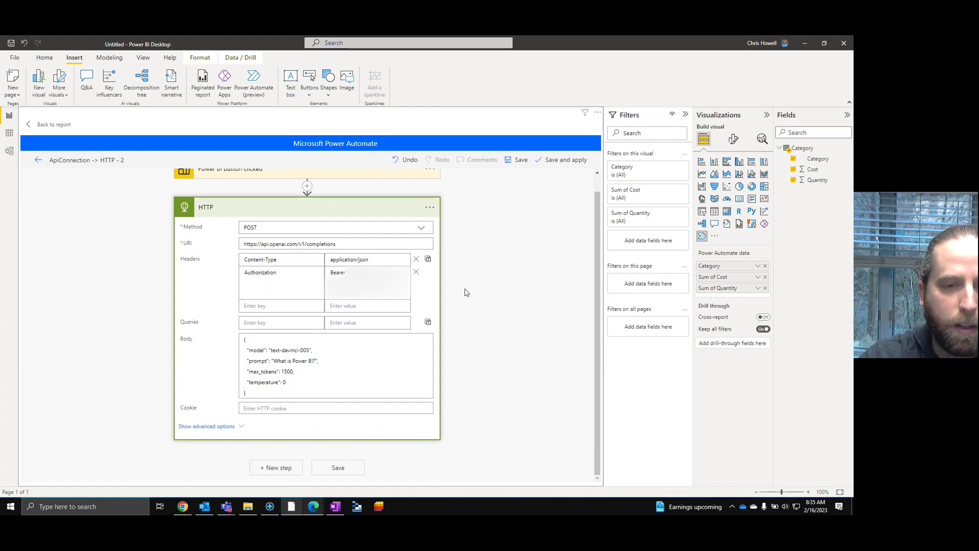
Add a new step after the HTTP request and search 'Power' to browse the Power BI actions.
click(272, 467)
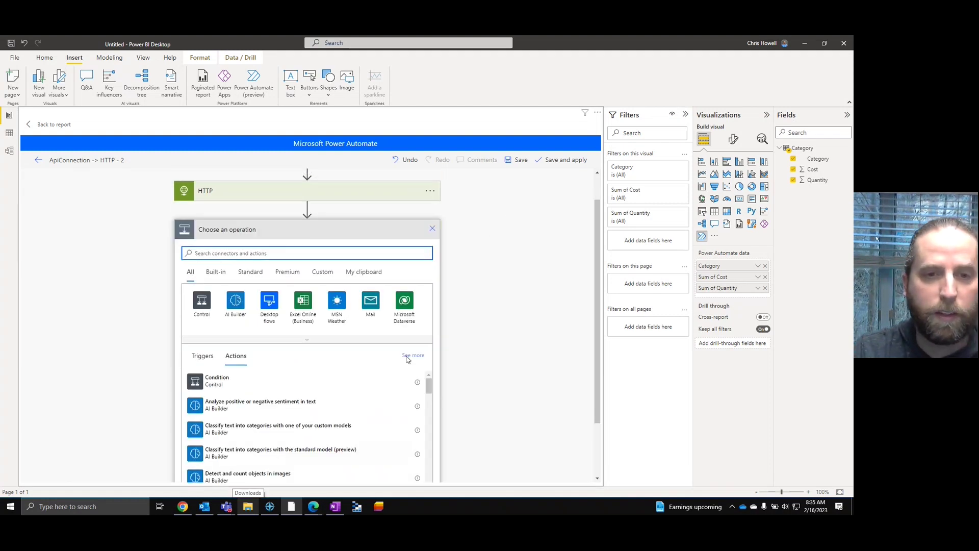
text(Power BI)
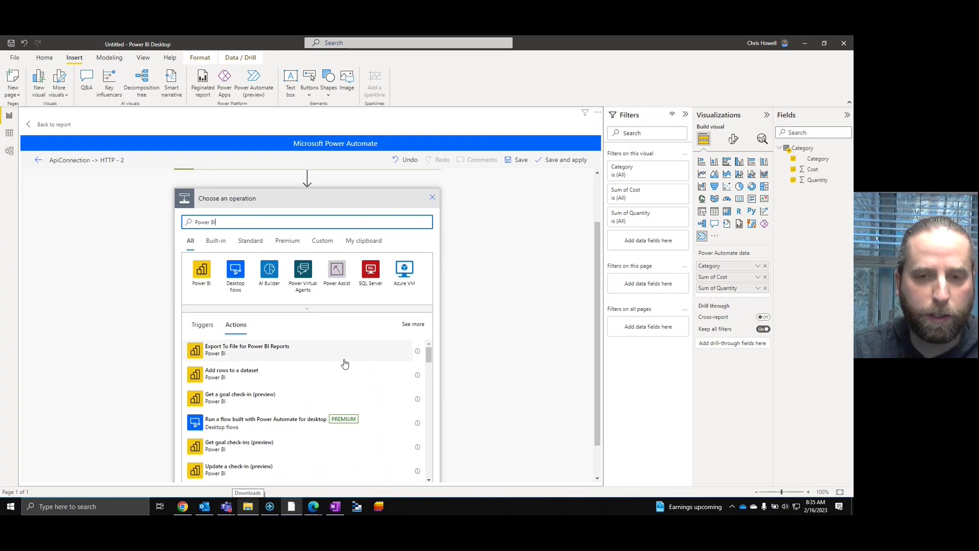
scroll(349, 360, down, 5)
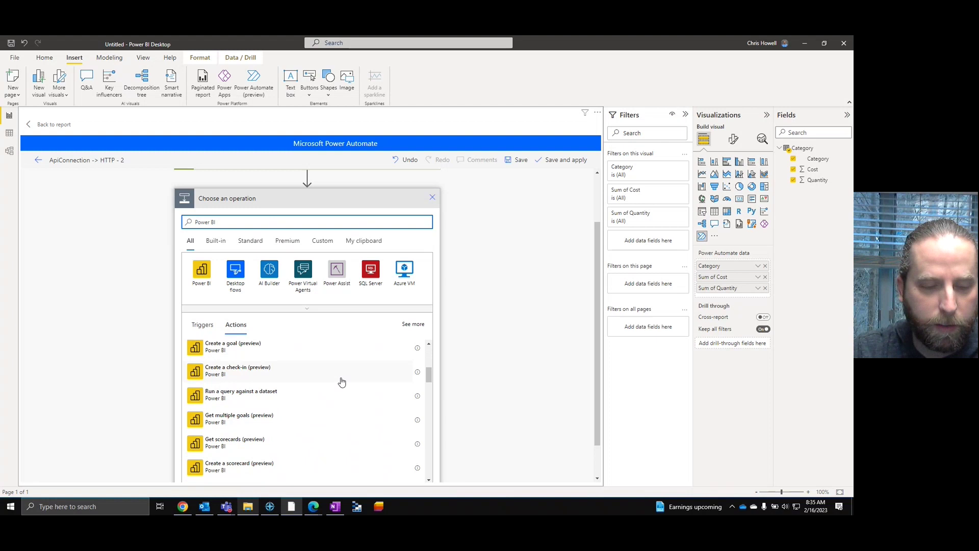
scroll(331, 386, down, 4)
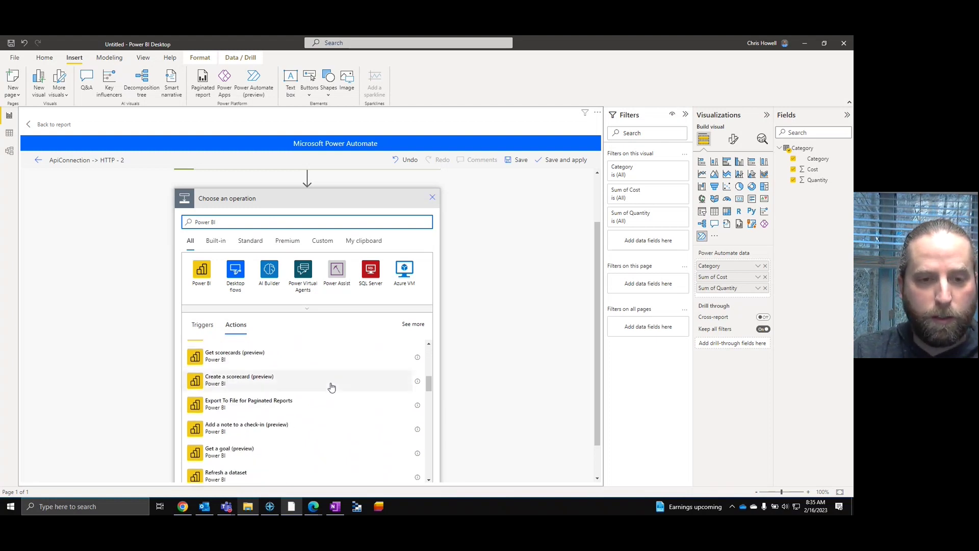
scroll(331, 387, down, 3)
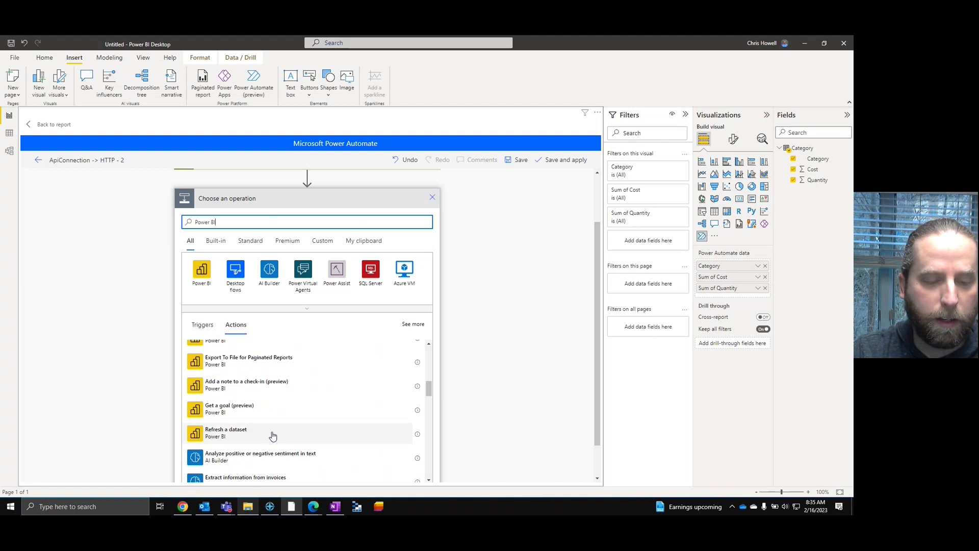
scroll(299, 402, up, 4)
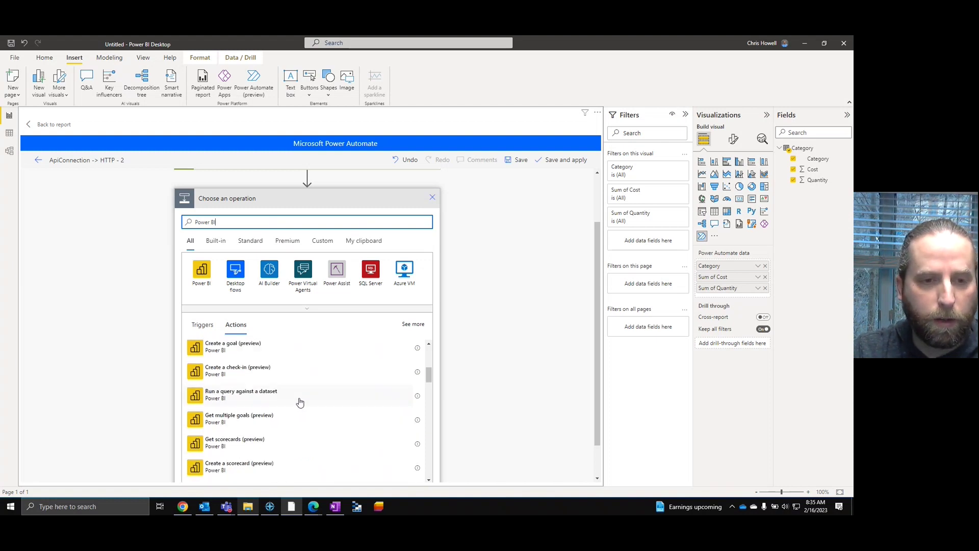
scroll(270, 367, up, 2)
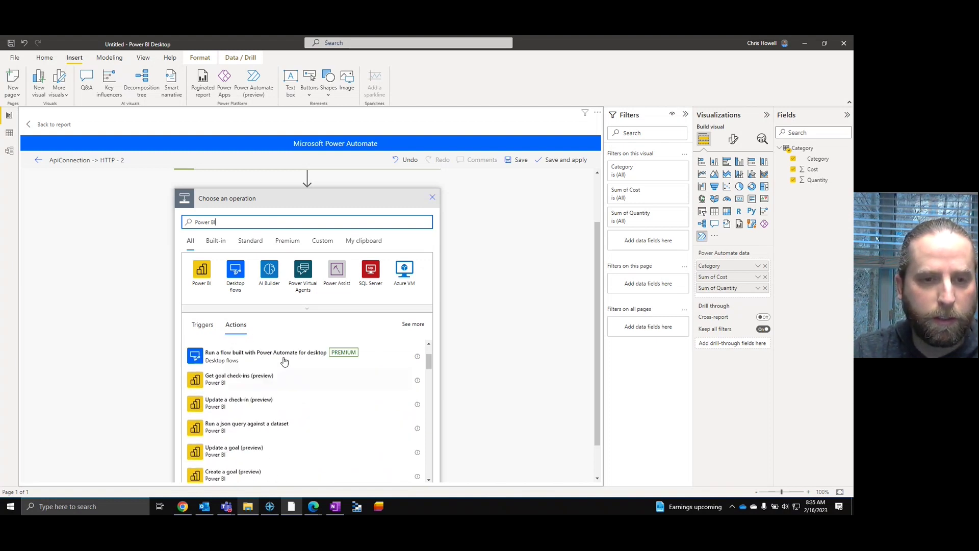
scroll(316, 425, up, 3)
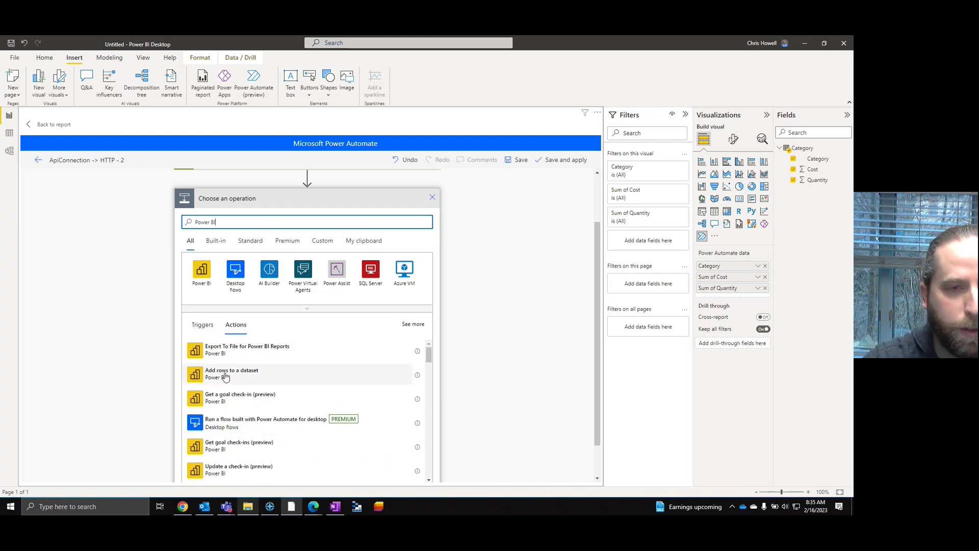
Add an Add rows to a dataset step with Workspace Opal Demo and open its Dataset list.
click(225, 376)
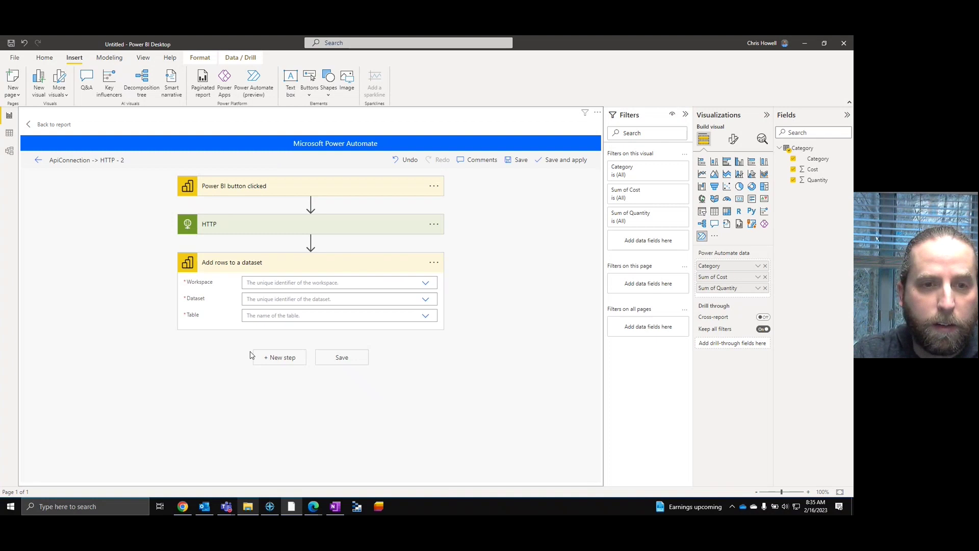
click(426, 284)
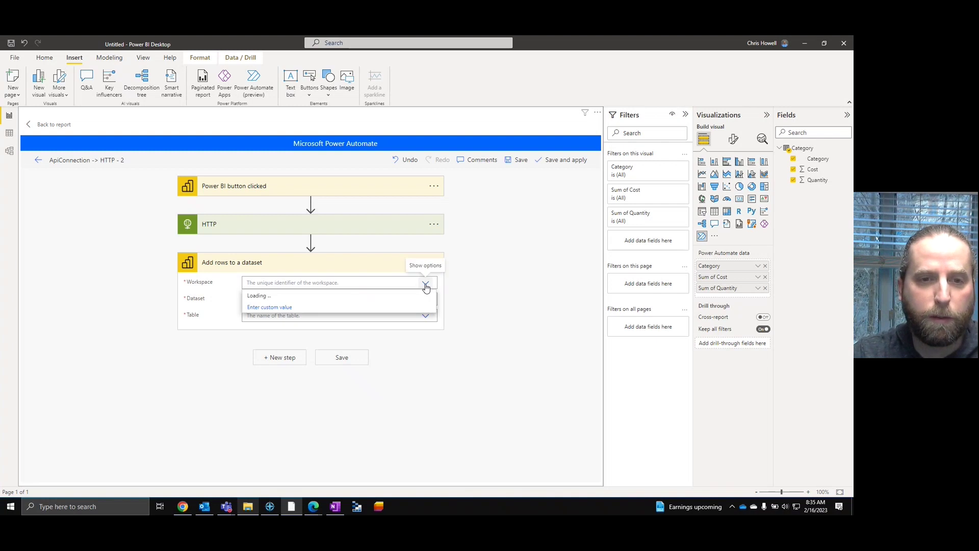
scroll(313, 332, down, 5)
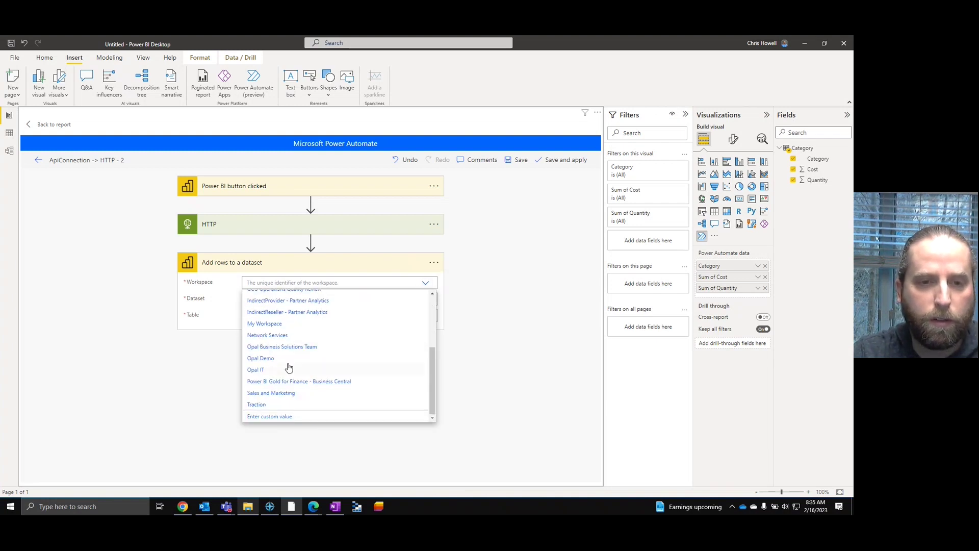
click(278, 359)
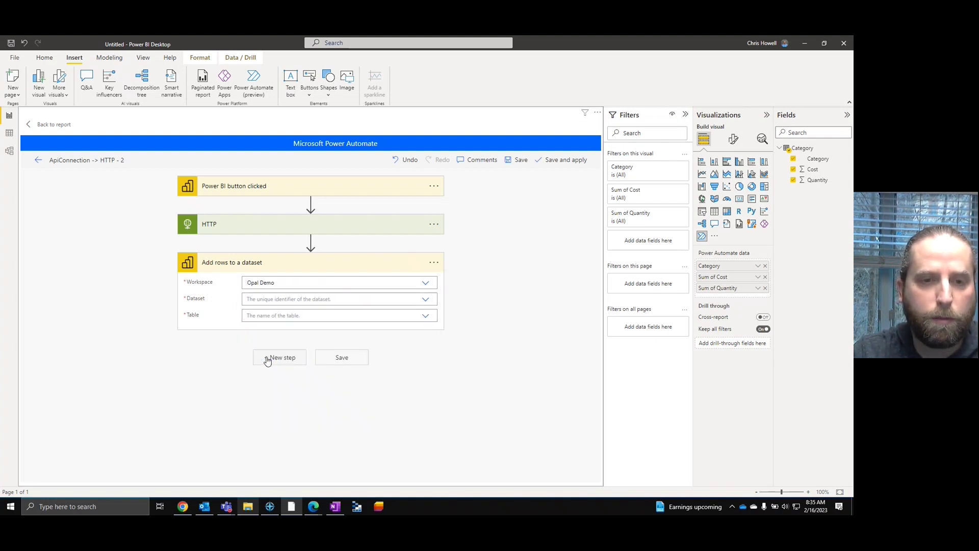
click(426, 301)
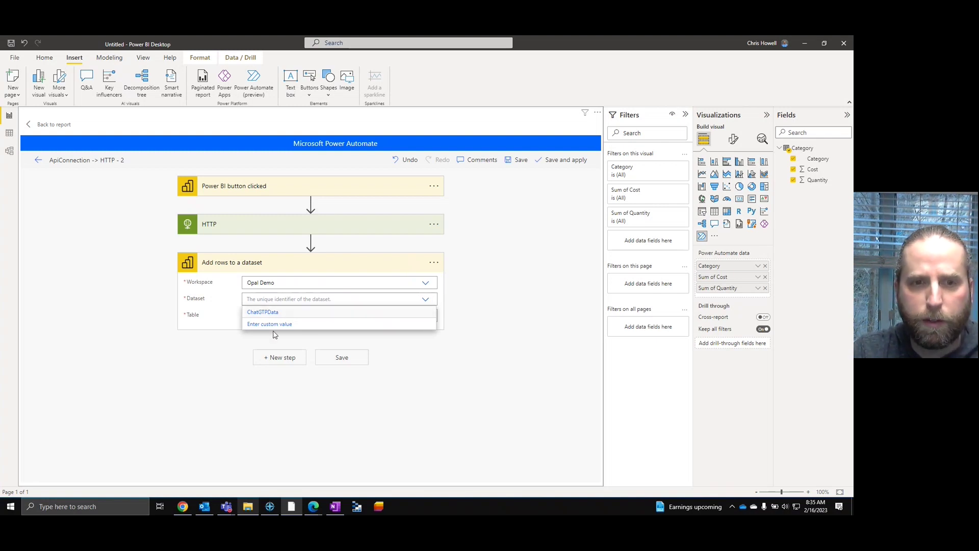
Delete the Add rows to a dataset step from the flow.
click(433, 263)
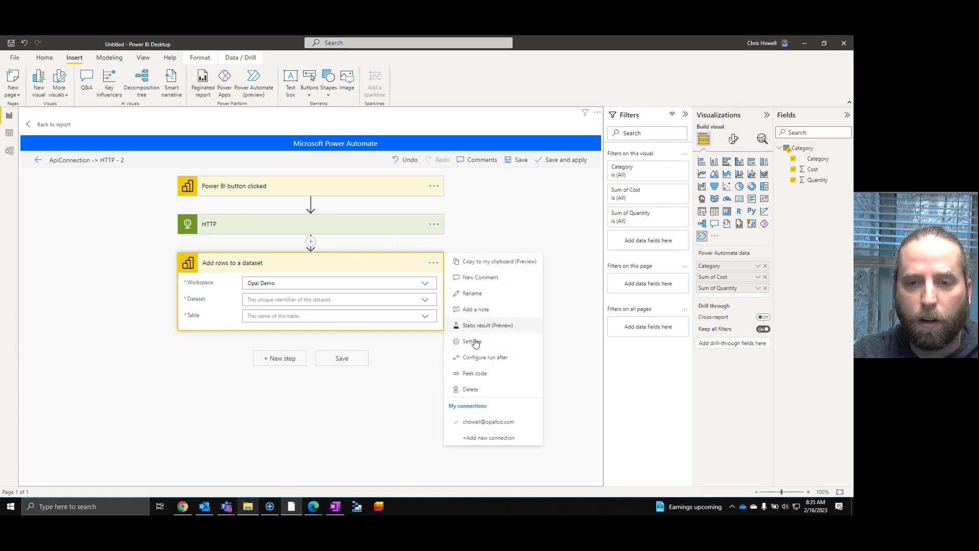
click(474, 389)
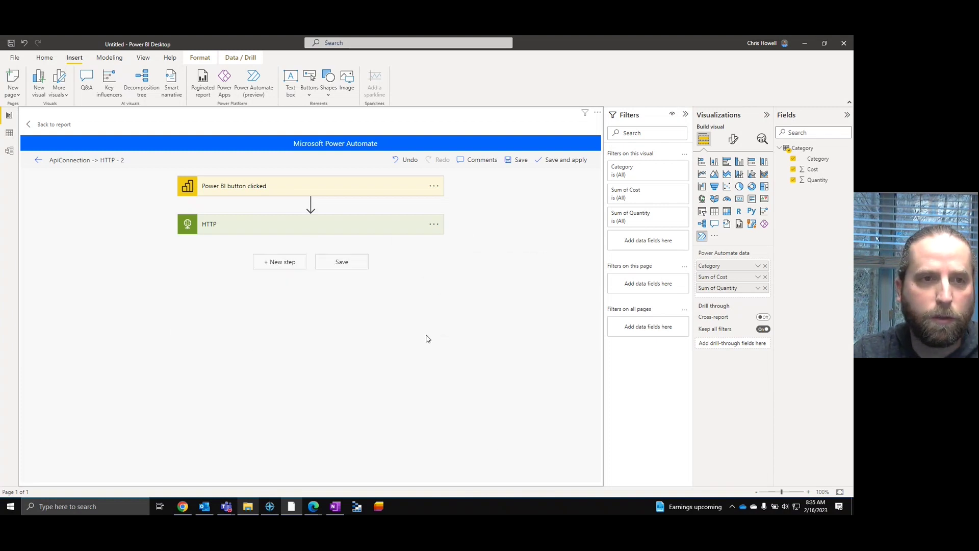
click(312, 506)
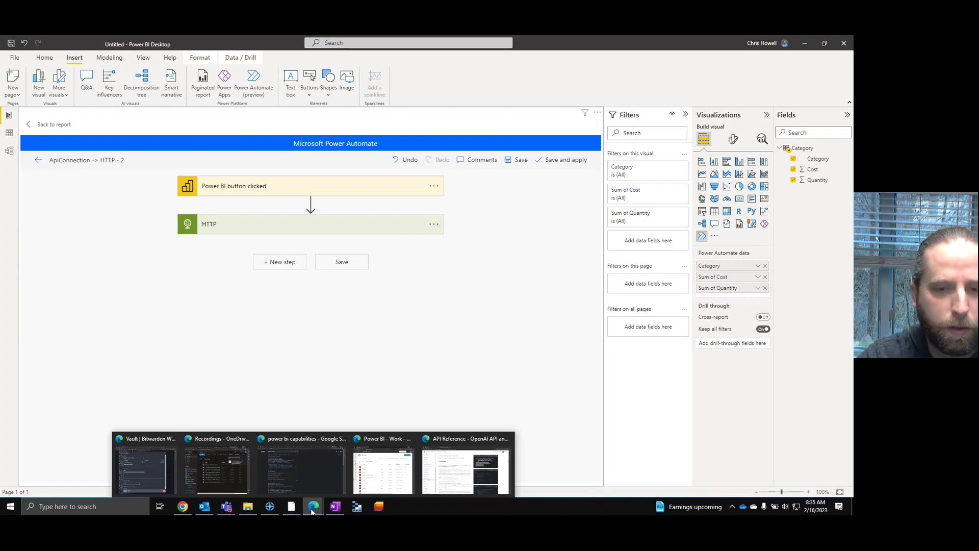
In the maximized Power BI Service window, start a new API streaming dataset.
click(380, 479)
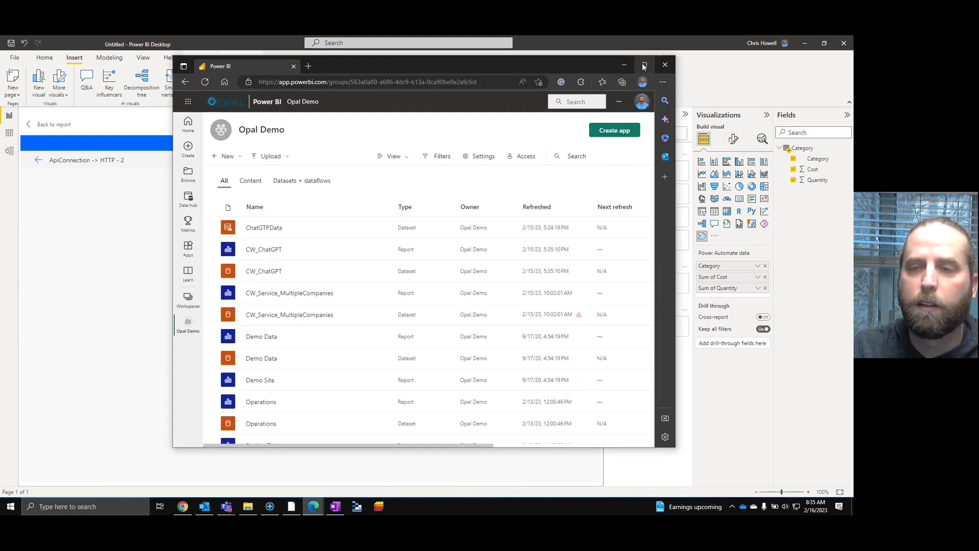
click(643, 66)
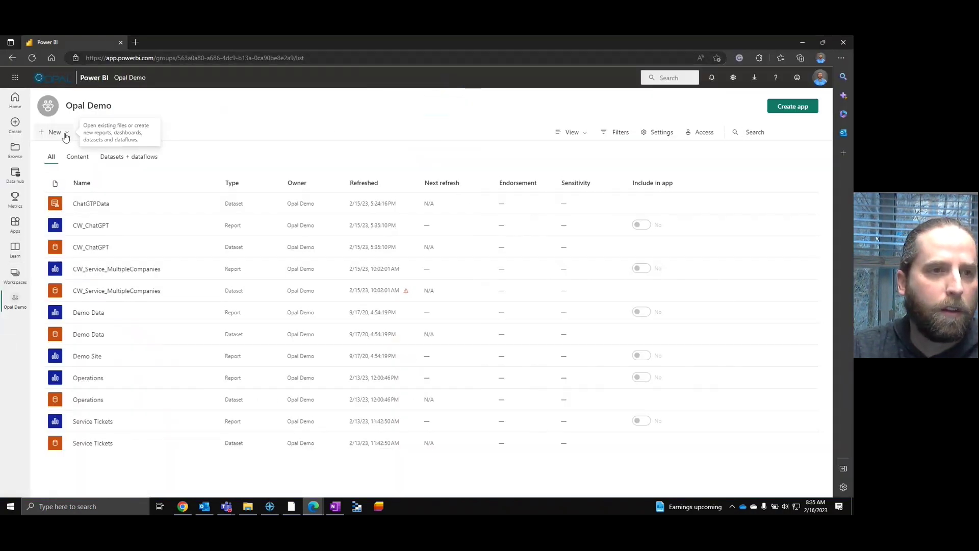
click(65, 135)
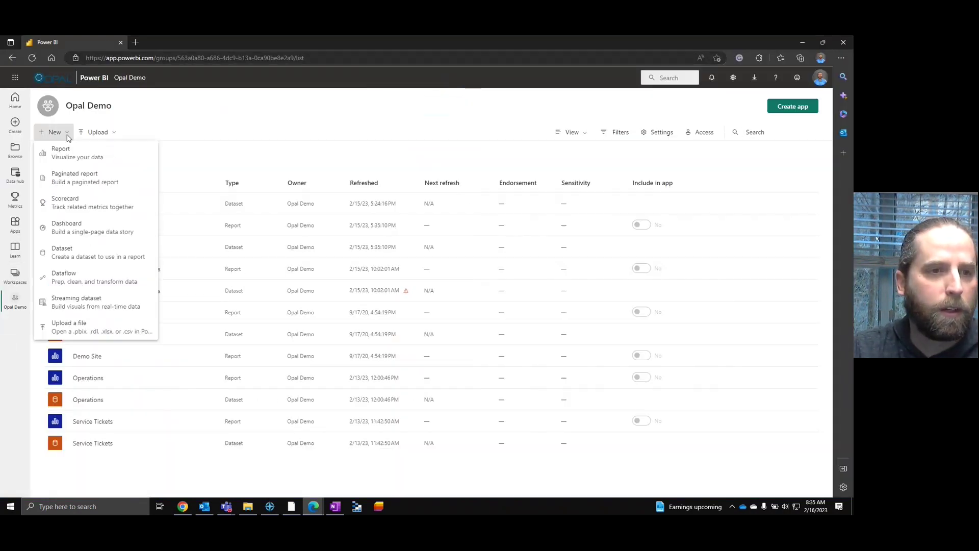
click(96, 305)
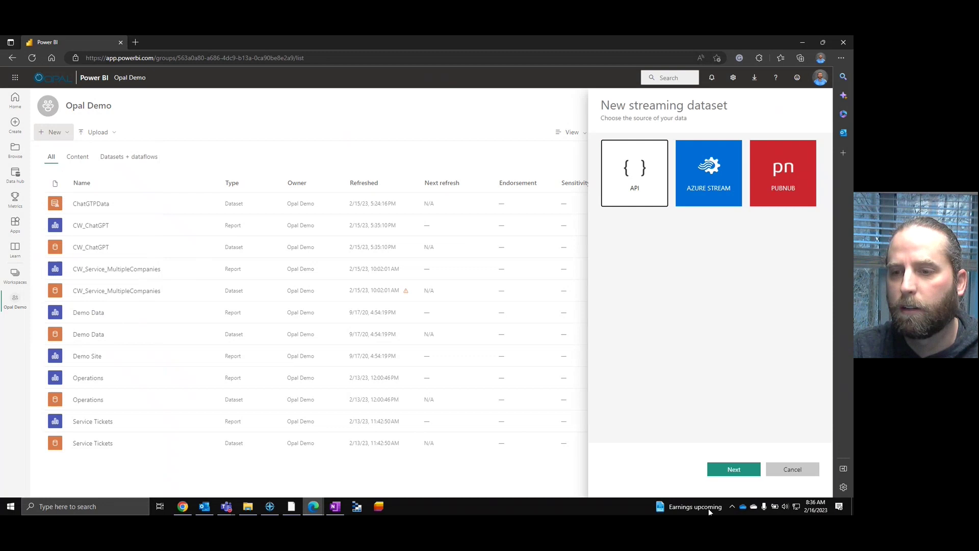
click(738, 474)
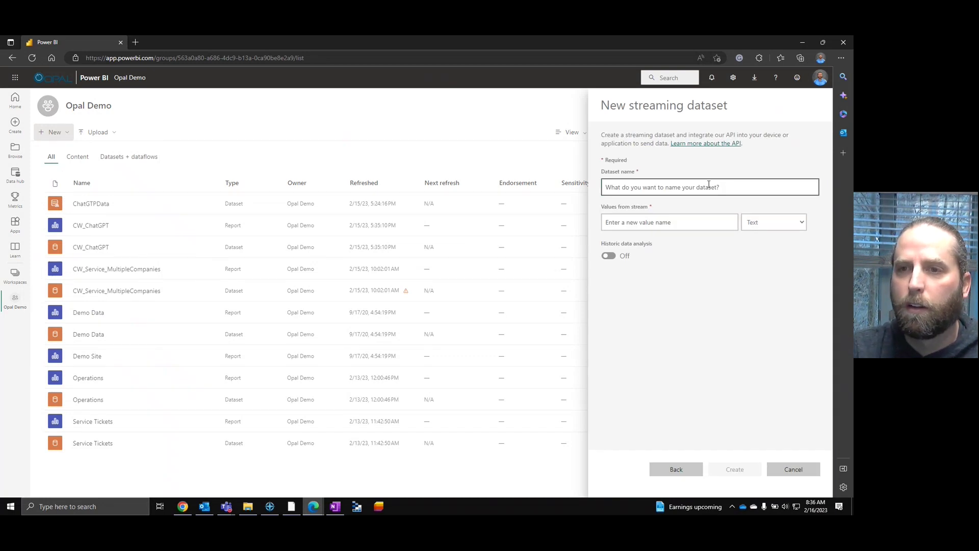
Name the dataset Chat GPT Reply and add a Text value named Reply.
text(Chat GPT Reply)
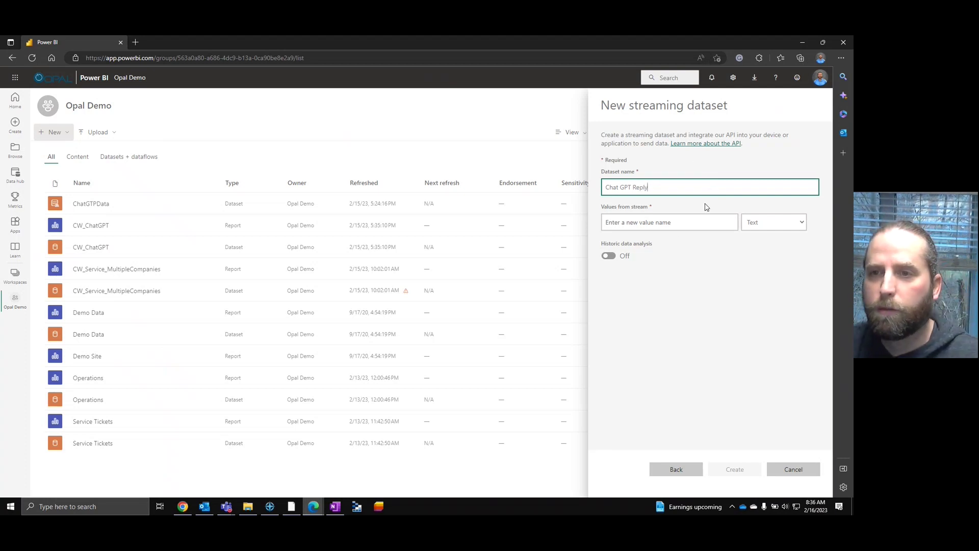
click(669, 218)
text(Reply)
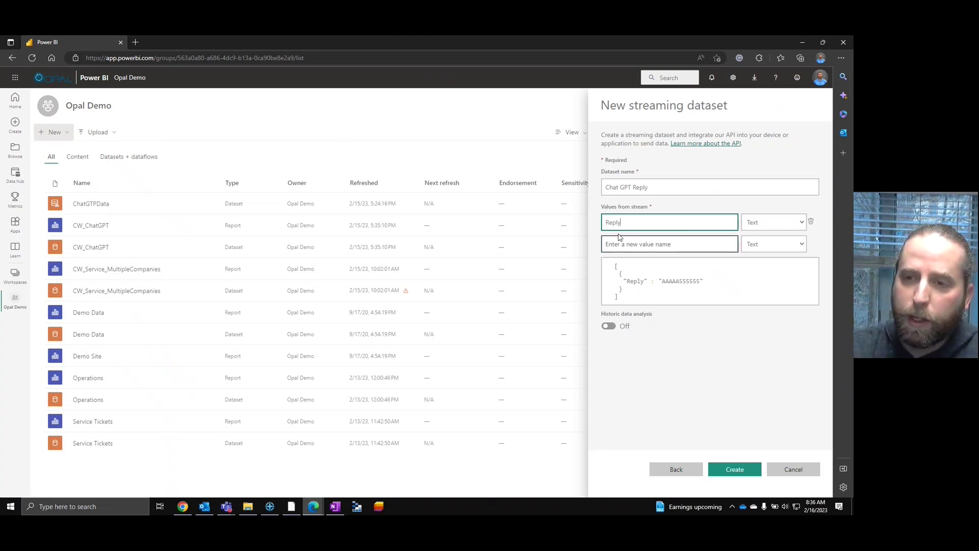
Turn on historic data analysis, create the Chat GPT Reply dataset and close the confirmation.
click(610, 327)
click(609, 327)
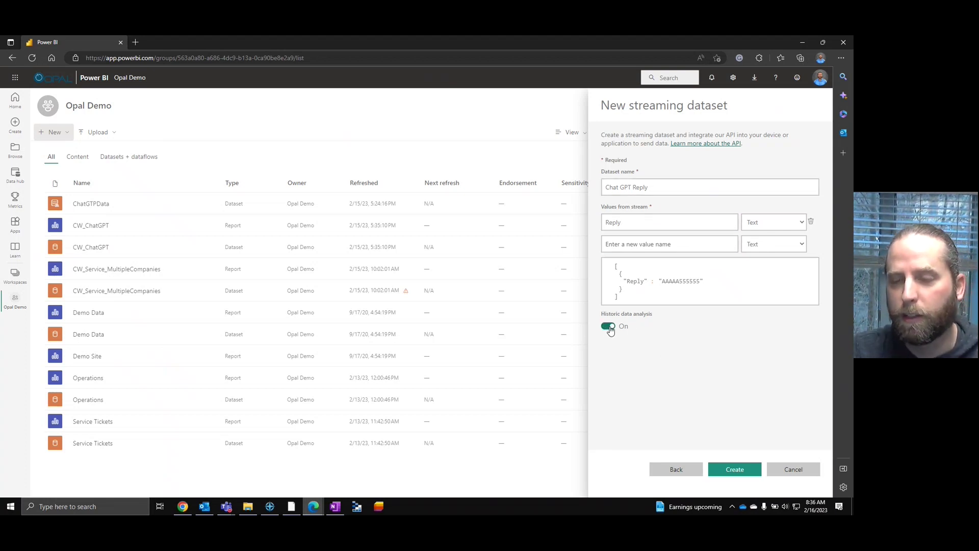
click(738, 471)
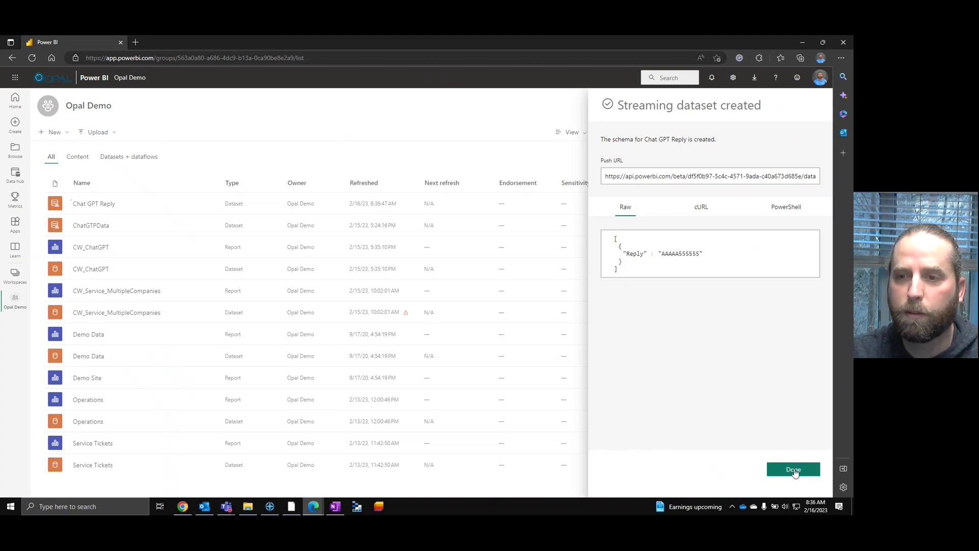
click(794, 469)
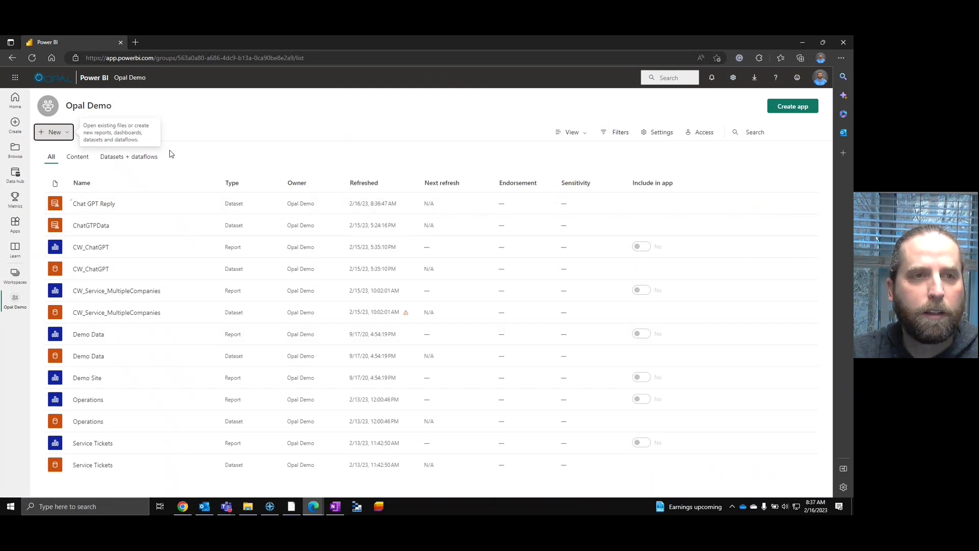
Back in Power BI Desktop, save the flow and add an Add rows to a dataset step.
click(800, 46)
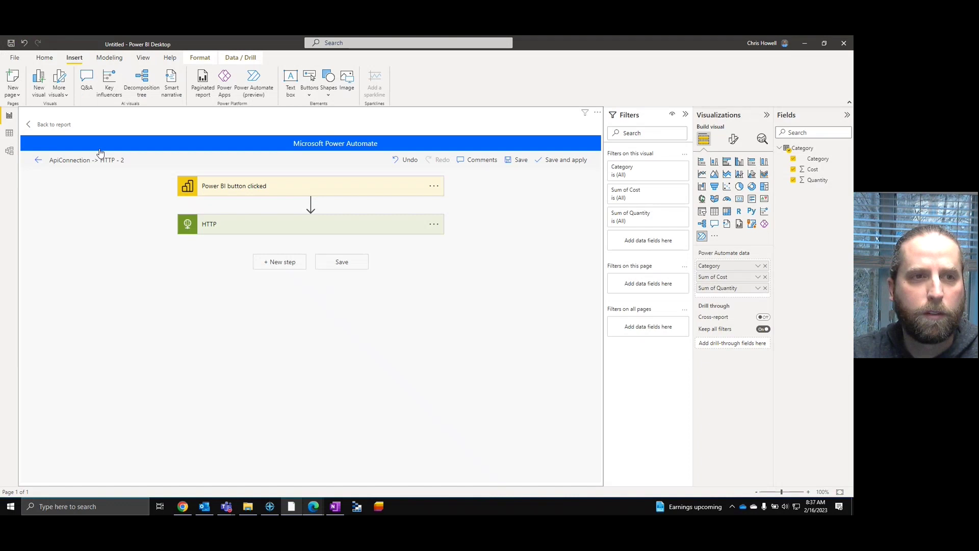
click(513, 160)
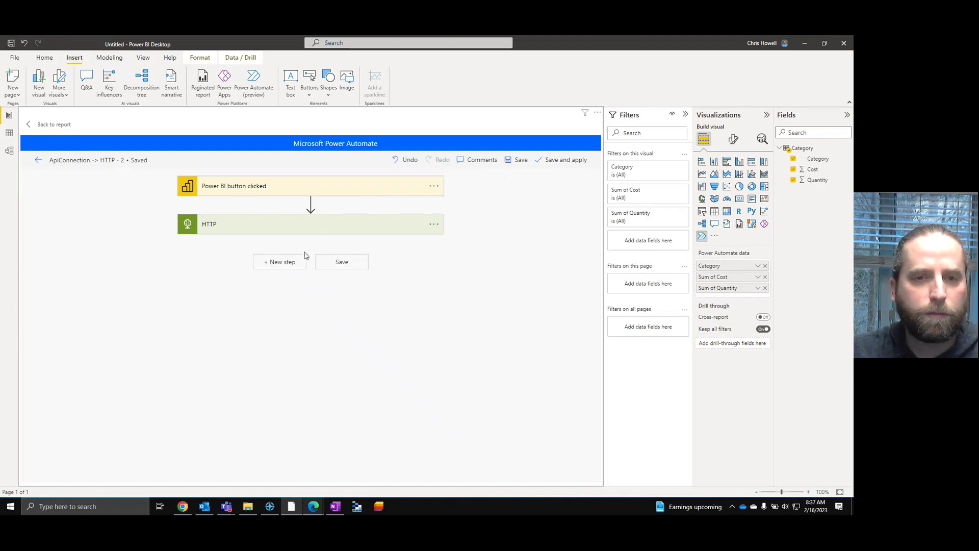
click(280, 262)
text(Power BI)
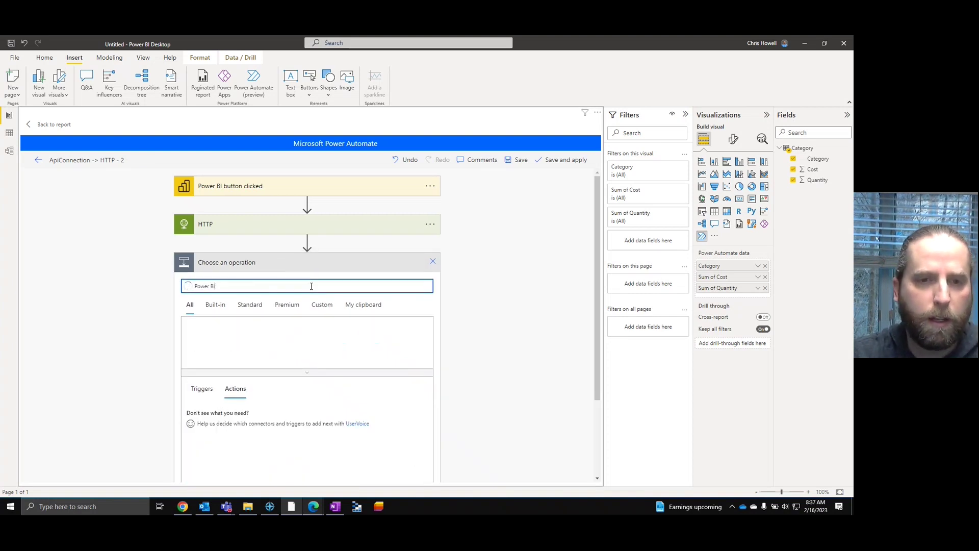
scroll(321, 326, down, 2)
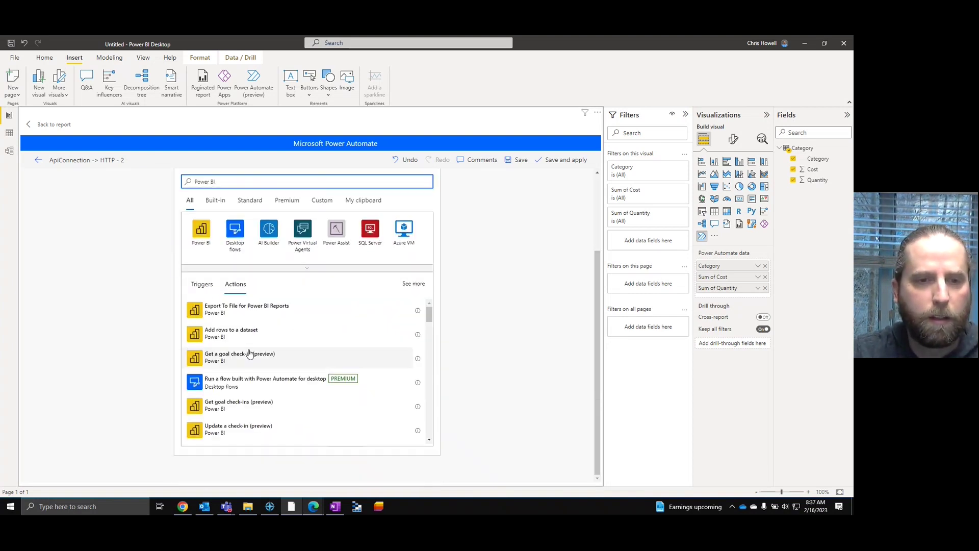
click(258, 331)
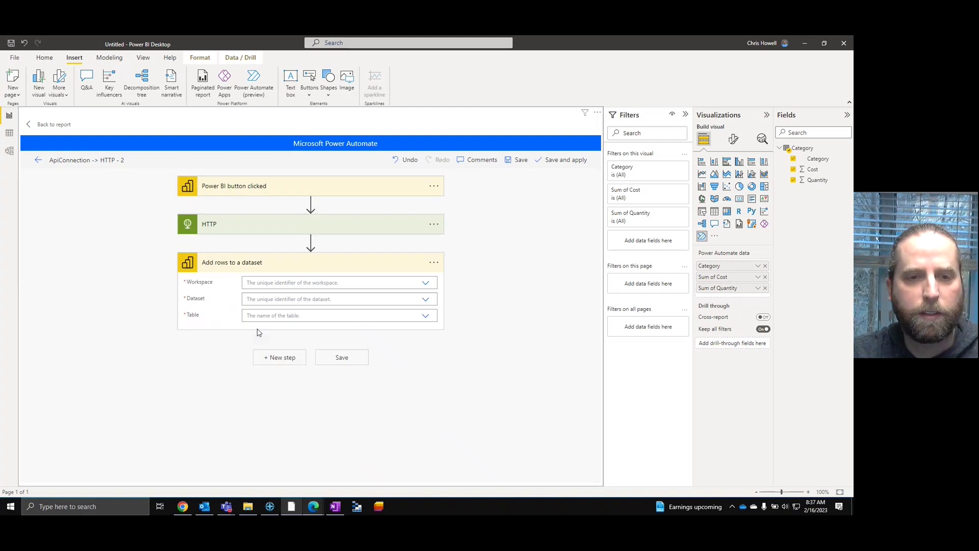
Set Workspace to Opal Demo, Dataset to Chat GPT Reply and Table to RealTimeData.
click(425, 284)
scroll(312, 349, down, 5)
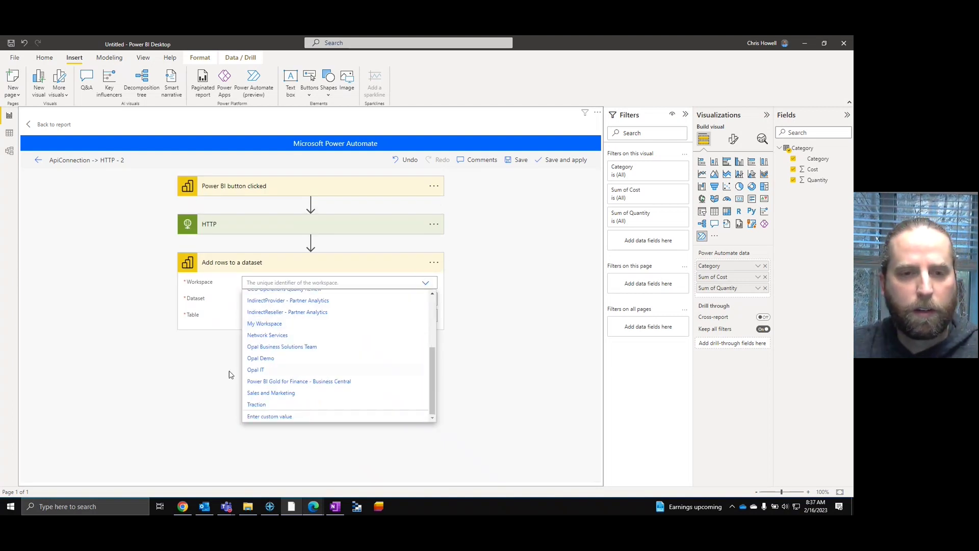
click(261, 358)
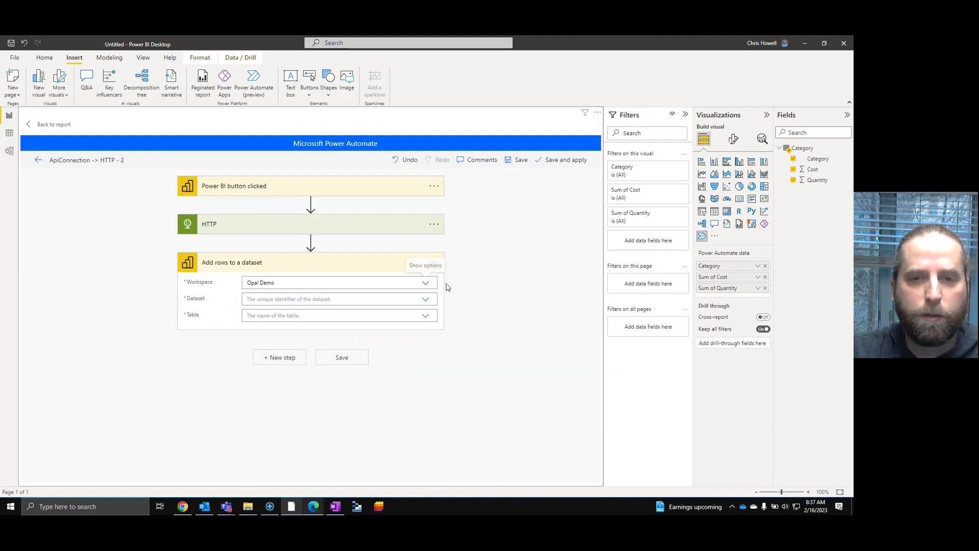
click(426, 299)
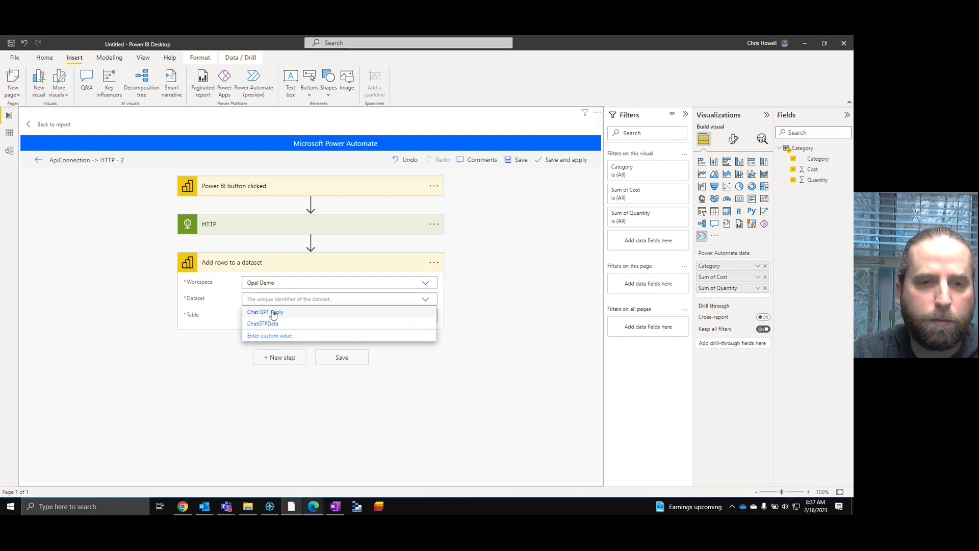
click(273, 312)
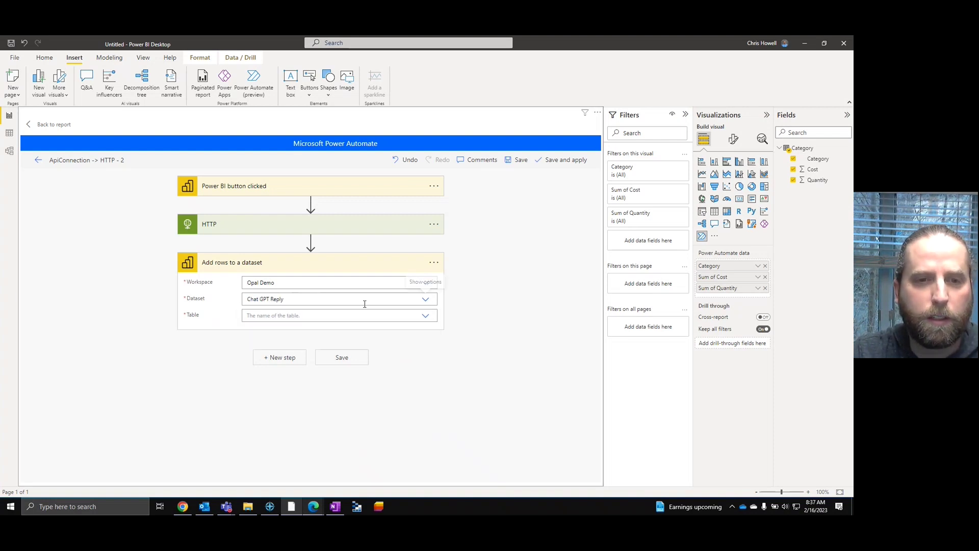
click(427, 316)
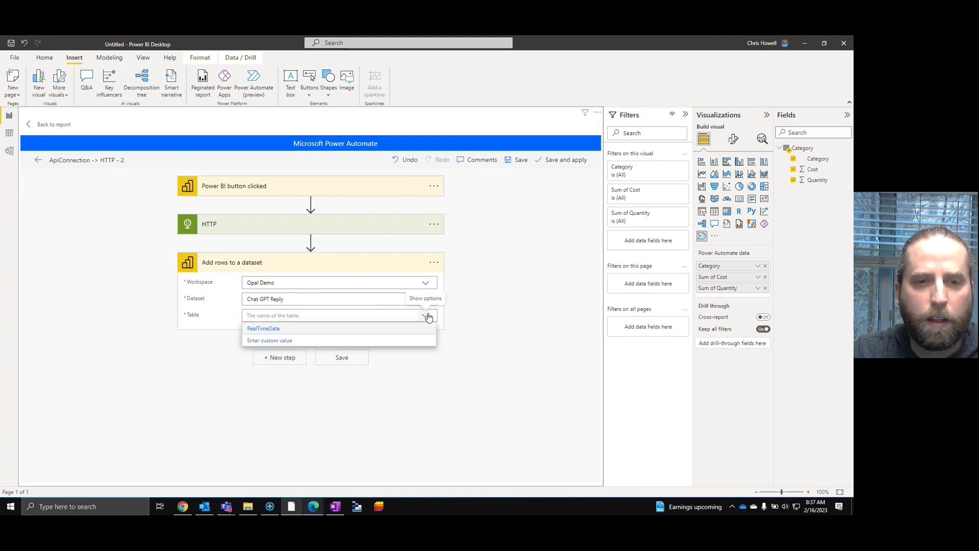
click(269, 331)
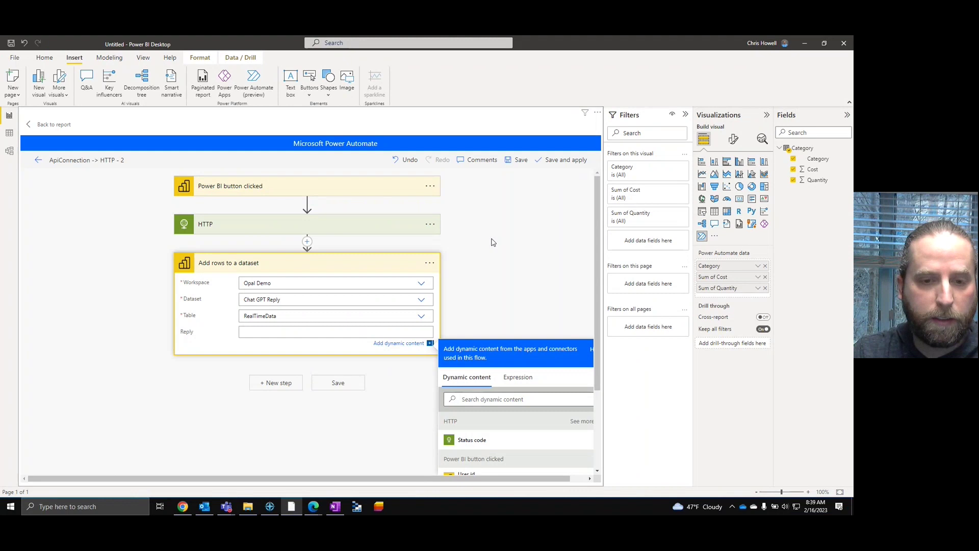
click(492, 241)
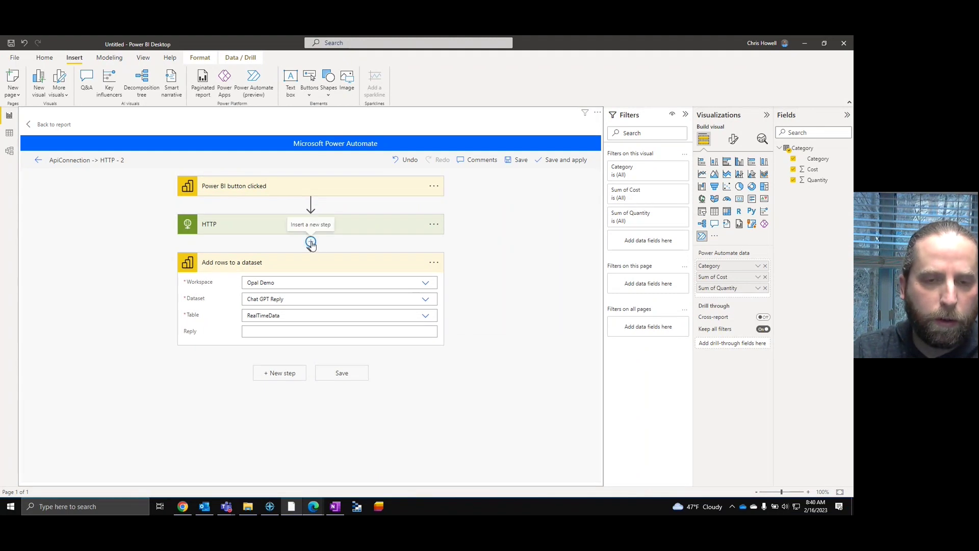
Insert a Parse JSON action between the HTTP and Add rows steps.
click(311, 243)
click(307, 254)
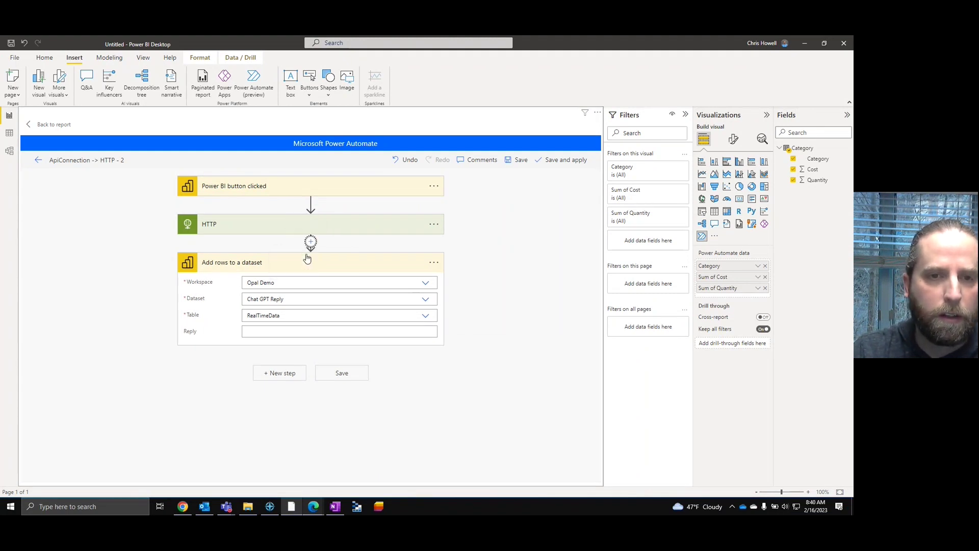
text(pa)
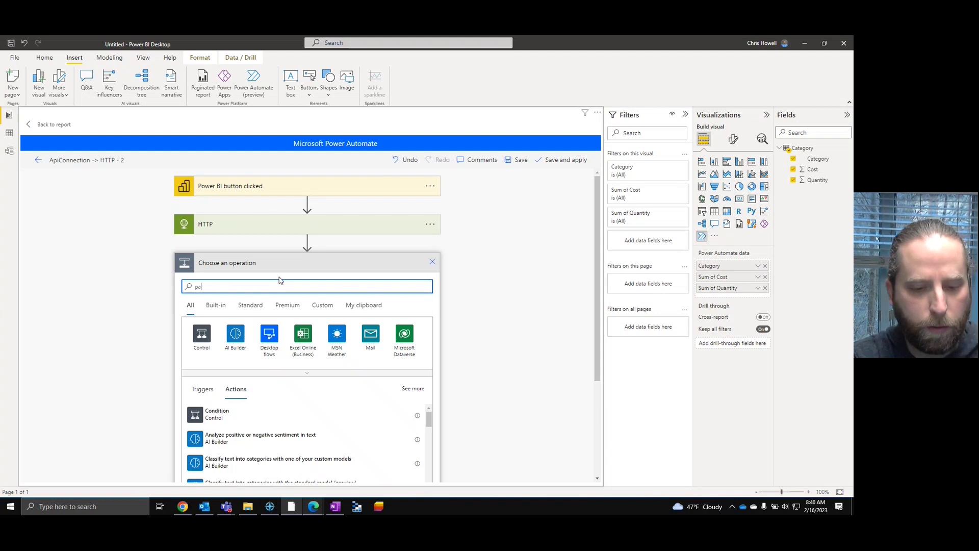
key(BackSpace)
key(BackSpace)
text(json)
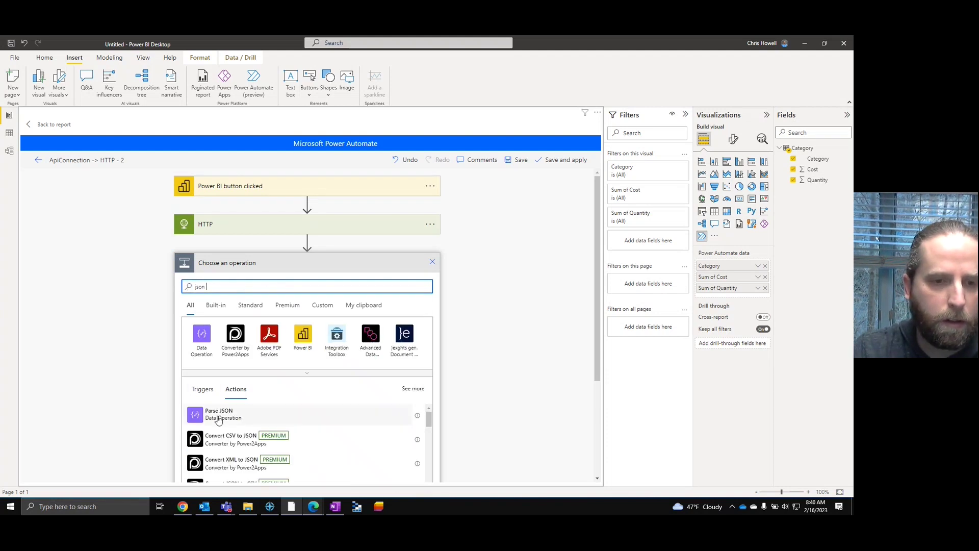
click(219, 413)
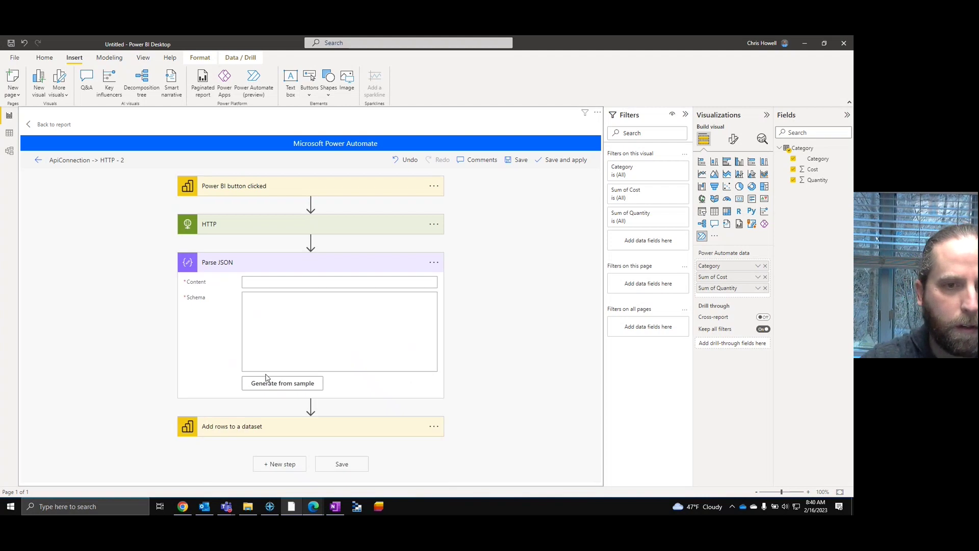
Set the Parse JSON Content to the HTTP Body.
click(331, 282)
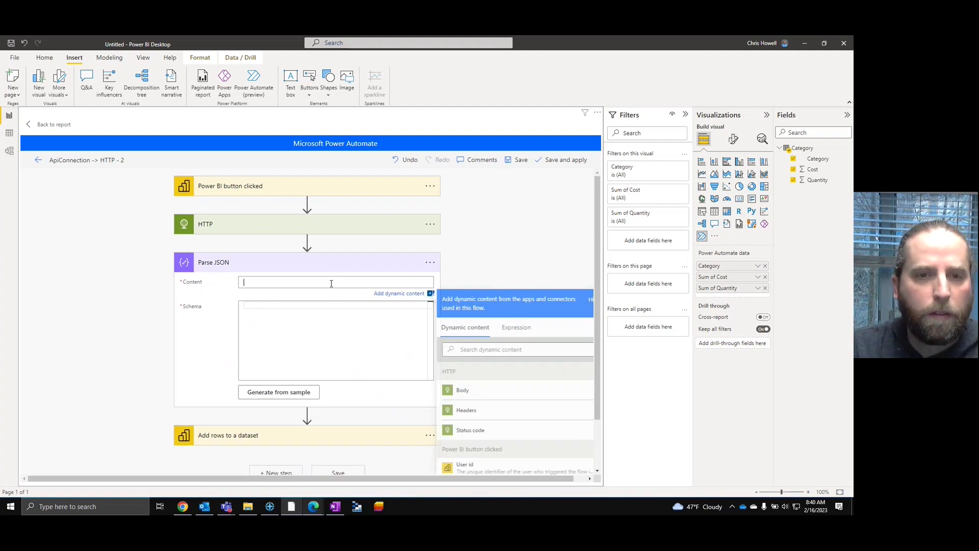
click(465, 390)
click(209, 321)
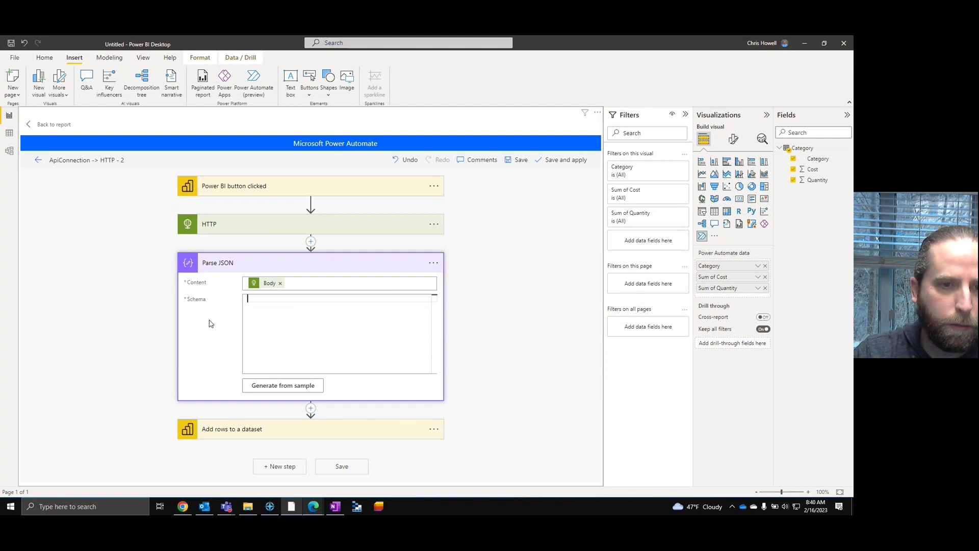
click(269, 361)
Copy the example Response JSON from the OpenAI API Reference page.
mouse_move(313, 510)
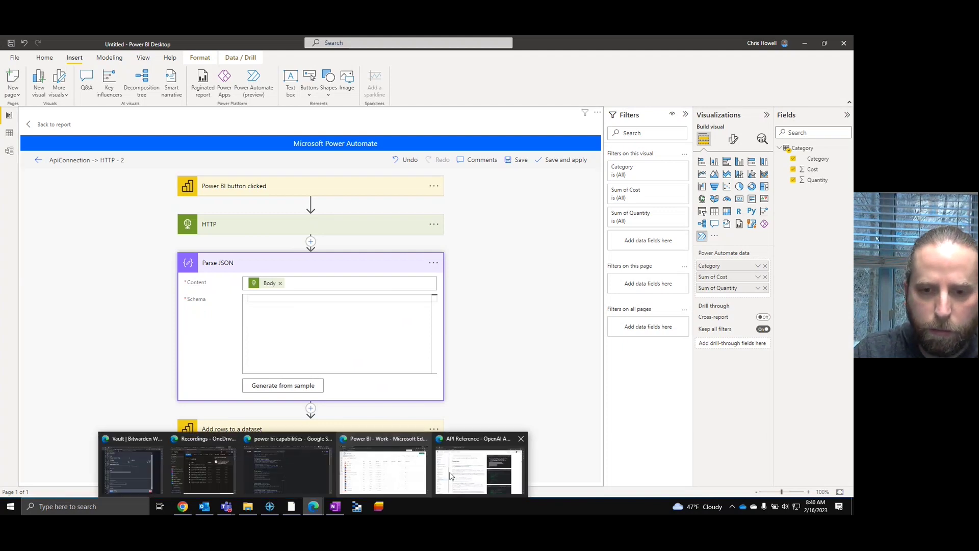
click(479, 474)
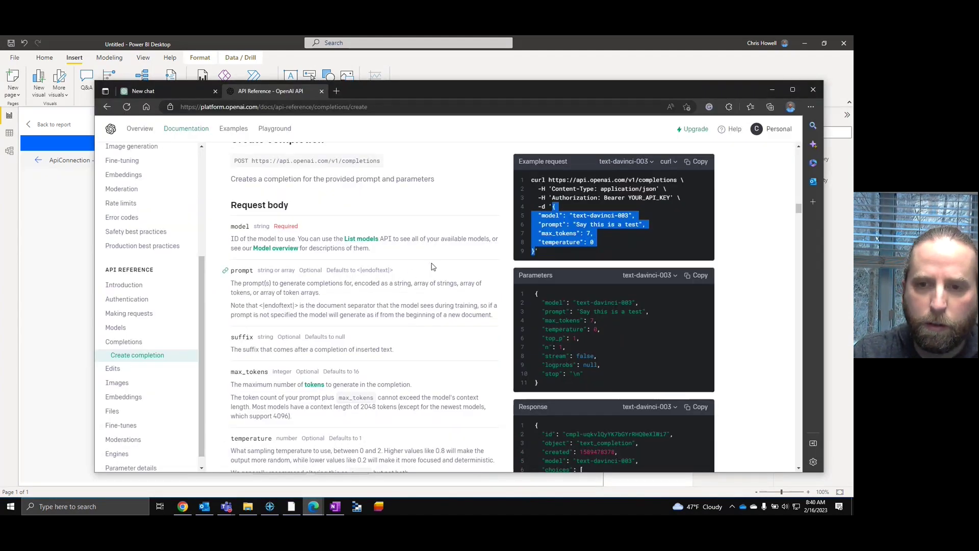
scroll(469, 262, down, 4)
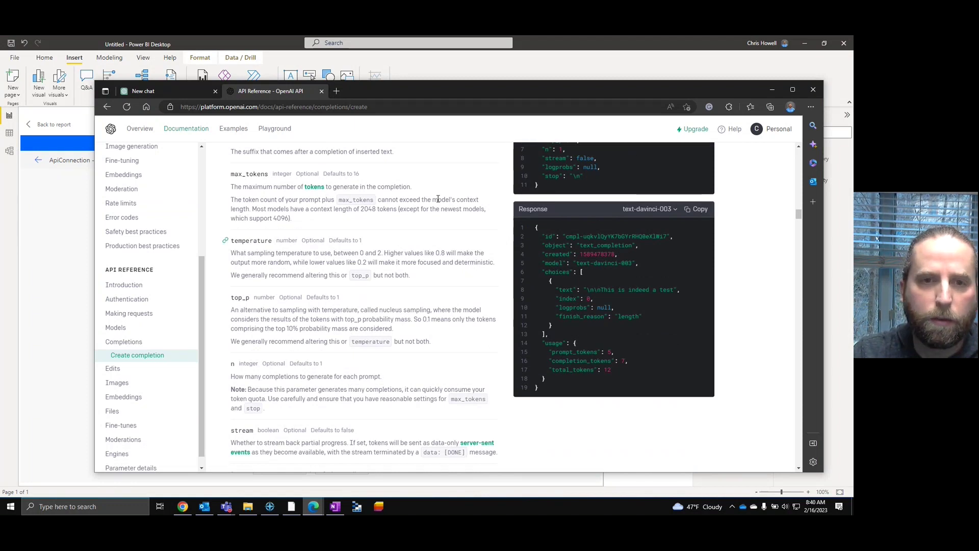
drag(548, 392, 536, 228)
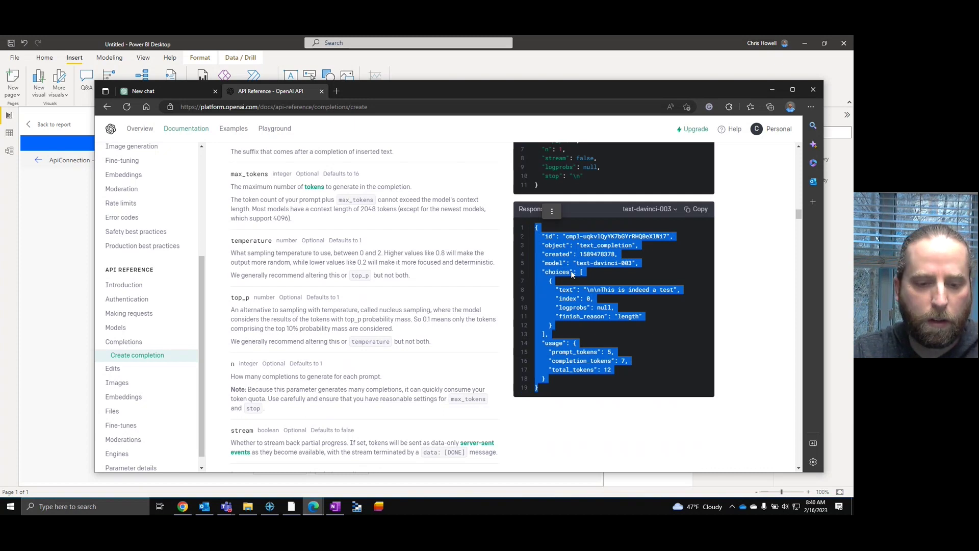
Generate the Parse JSON schema from the pasted sample response.
click(549, 62)
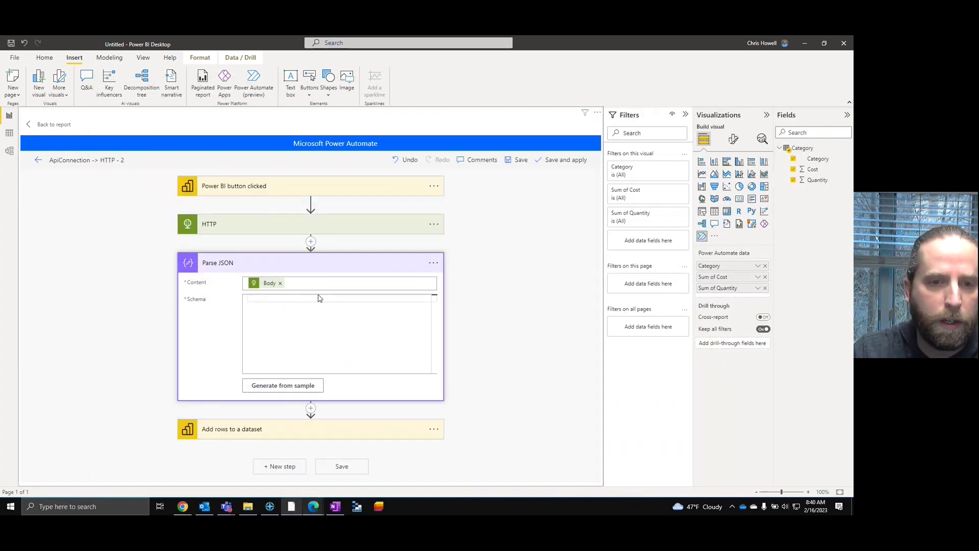
click(280, 386)
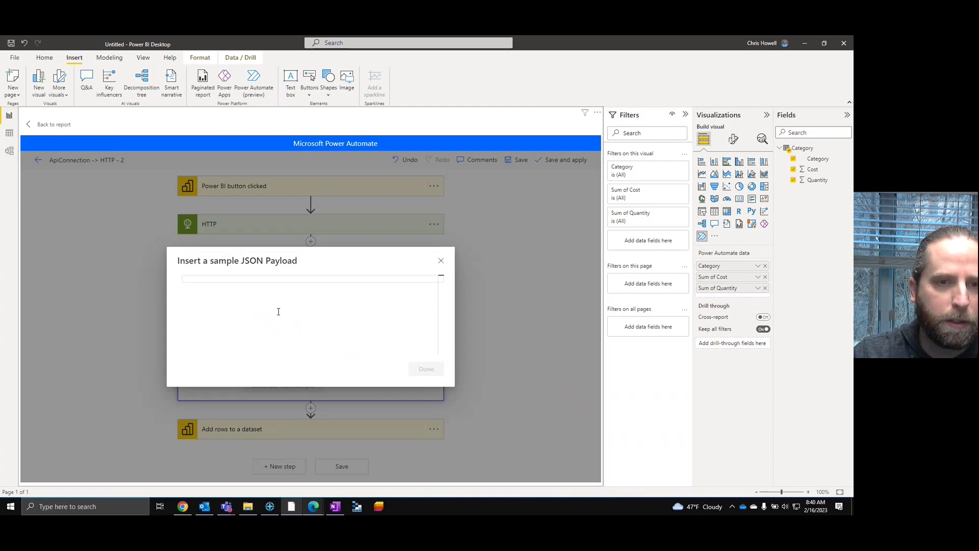
key(ctrl+v)
click(430, 379)
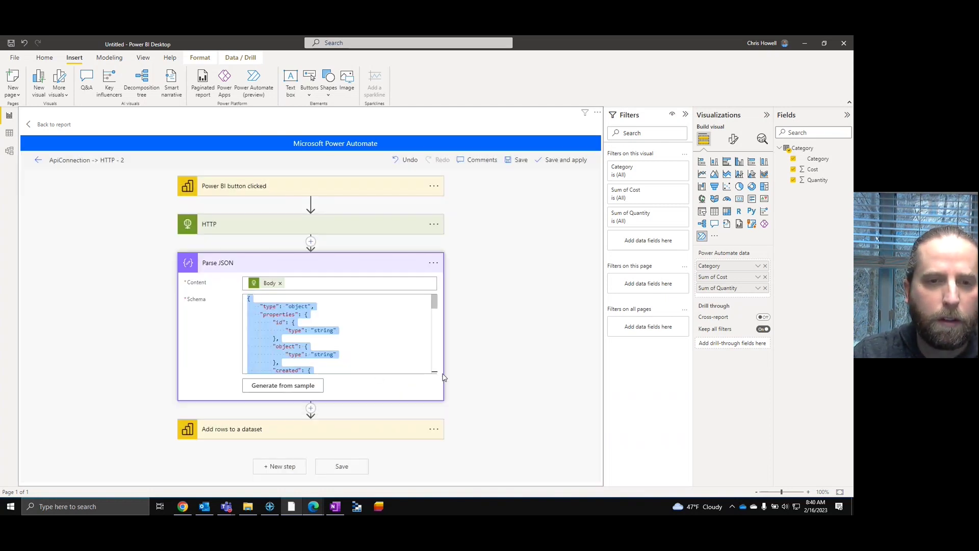
click(503, 313)
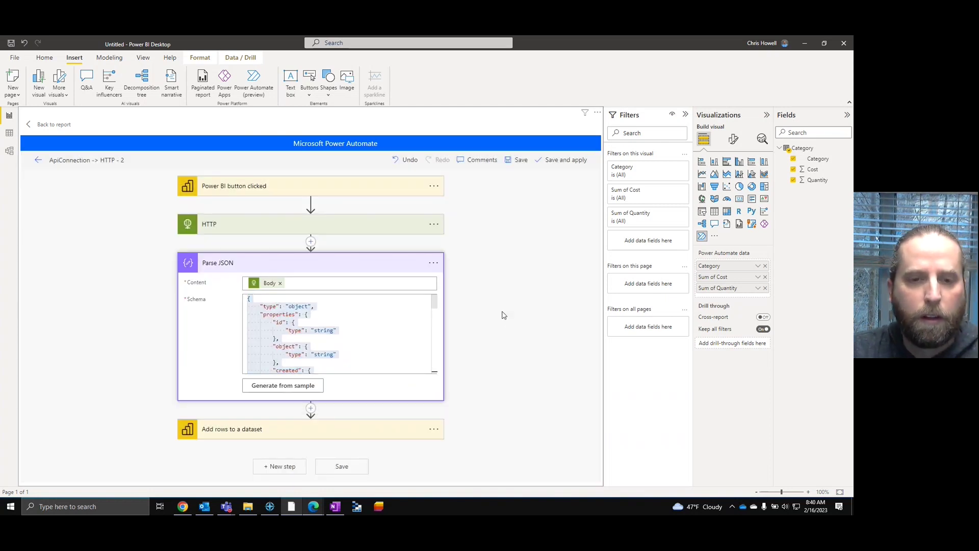
Fill the Reply field of Add rows with the OpenAI response text.
click(378, 427)
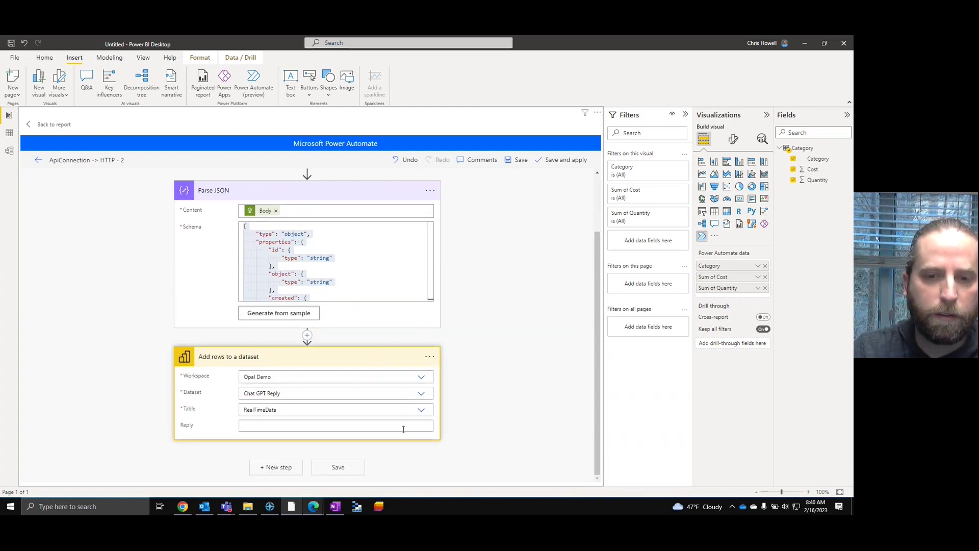
click(391, 426)
scroll(504, 382, down, 3)
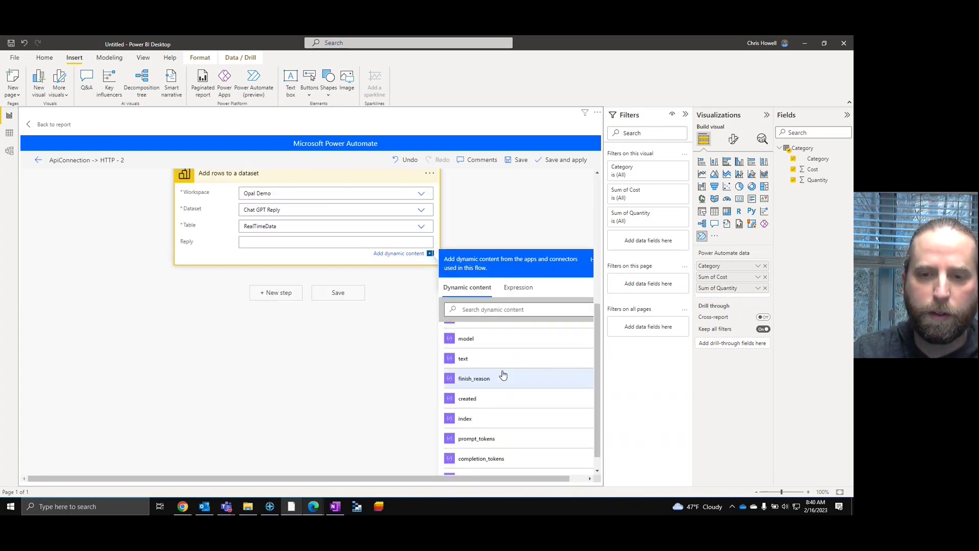
scroll(505, 396, up, 3)
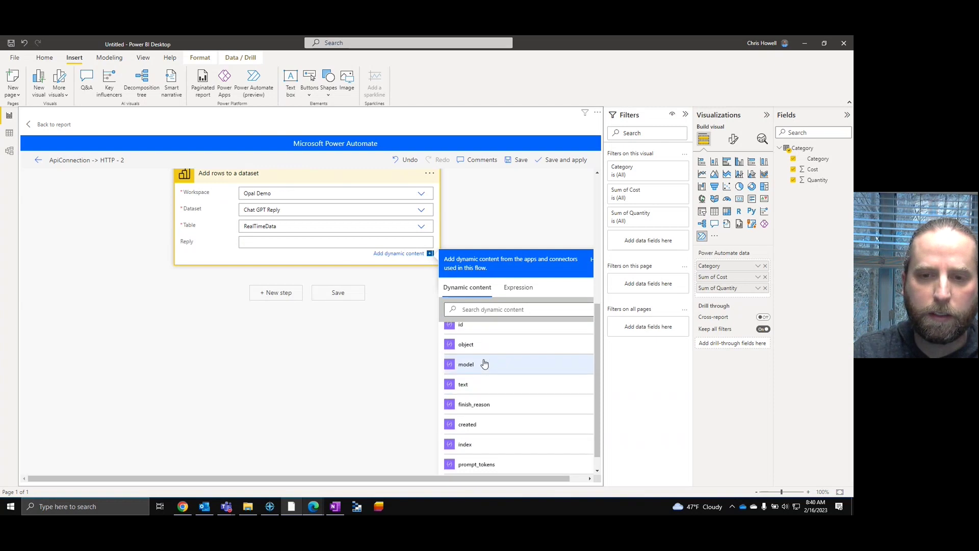
click(465, 386)
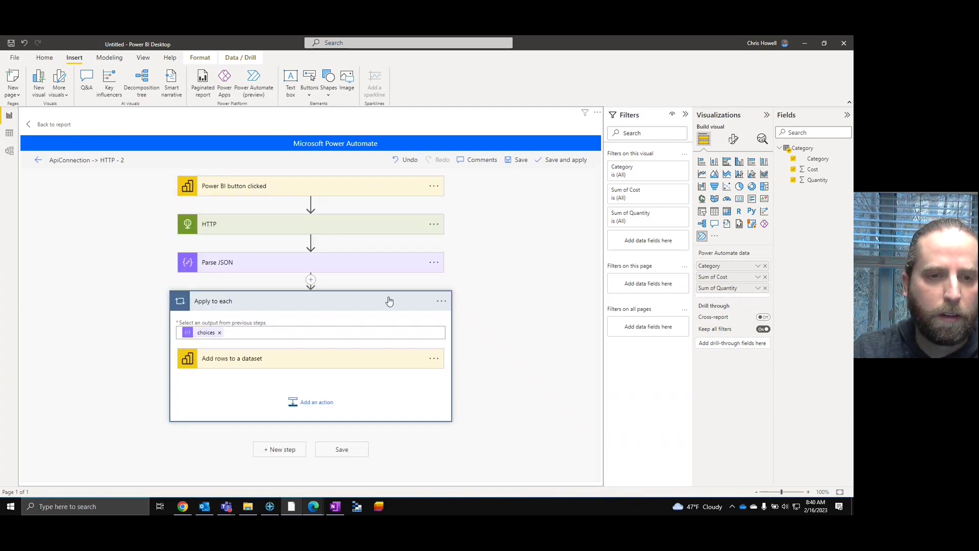
Save the flow and apply it to the button.
click(516, 162)
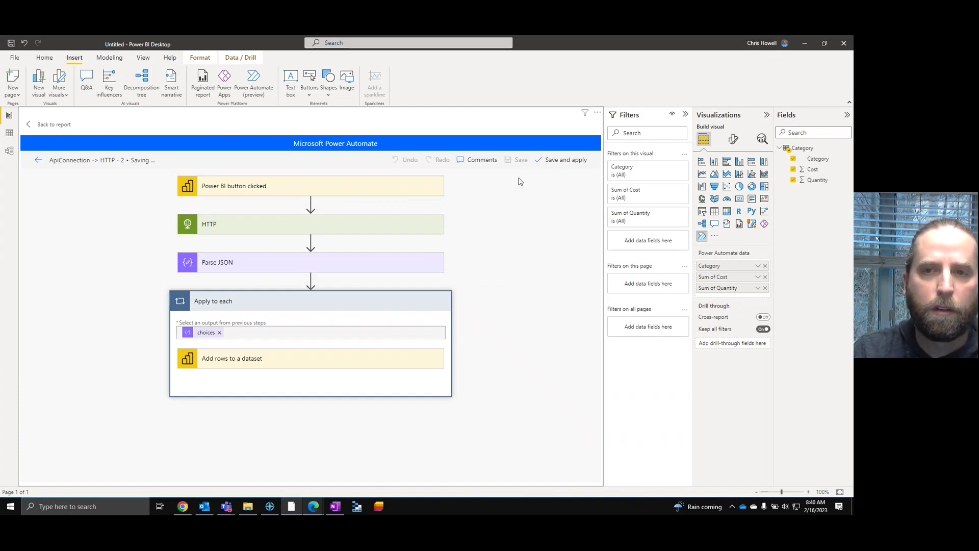
click(558, 161)
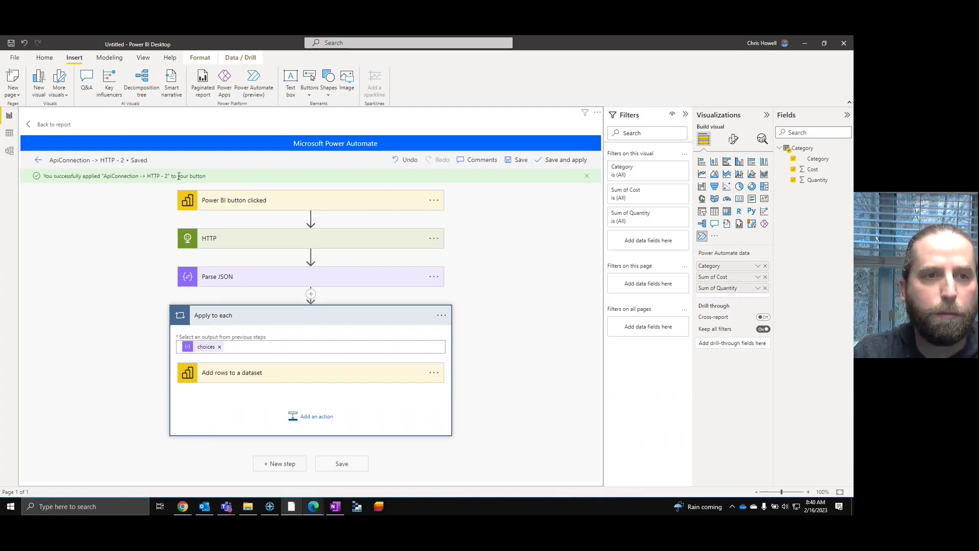
click(85, 159)
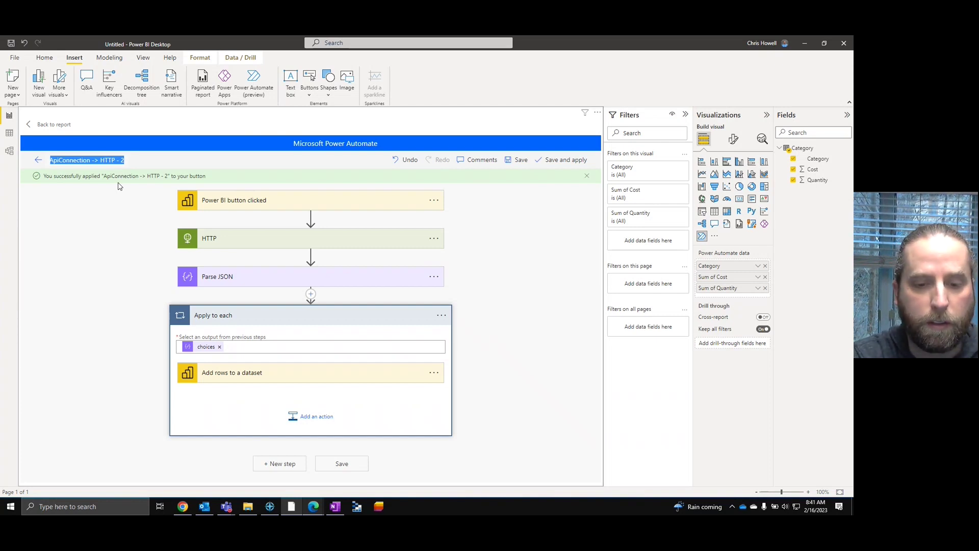
Rename the flow 'Power Automate - Chat GPT Reply', then save and apply it.
text(Power Automate - Chat GPT R)
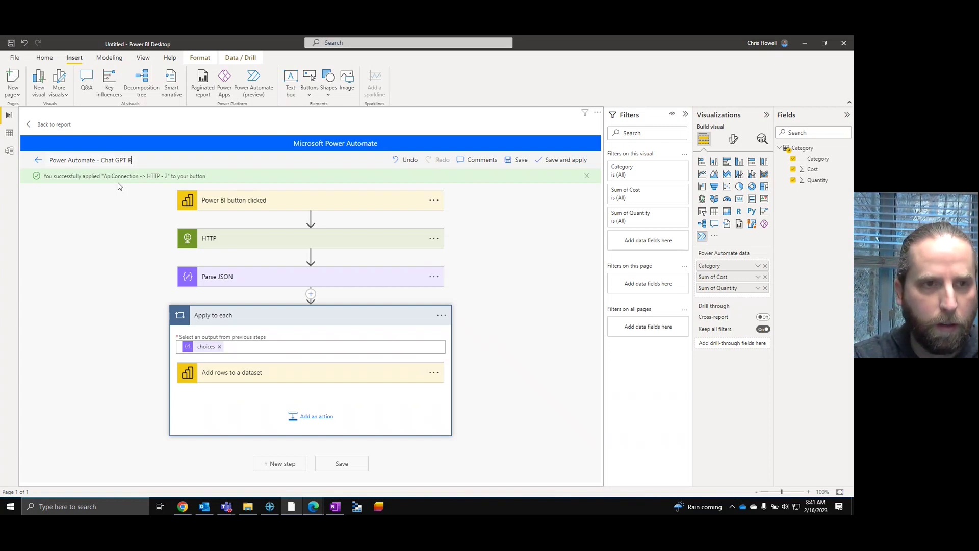
key(BackSpace)
key(BackSpace)
key(BackSpace)
text(ply)
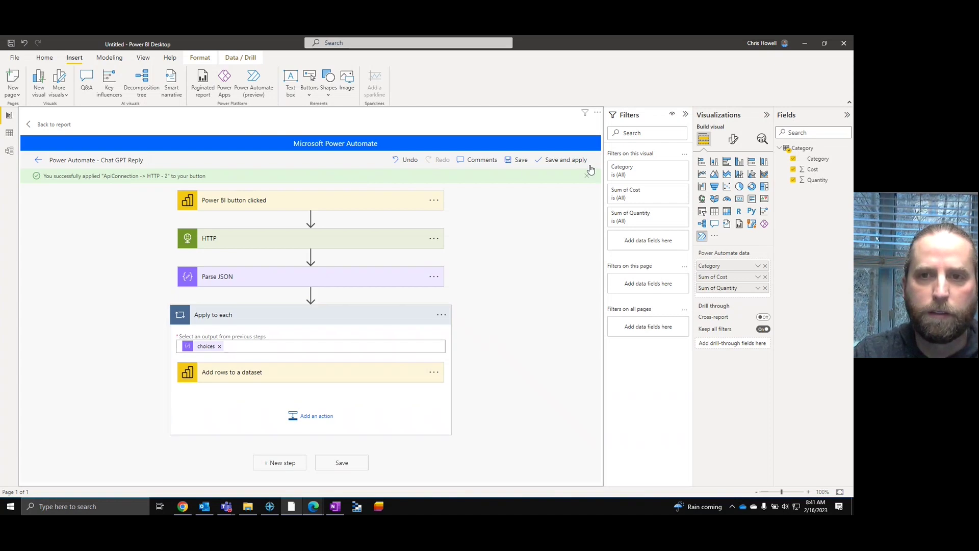
click(514, 164)
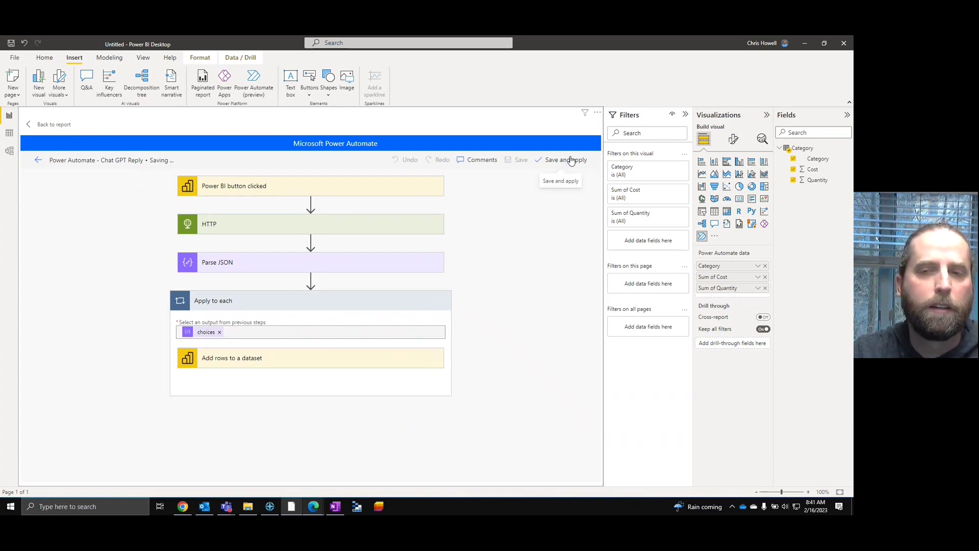
click(565, 161)
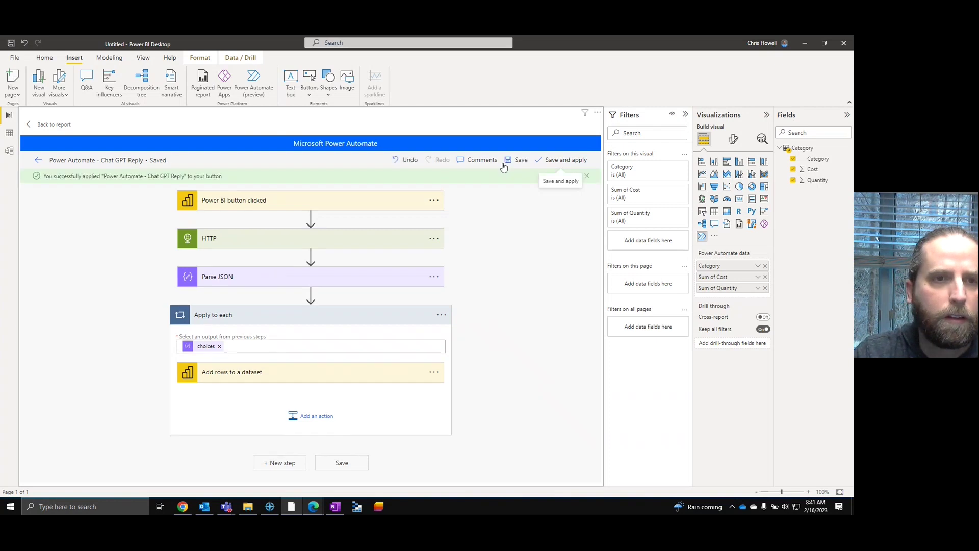
Back on the report, shrink the Run flow button to a top banner and list common data sources.
click(44, 125)
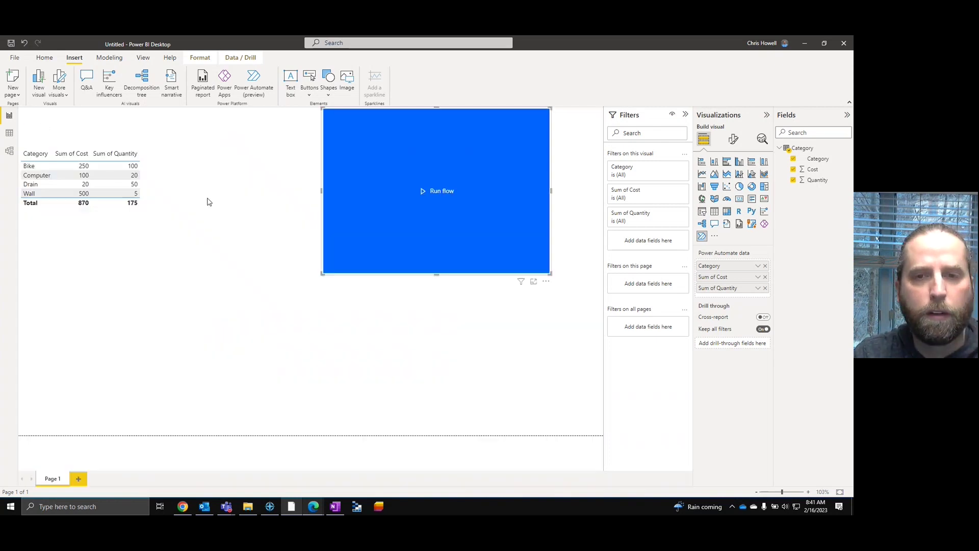
drag(323, 275, 386, 170)
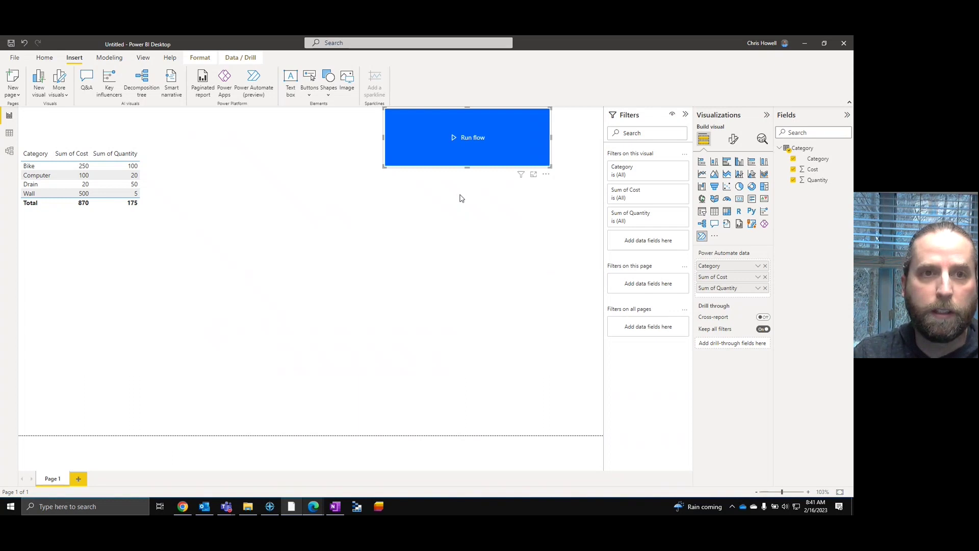
click(453, 208)
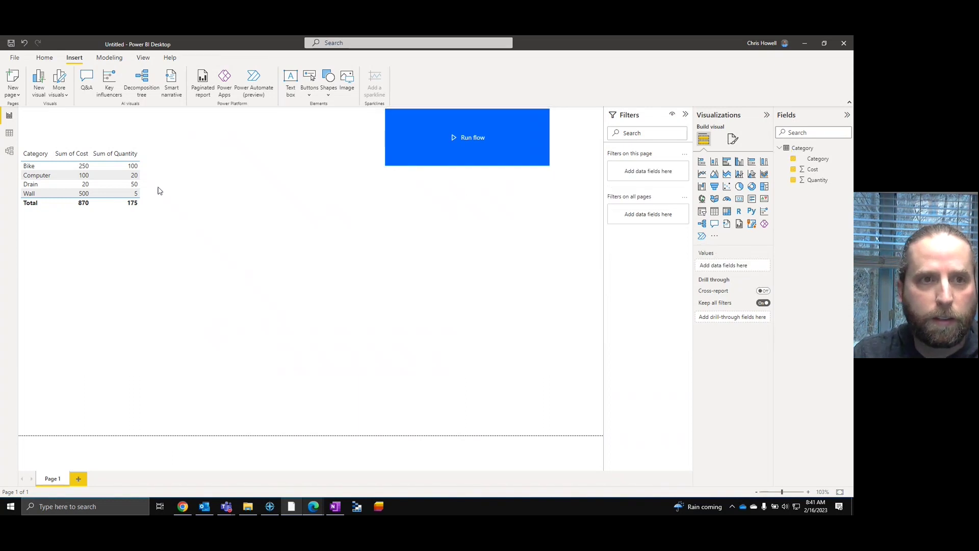
click(44, 58)
click(84, 87)
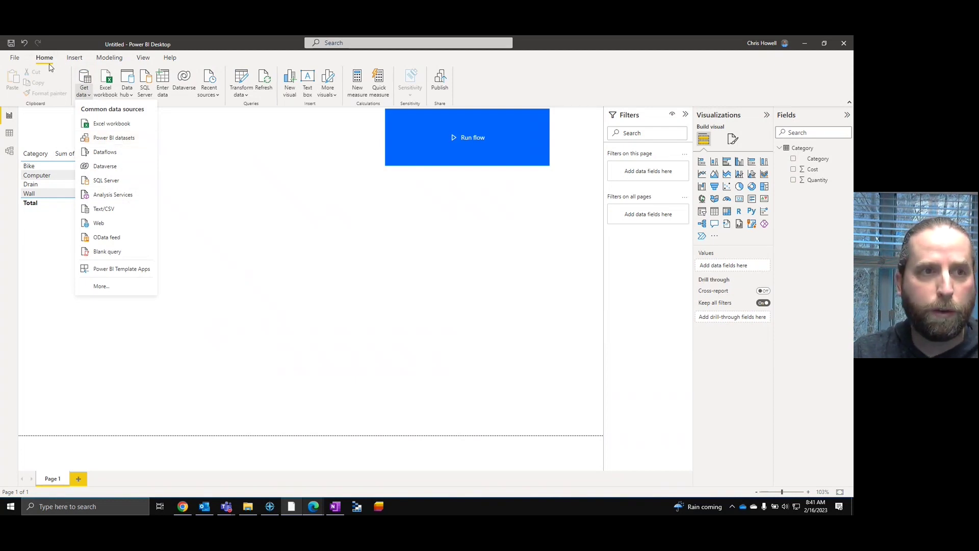
Enable the 'DirectQuery for PBI datasets and AS' preview feature, then open Power BI datasets in the Data hub.
click(15, 57)
click(49, 199)
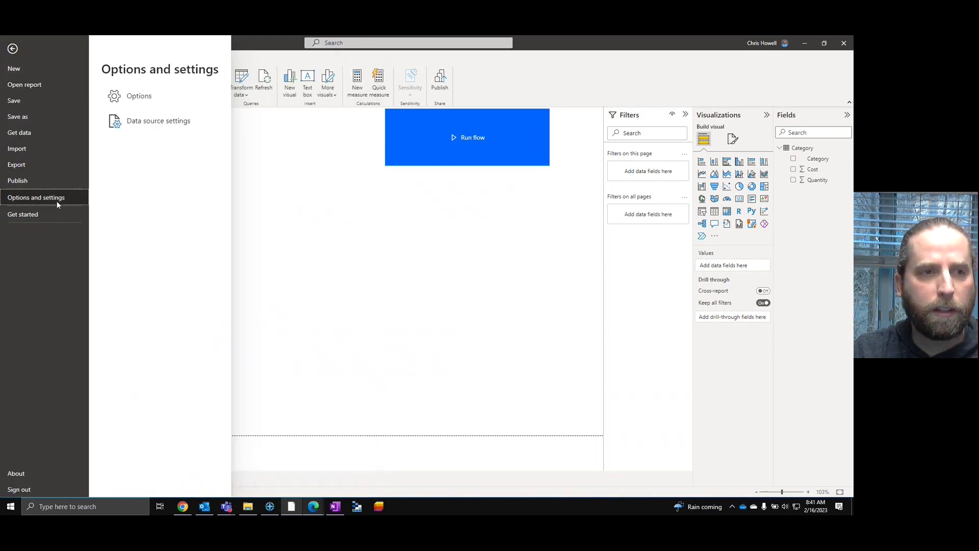
key(Escape)
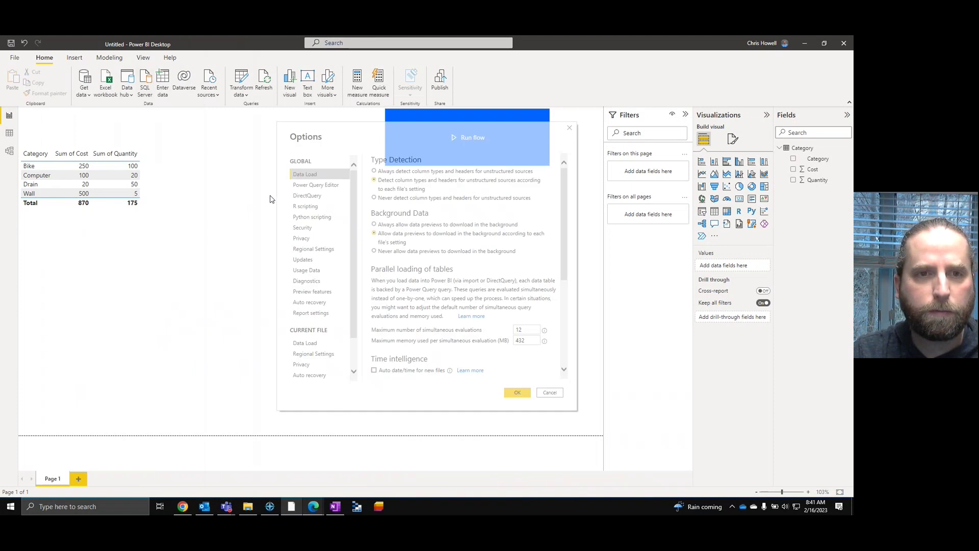
click(318, 291)
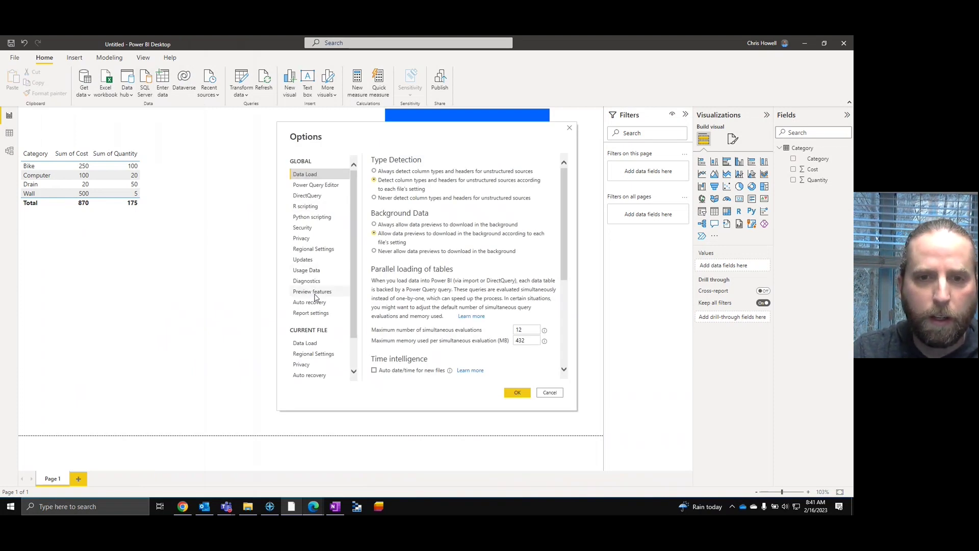
click(375, 238)
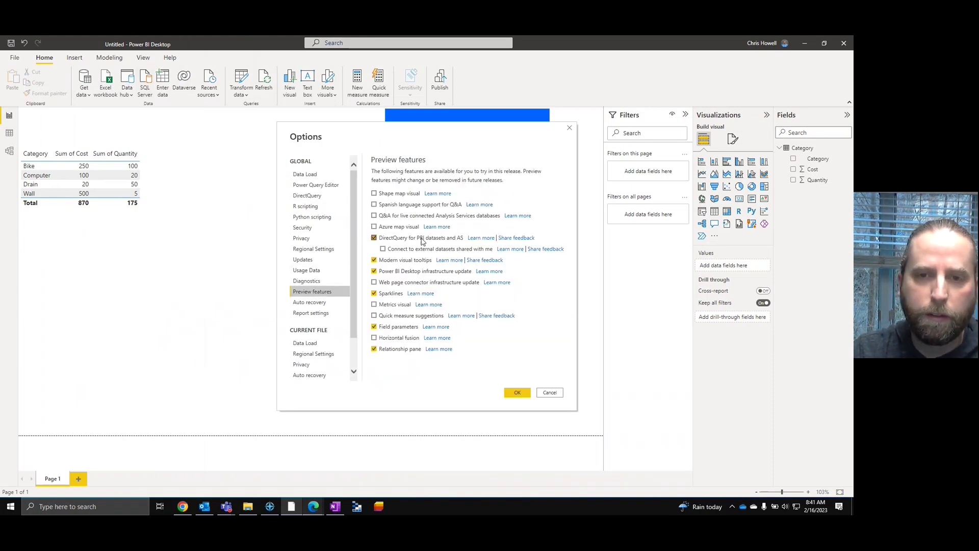
click(517, 394)
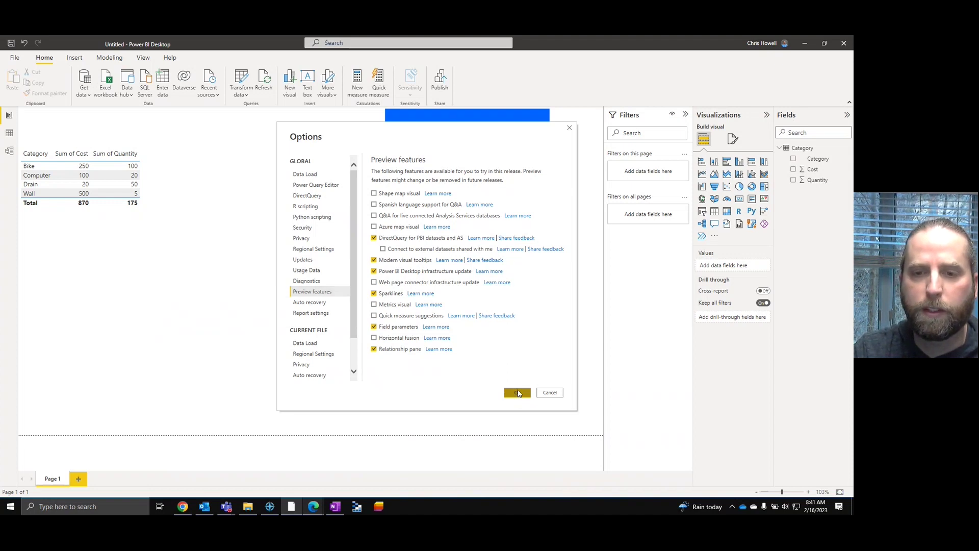
click(91, 97)
click(116, 140)
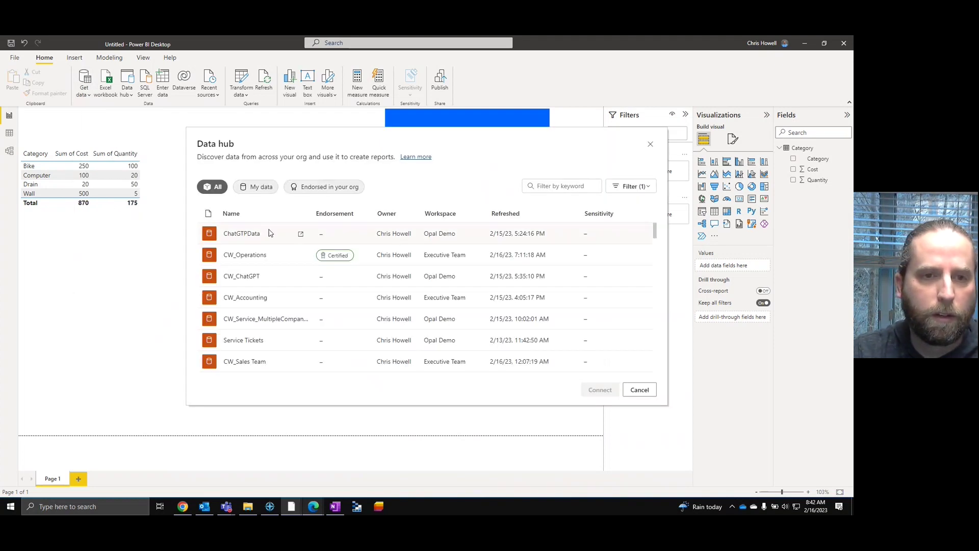
Filter by 'Chat' and connect to the Chat GPT Reply dataset's RealTimeData table, accepting the security warning.
click(569, 185)
text(Chat)
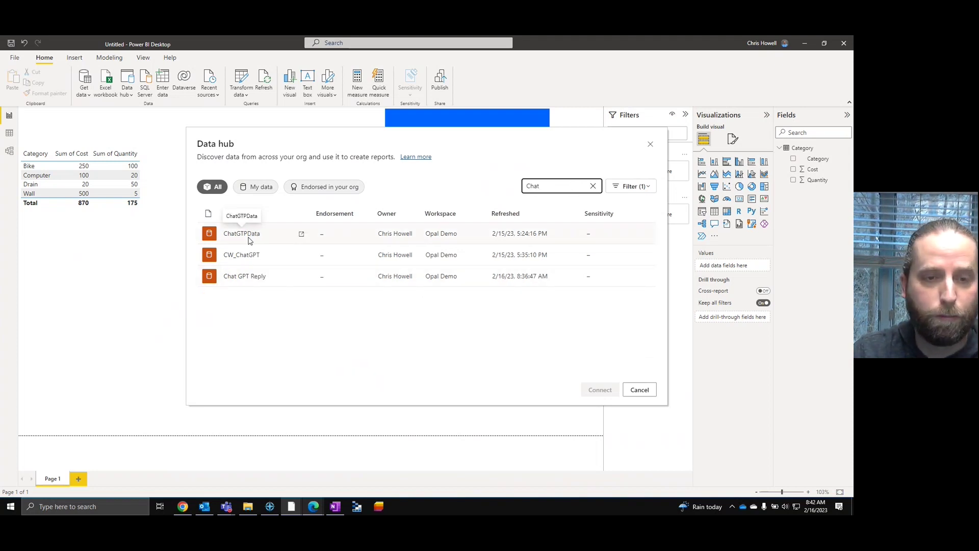
click(228, 279)
click(600, 389)
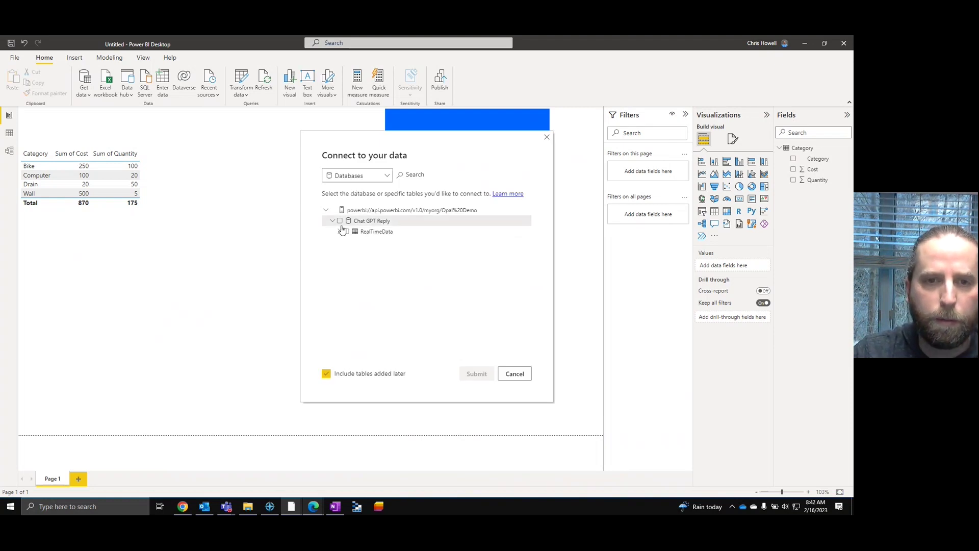
click(347, 232)
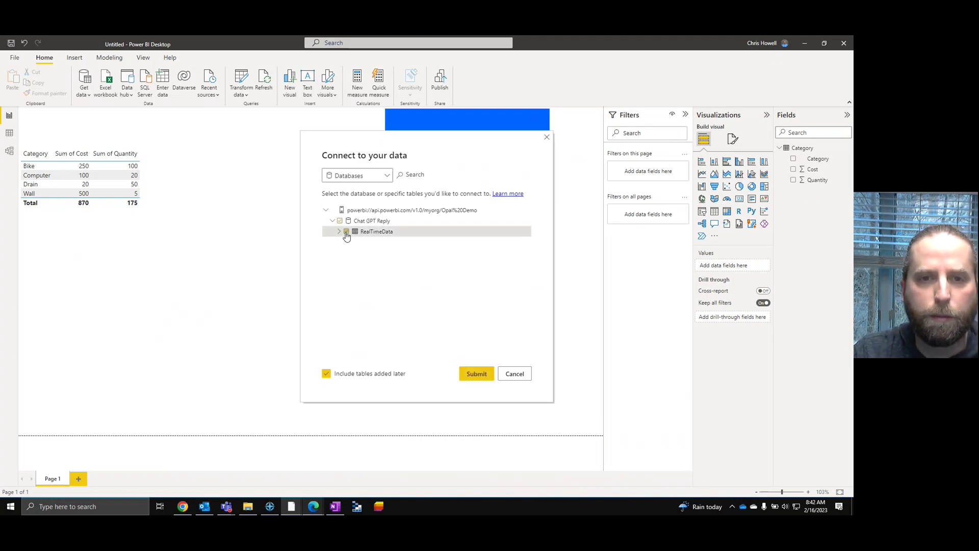
click(480, 374)
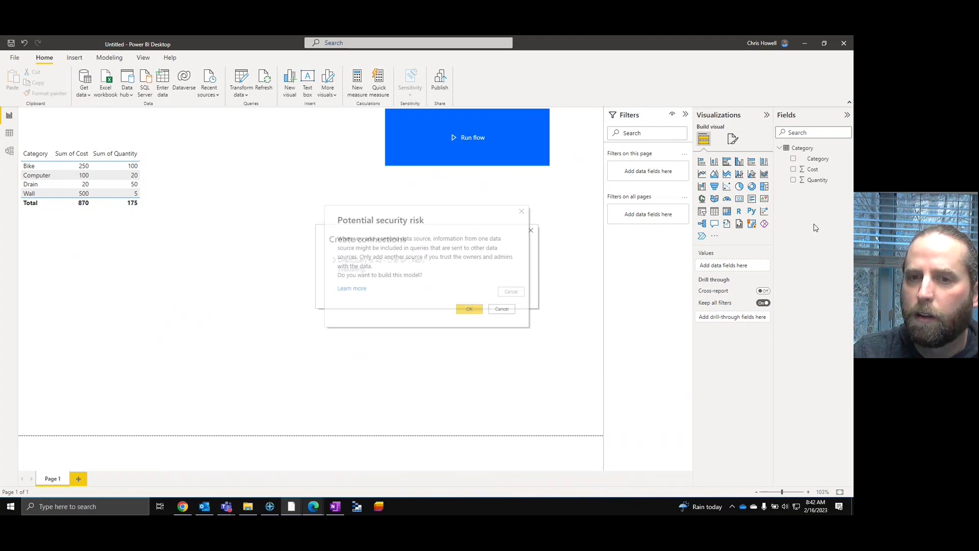
click(469, 309)
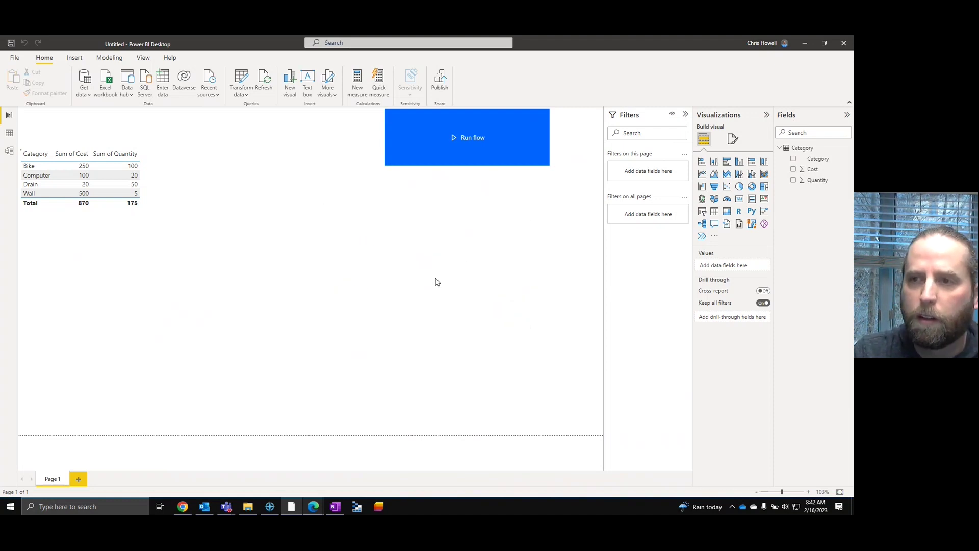
Add the RealTimeData Reply field as a table visual sized to fill the page's lower right.
click(780, 190)
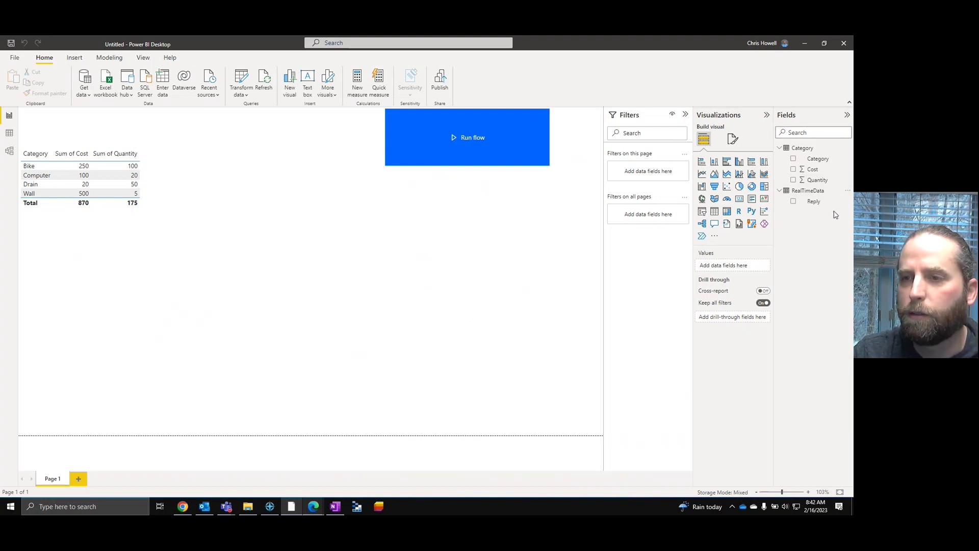
click(793, 201)
drag(158, 325, 362, 394)
drag(233, 256, 507, 319)
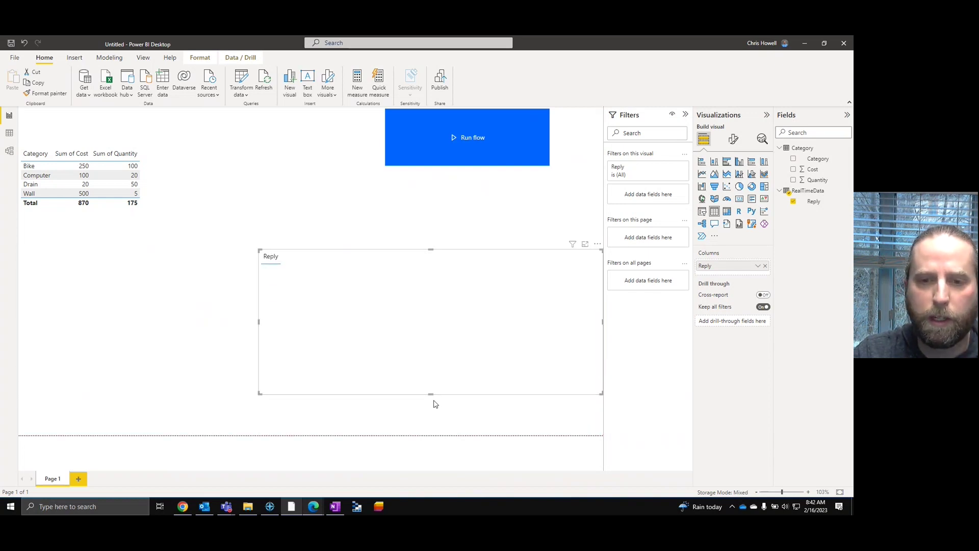
drag(431, 394, 447, 448)
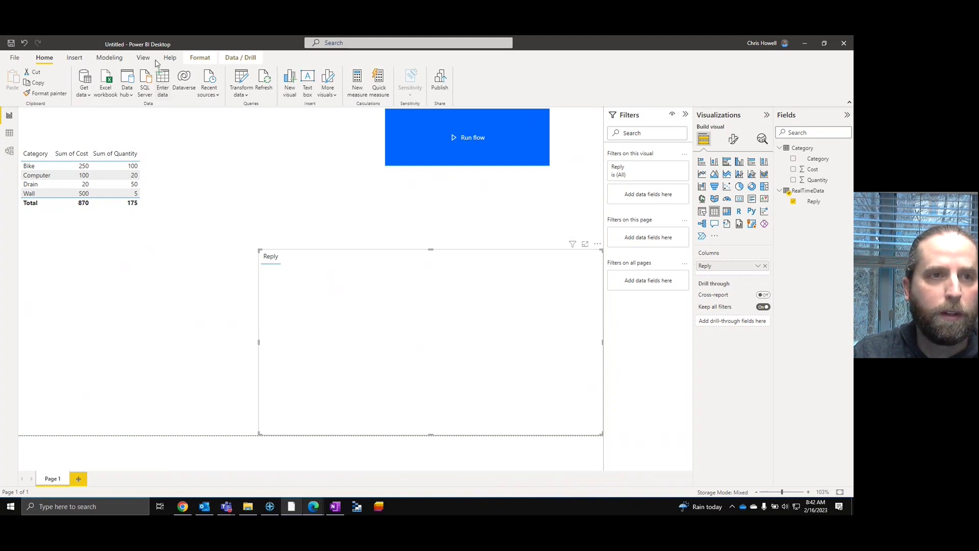
Save the report as 'ChatGPT Test v2'.
click(11, 44)
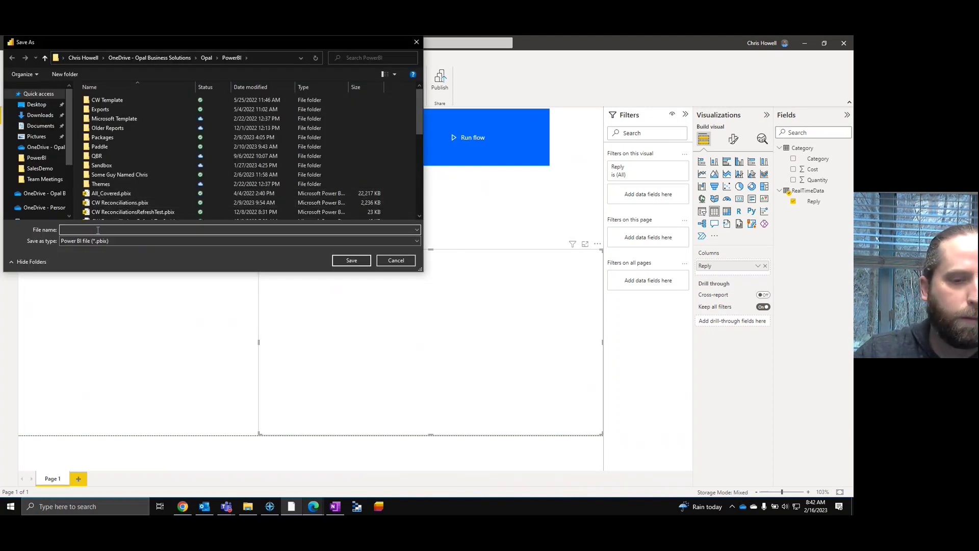
text(Chat)
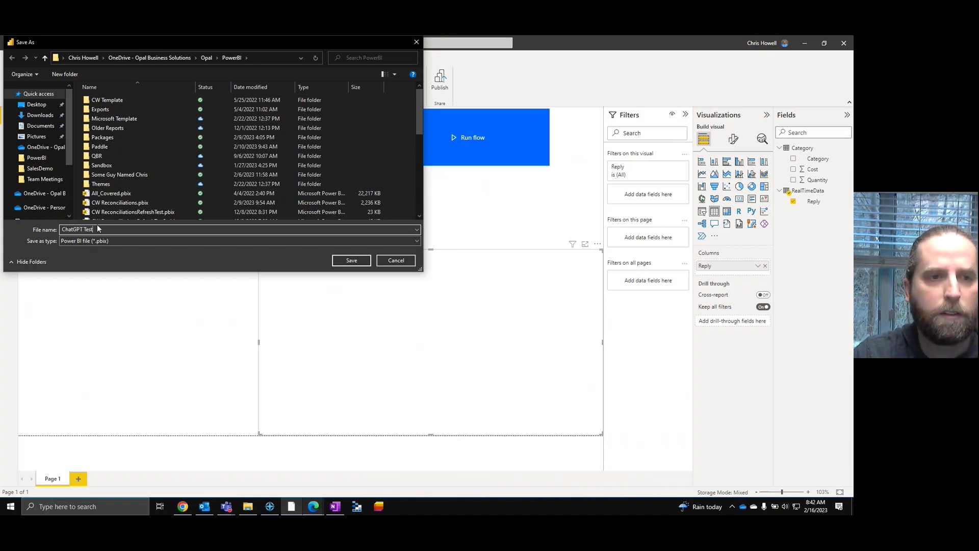
text(GPT Test)
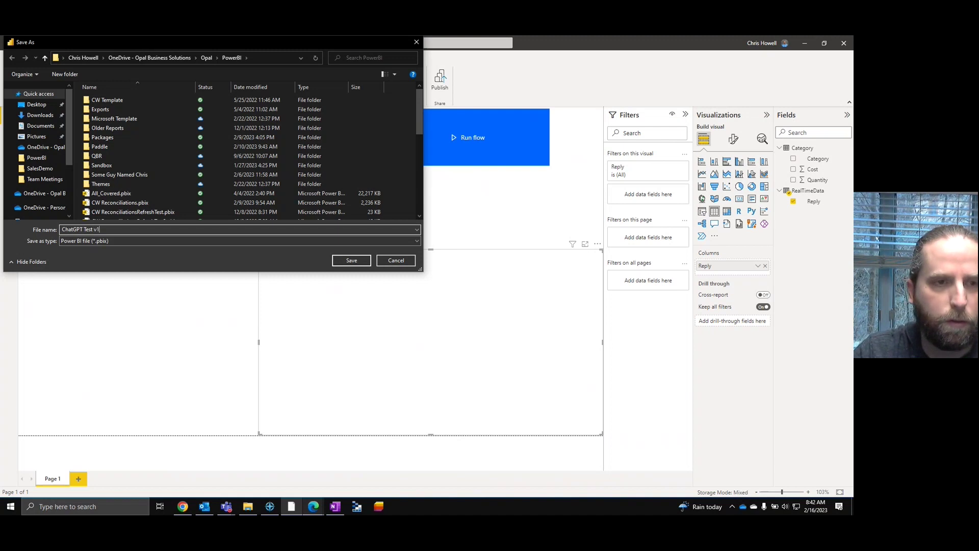
text( v1)
key(BackSpace)
text(2)
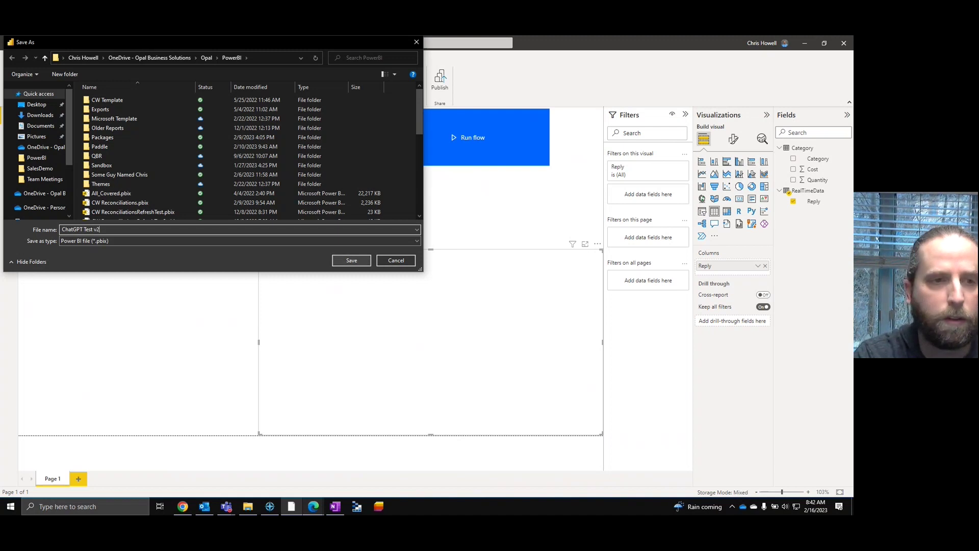
click(352, 262)
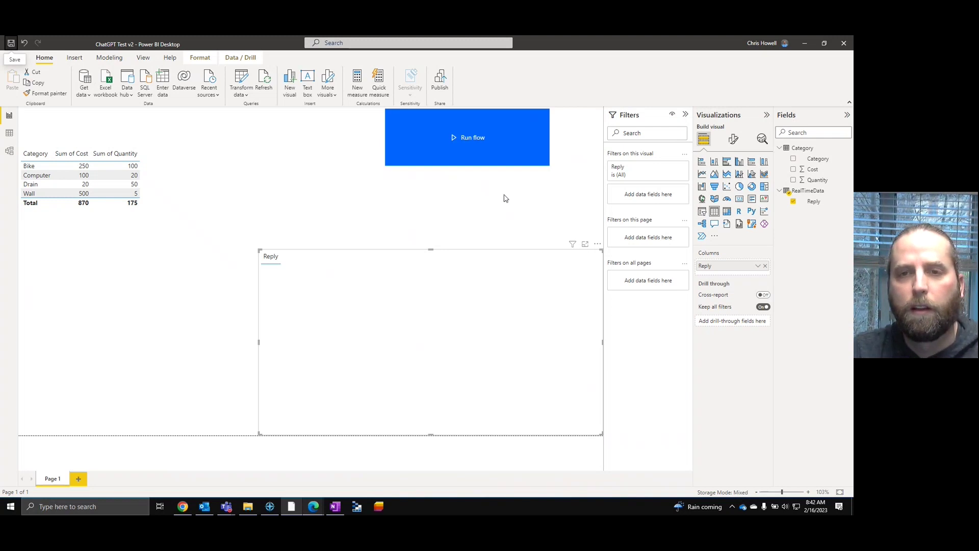
Trigger the Run flow button, then bring the OpenAI API Reference browser window to the front.
ctrl+click(471, 138)
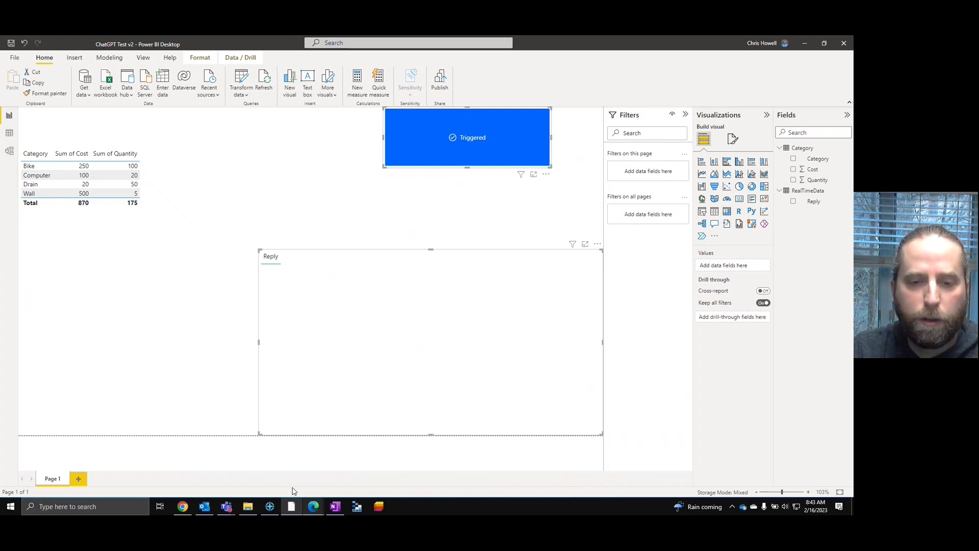
mouse_move(313, 506)
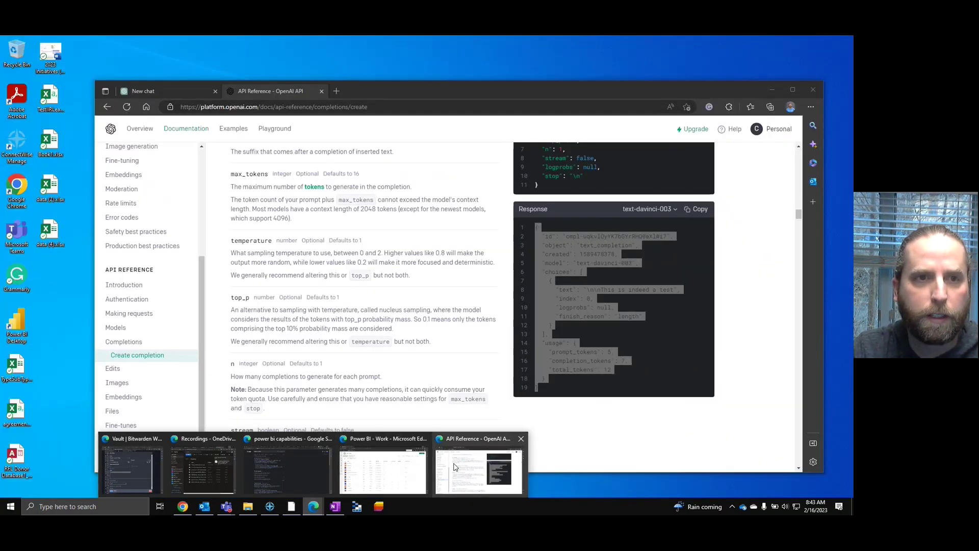
click(455, 467)
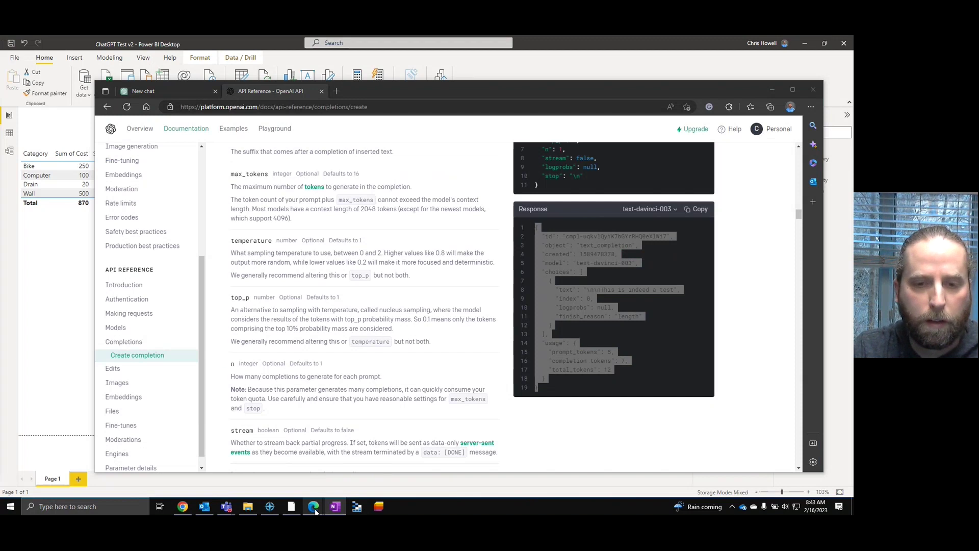
Go to make.powerautomate.com in a new tab of the Power BI service browser window.
mouse_move(315, 510)
click(306, 477)
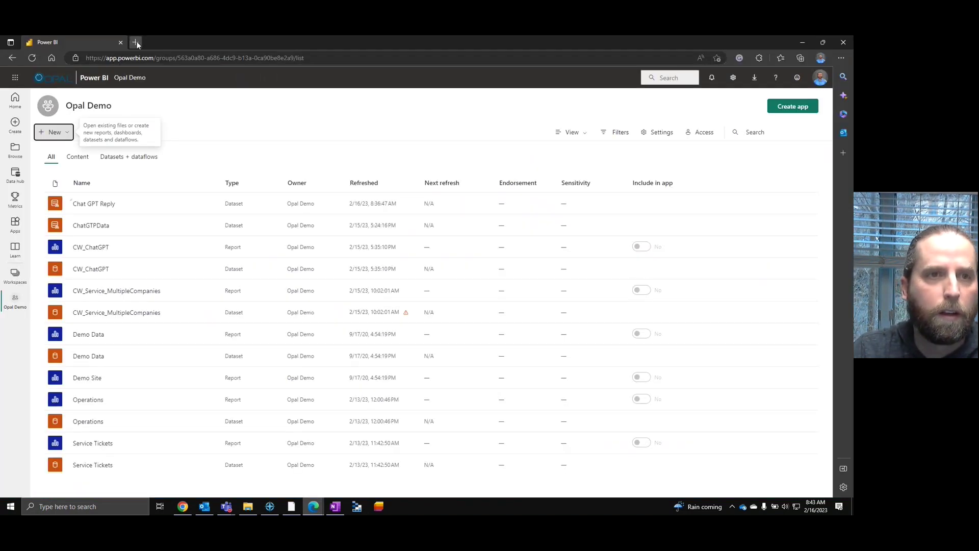
click(136, 41)
text(make)
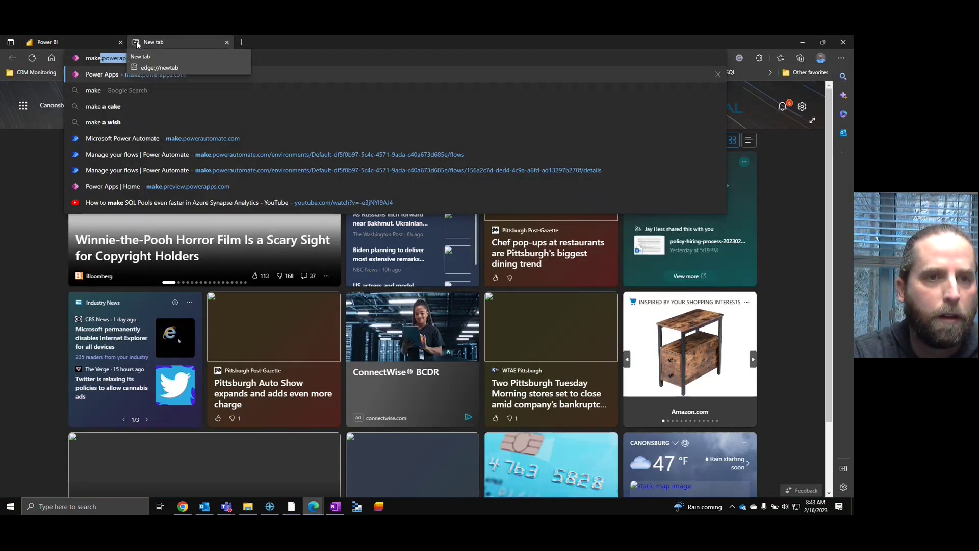
key(Down)
key(Down)
key(Down)
key(Down)
key(Return)
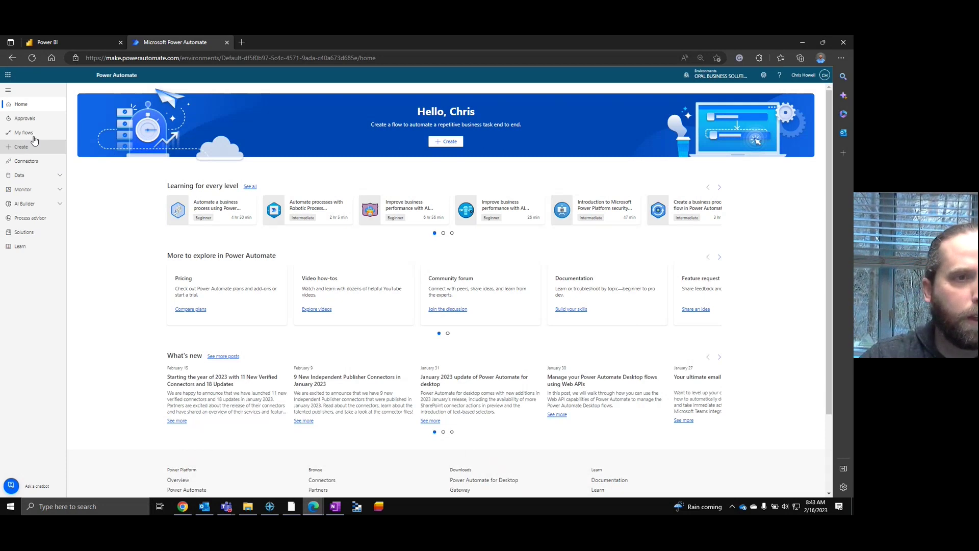
View the Chat GPT Reply flow's details under My flows, then minimize the browser.
click(23, 133)
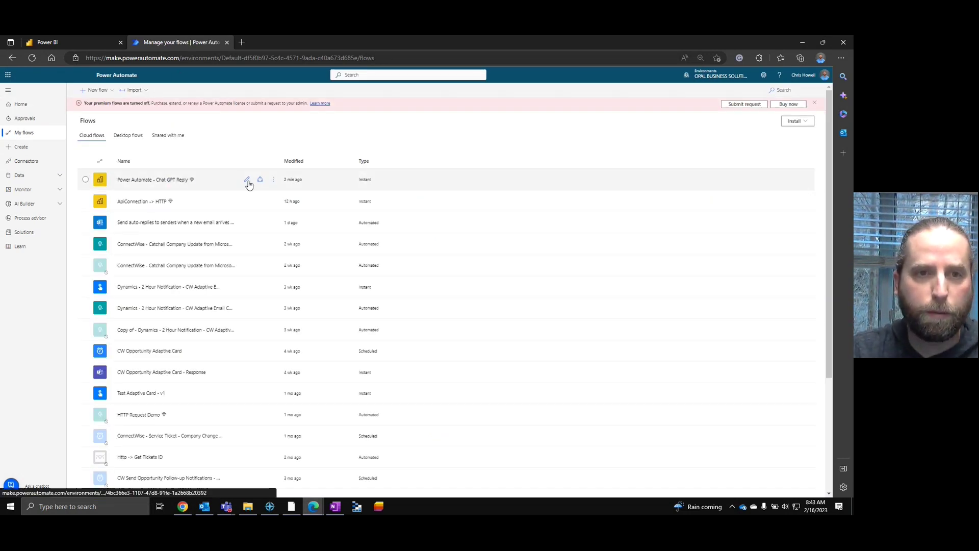
click(137, 182)
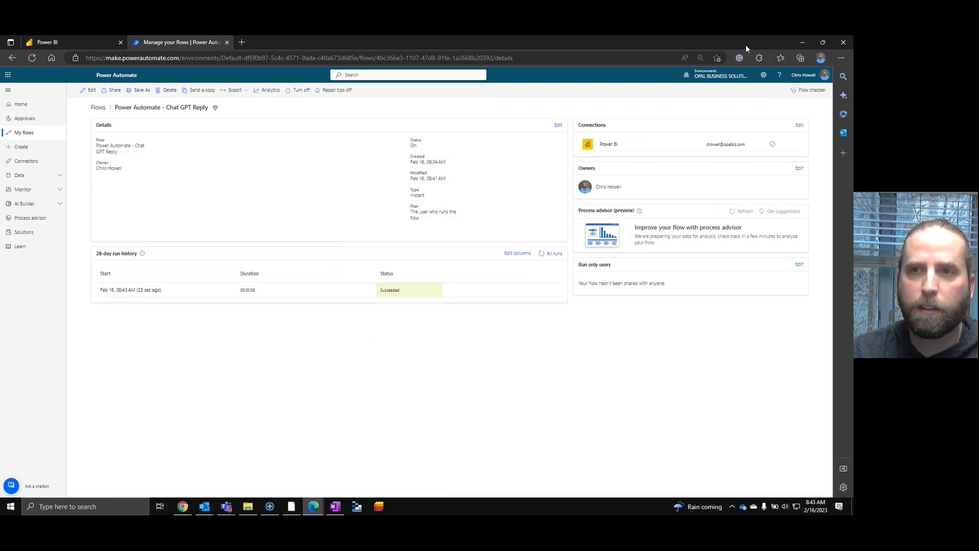
click(797, 42)
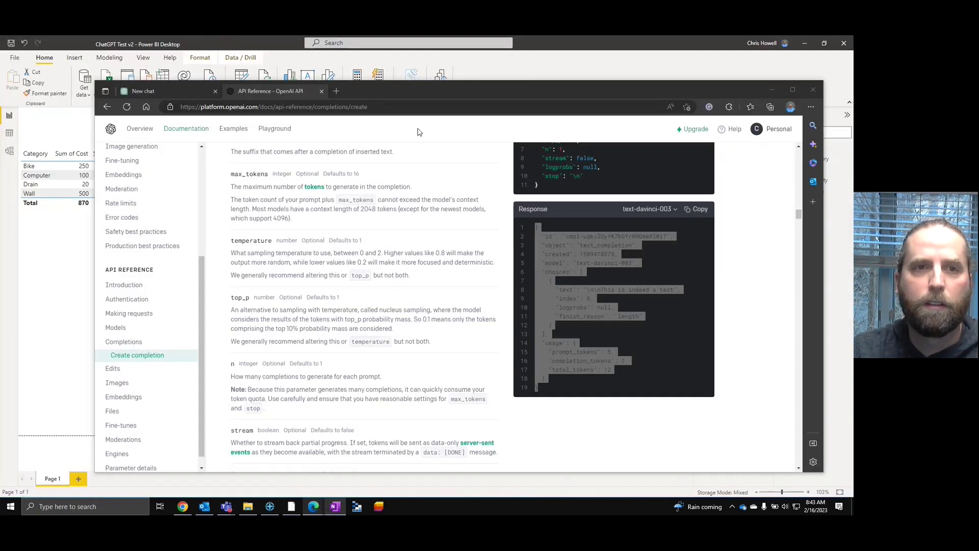
Back in Power BI Desktop, refresh to load ChatGPT's reply, then open the Run flow visual's More options.
click(601, 101)
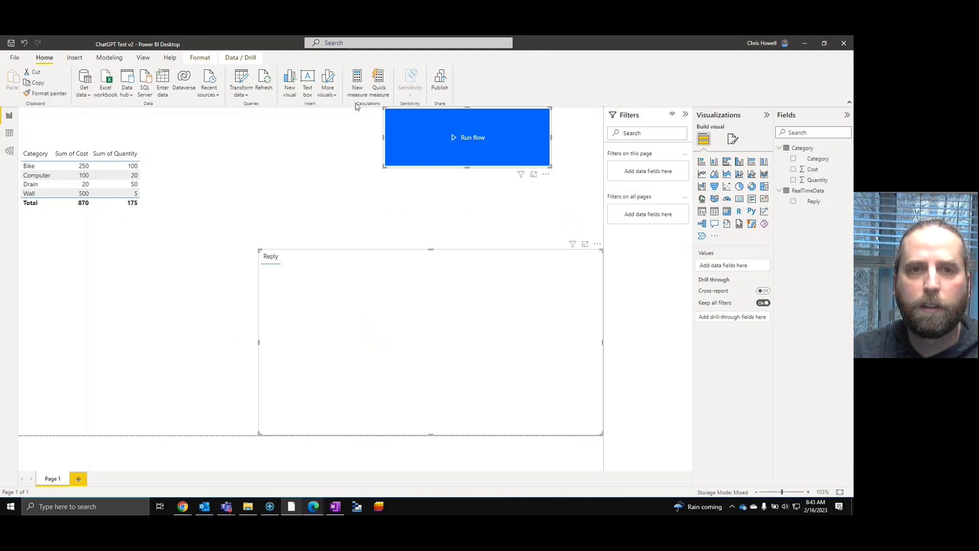
click(265, 82)
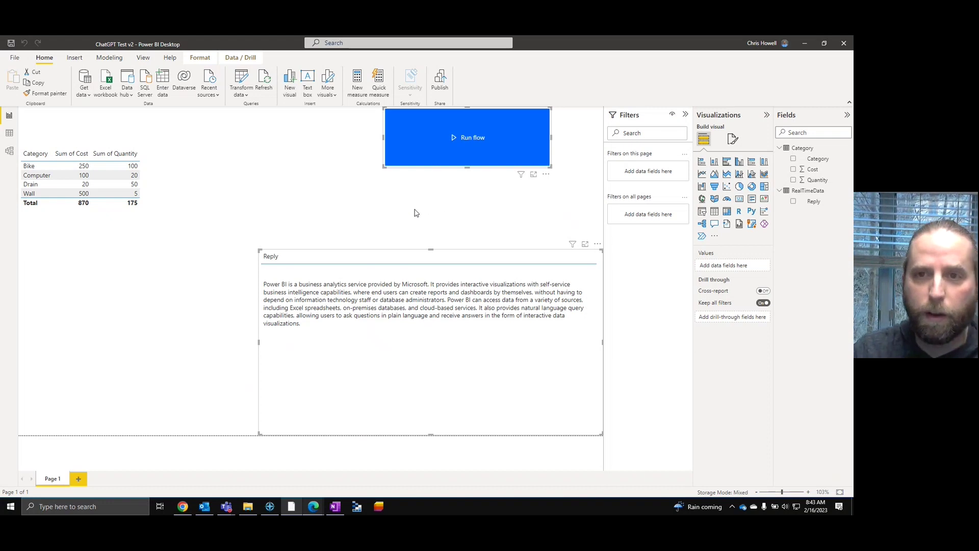
click(546, 175)
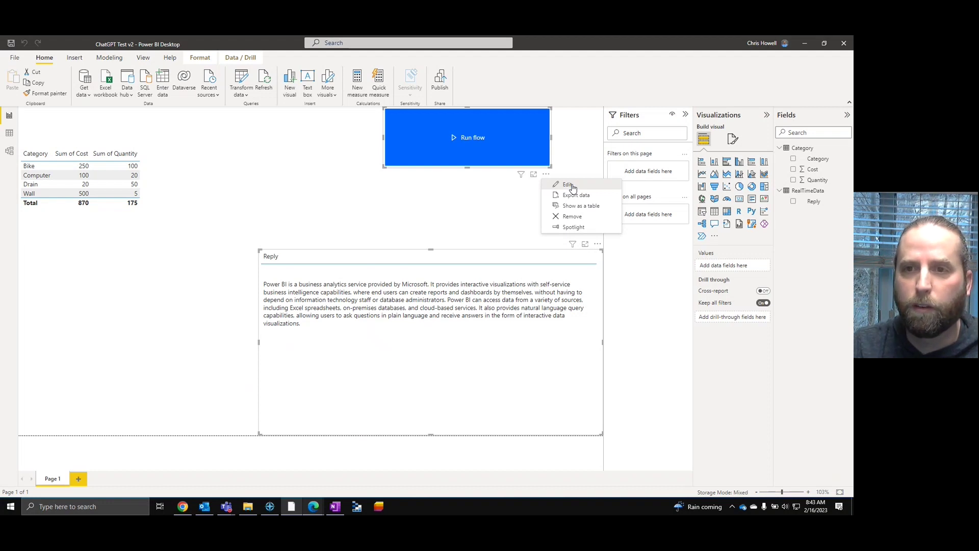
Open the Chat GPT Reply flow for editing and expand its HTTP step.
click(567, 184)
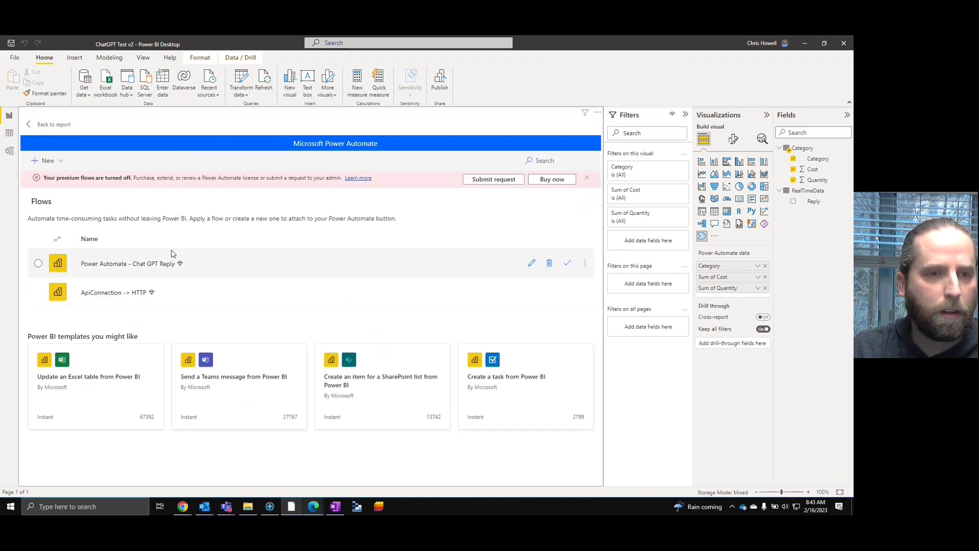
click(531, 263)
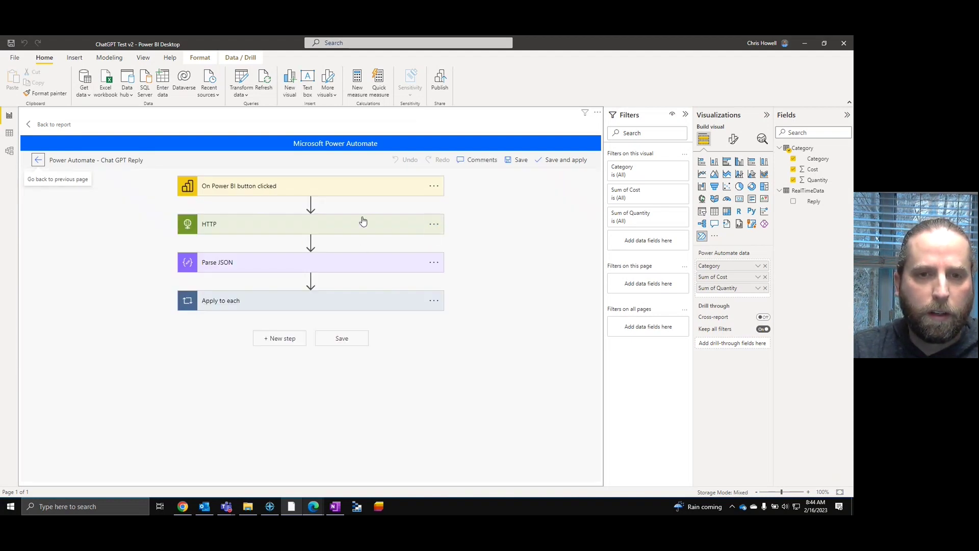
click(360, 223)
scroll(309, 281, down, 2)
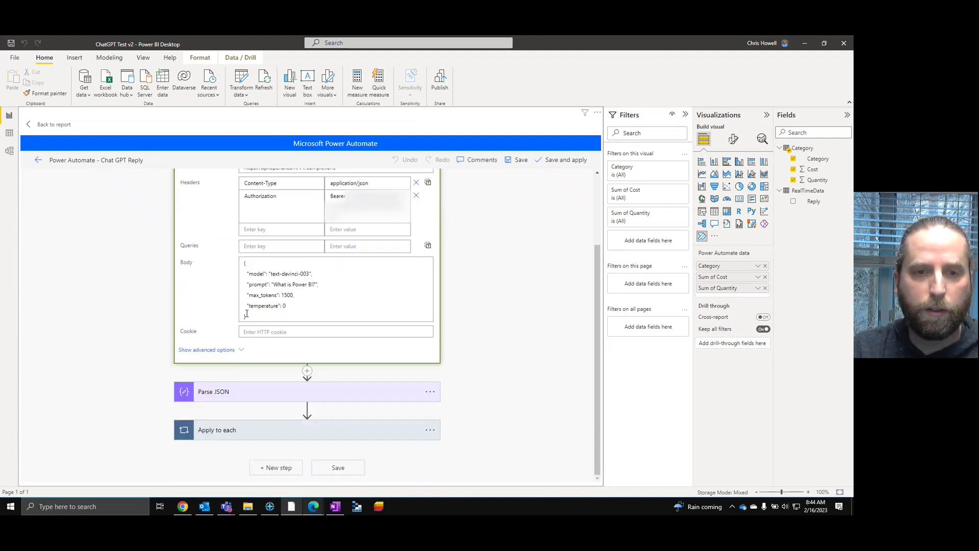
Replace the 'What is Power BI?' prompt with one asking if anything looks odd, inserting the Power BI data.
drag(316, 284, 273, 284)
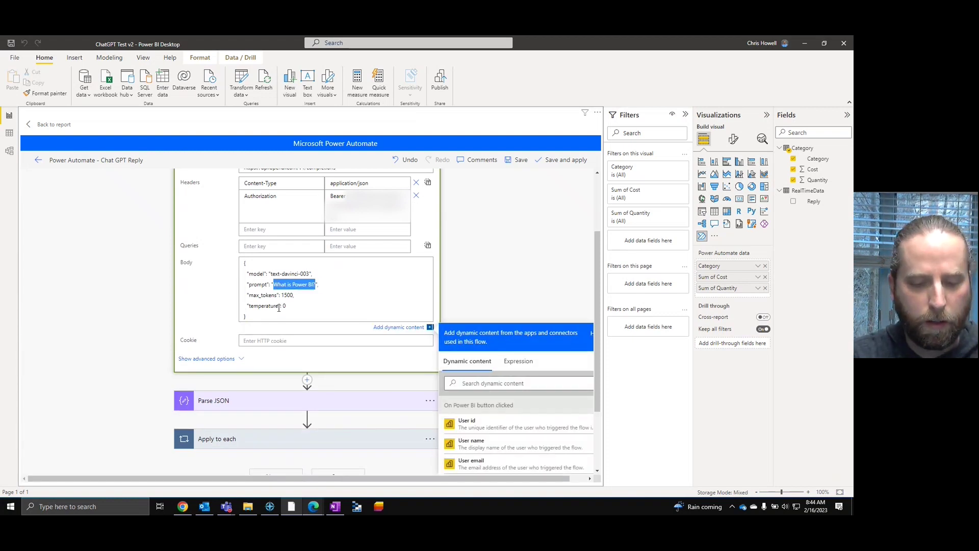
text(P)
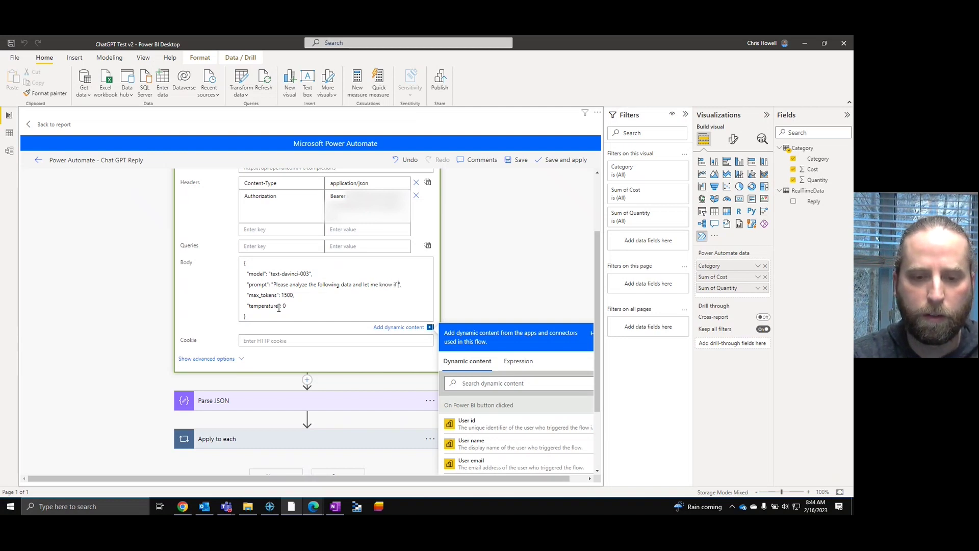
text(looks odd)
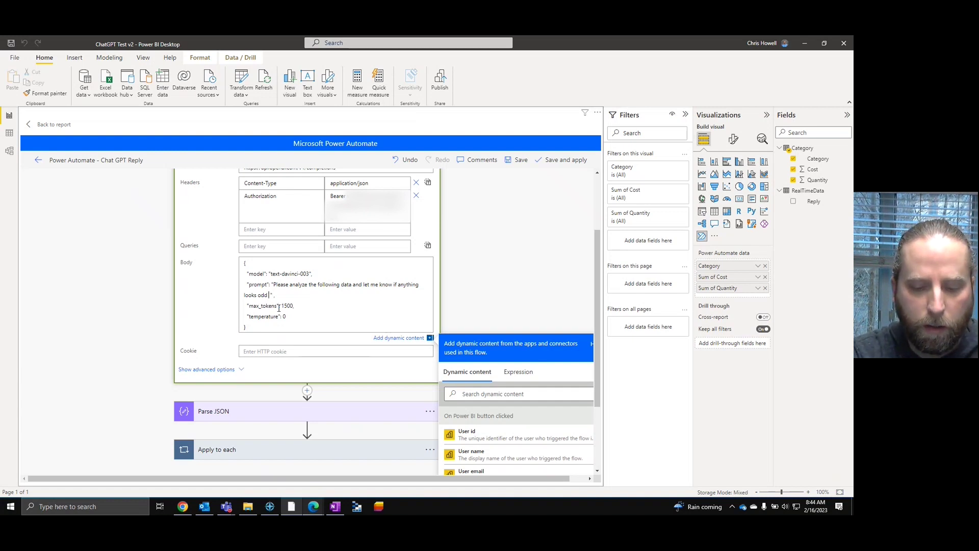
scroll(541, 226, down, 2)
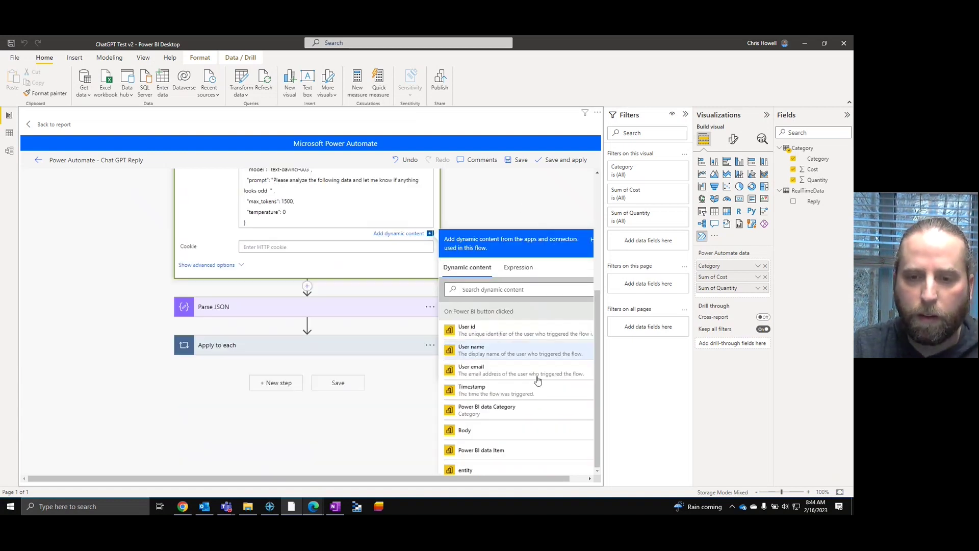
scroll(535, 387, down, 2)
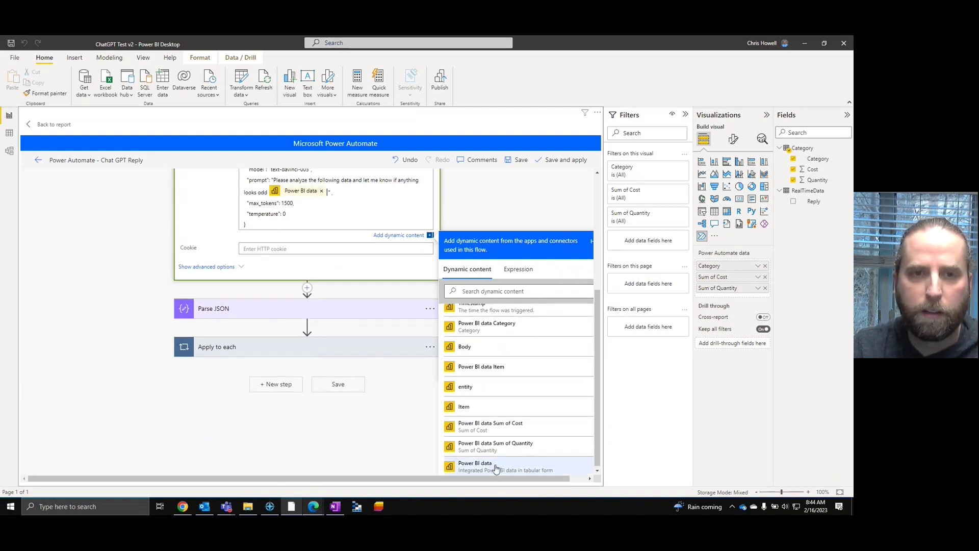
click(496, 466)
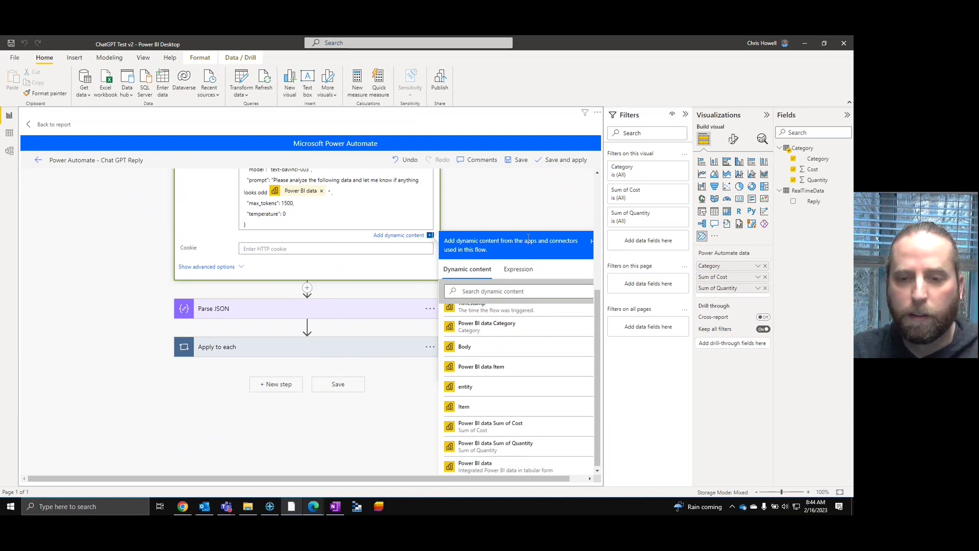
scroll(523, 397, up, 3)
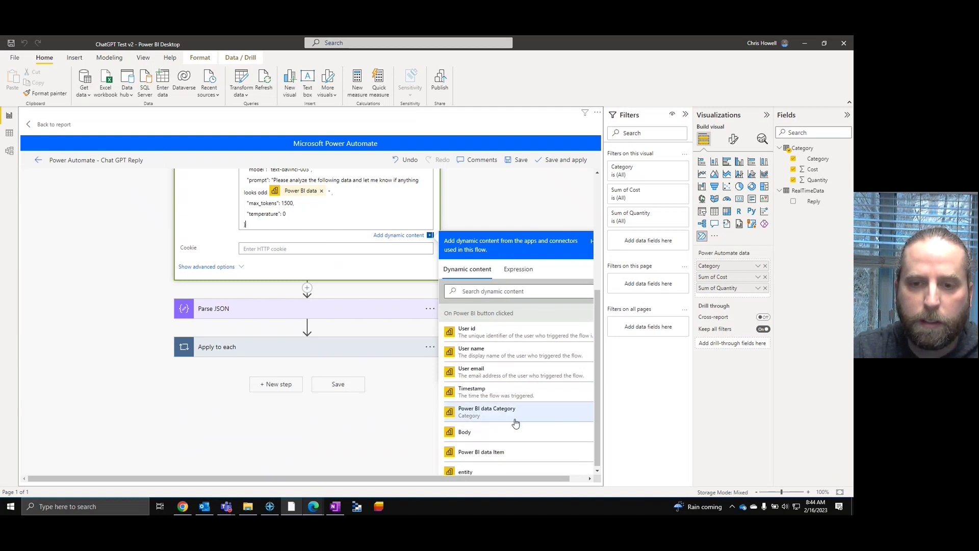
scroll(266, 379, up, 3)
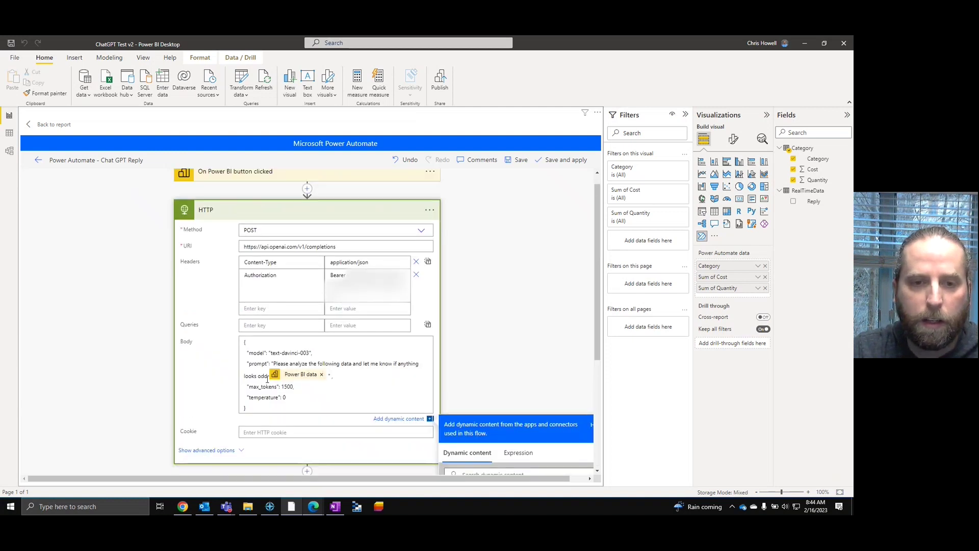
Add '&' after the Power BI data in the prompt, save and apply the flow, and return to the report.
click(519, 161)
click(519, 161)
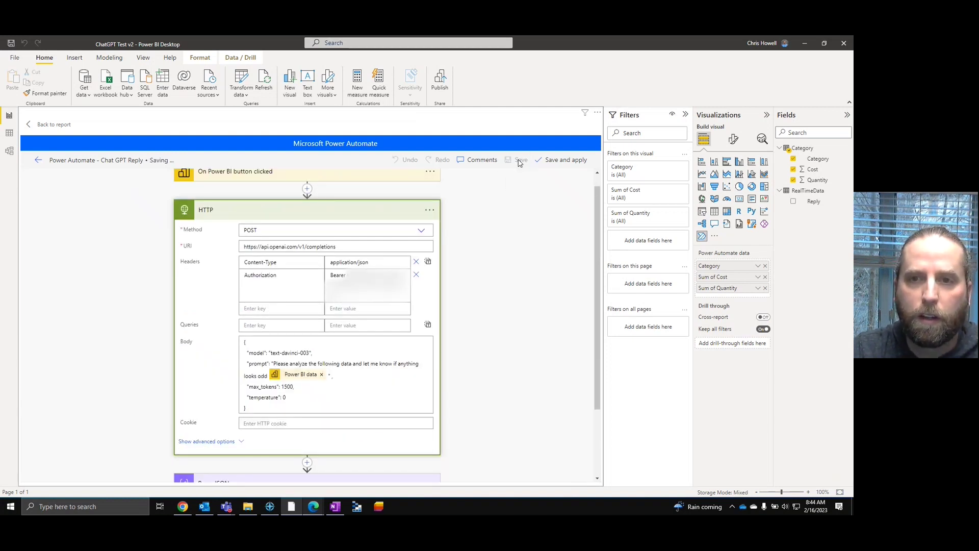
click(331, 378)
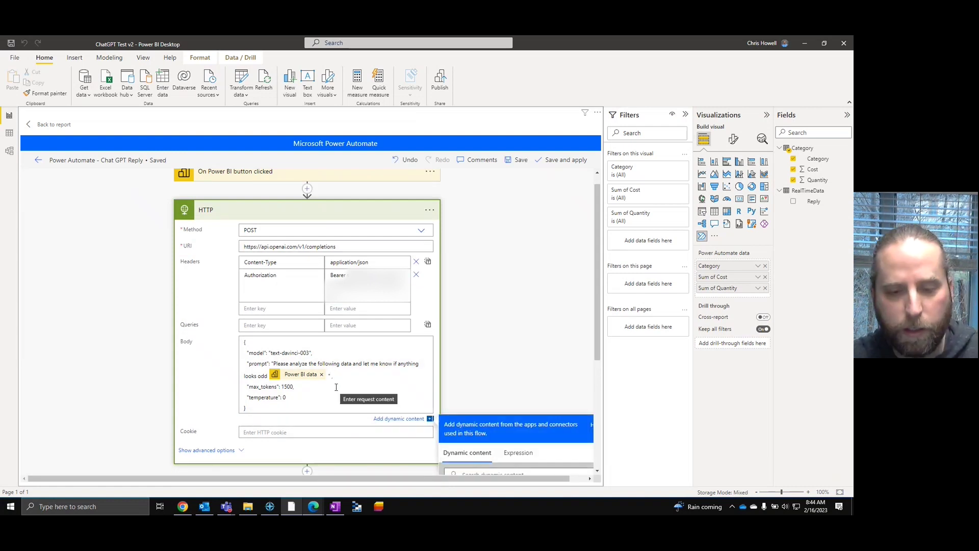
text(&)
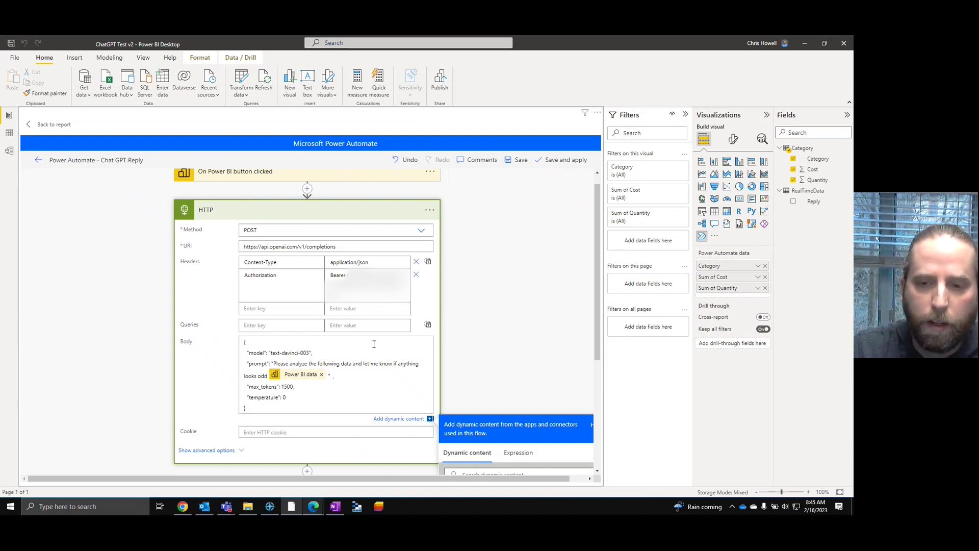
click(521, 161)
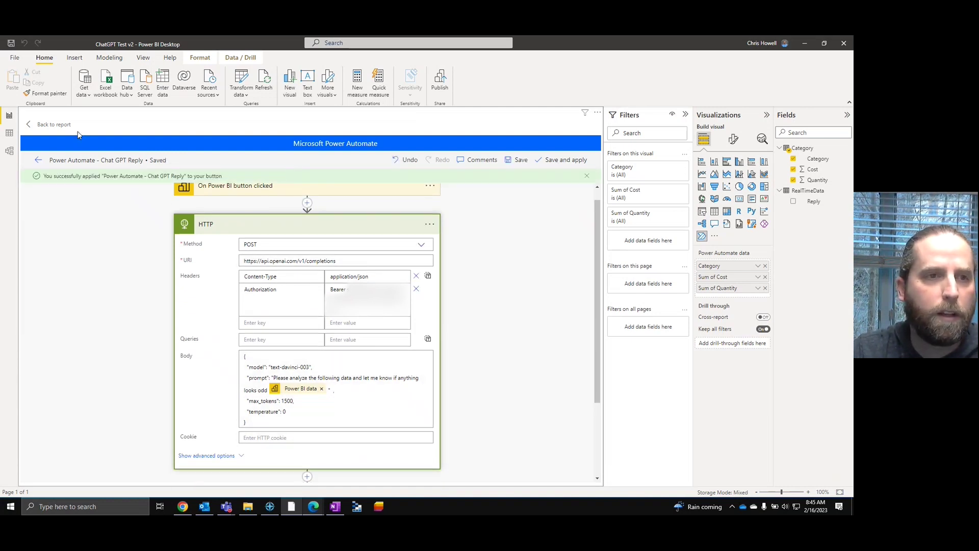
click(41, 125)
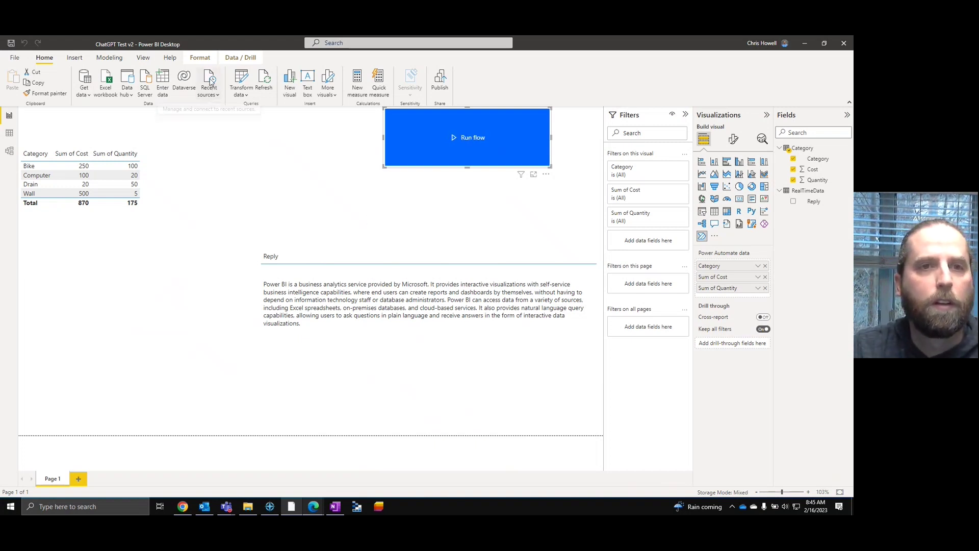
Refresh the report to load the second reply saying the data looks normal.
click(266, 77)
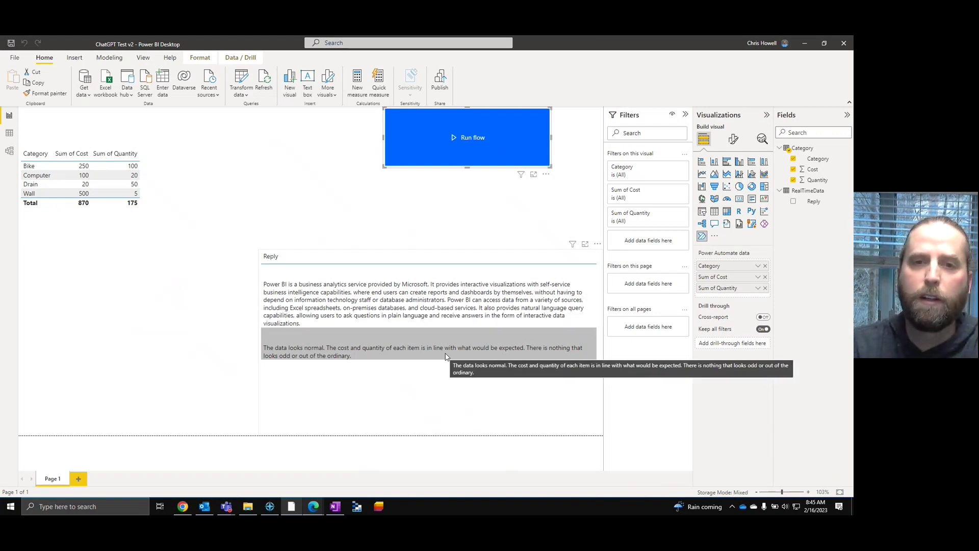
click(102, 150)
click(803, 148)
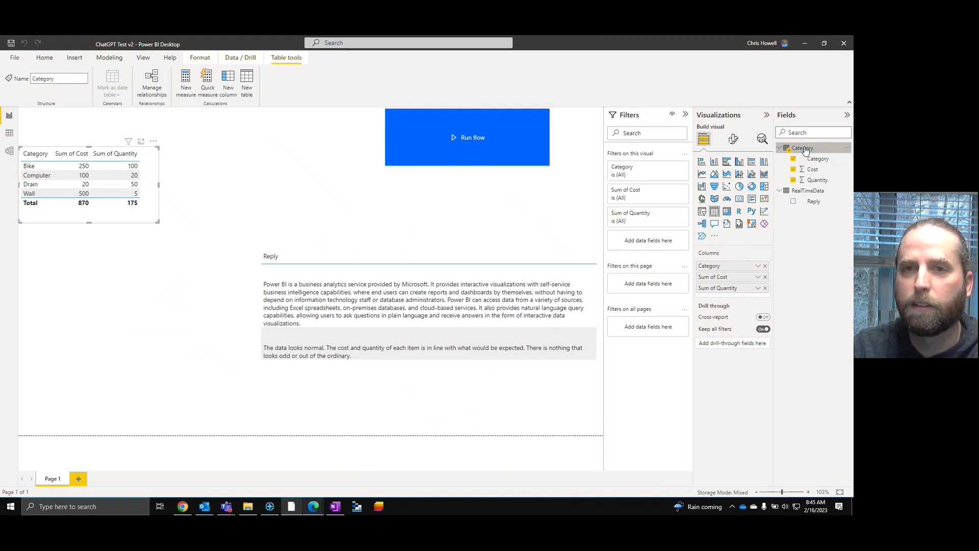
right_click(805, 149)
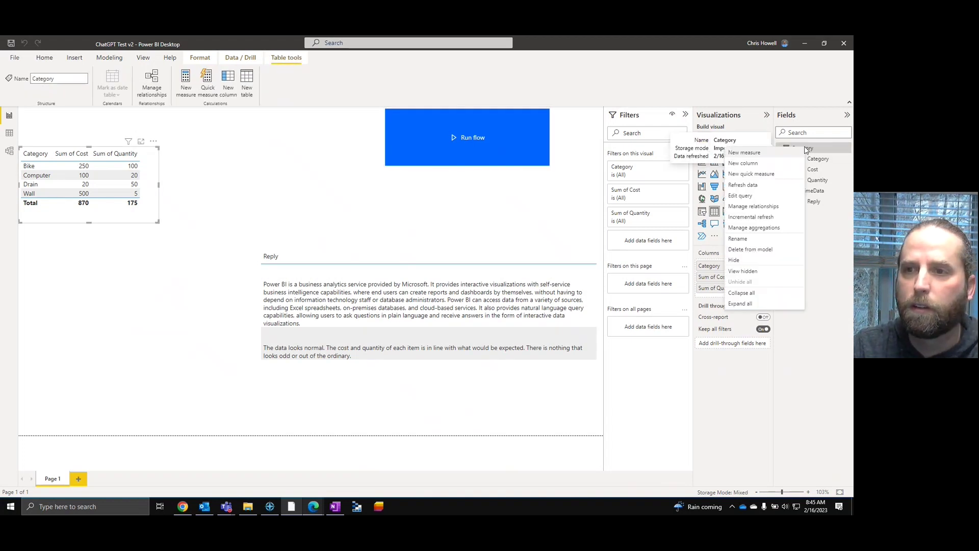
click(258, 214)
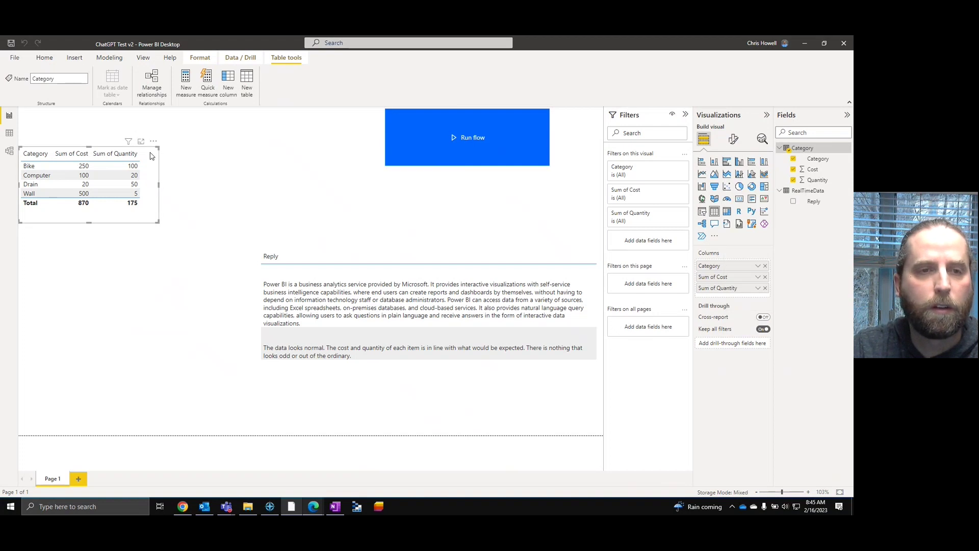
click(45, 58)
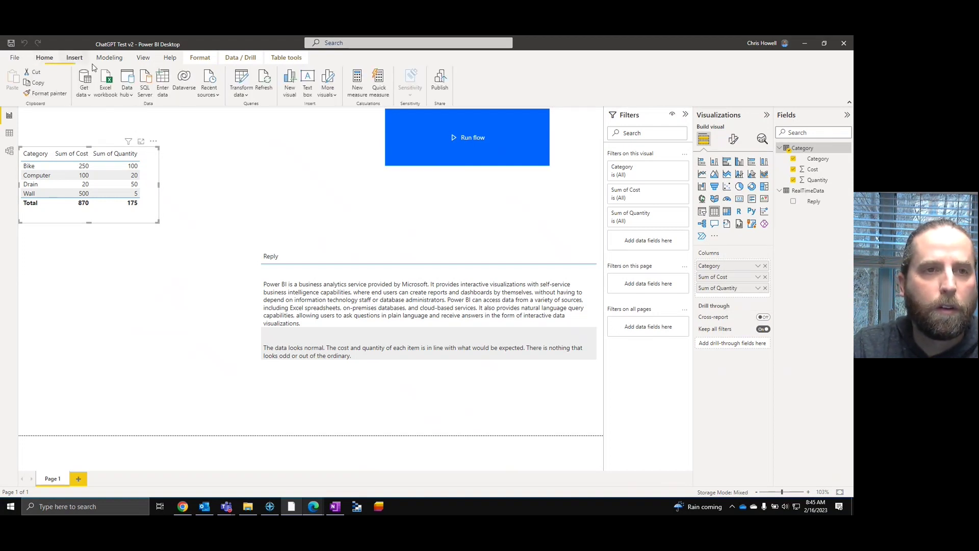
double_click(804, 148)
click(812, 170)
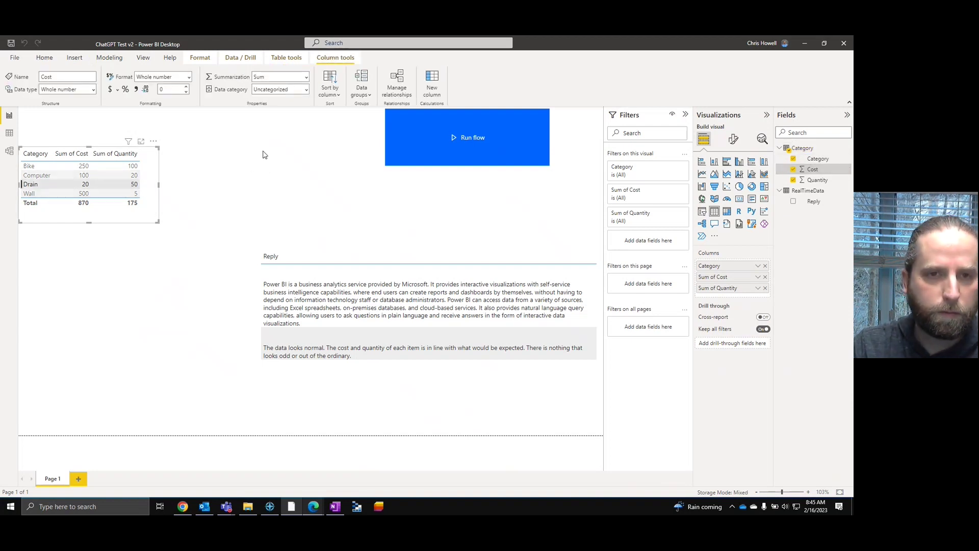
click(406, 194)
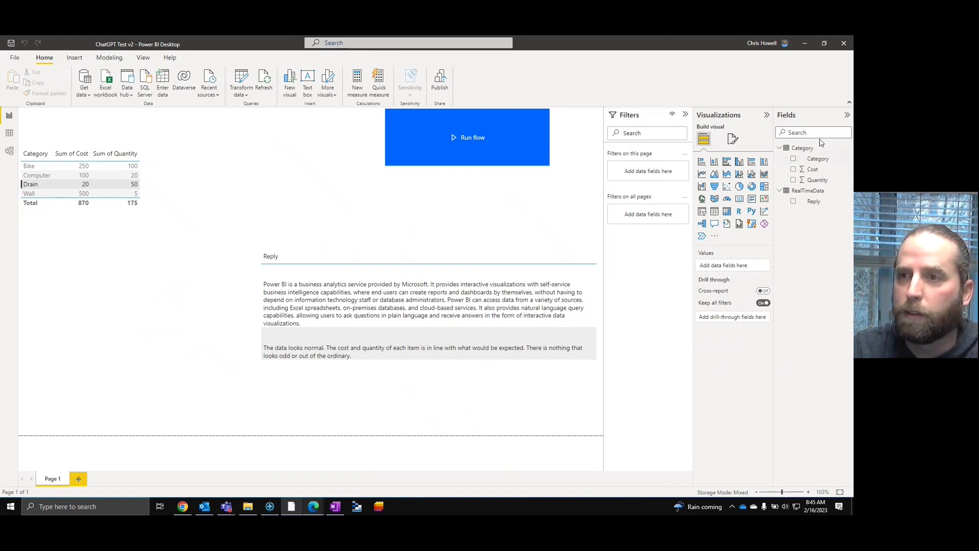
right_click(804, 152)
Edit the Category query's Source table so Wall's Cost is 5000000, then Close & Apply.
click(756, 197)
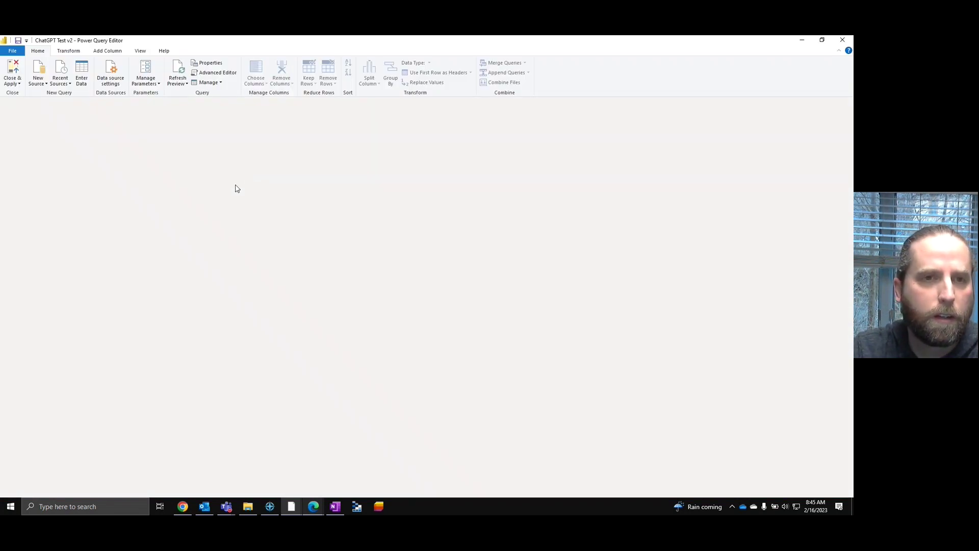
click(259, 134)
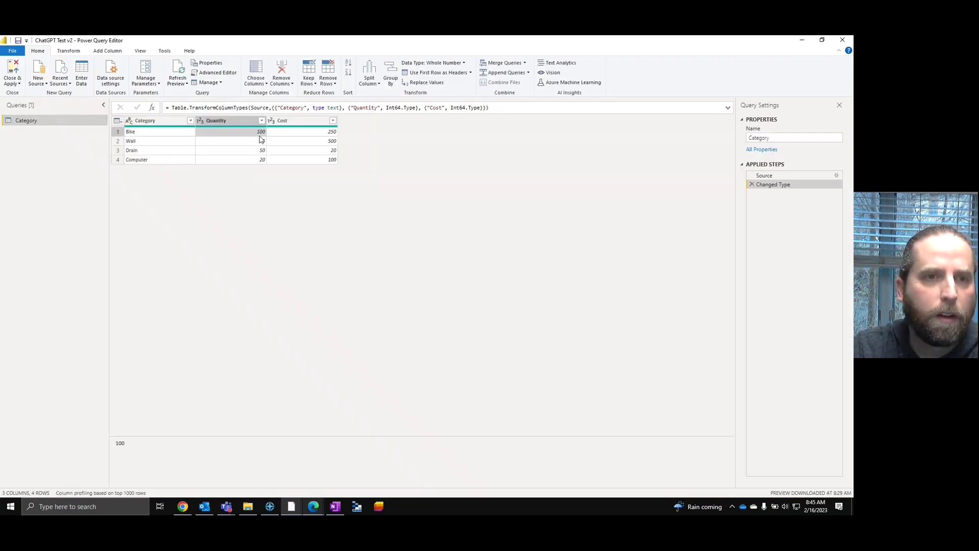
click(774, 175)
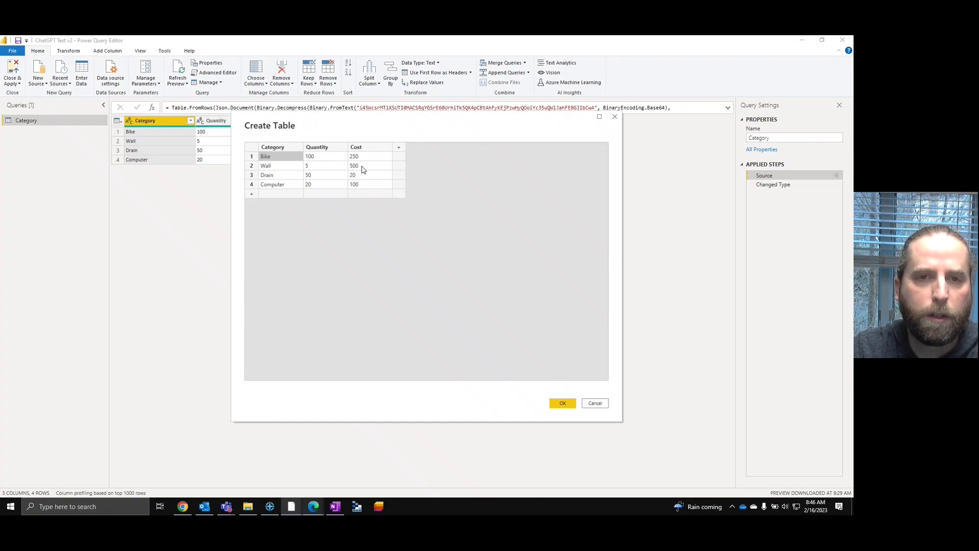
click(362, 167)
text(5)
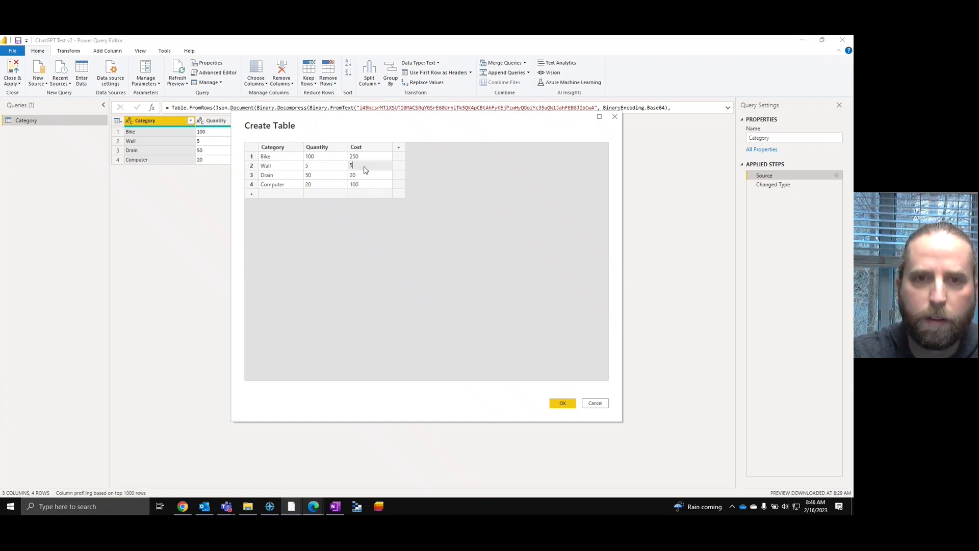
text(000000)
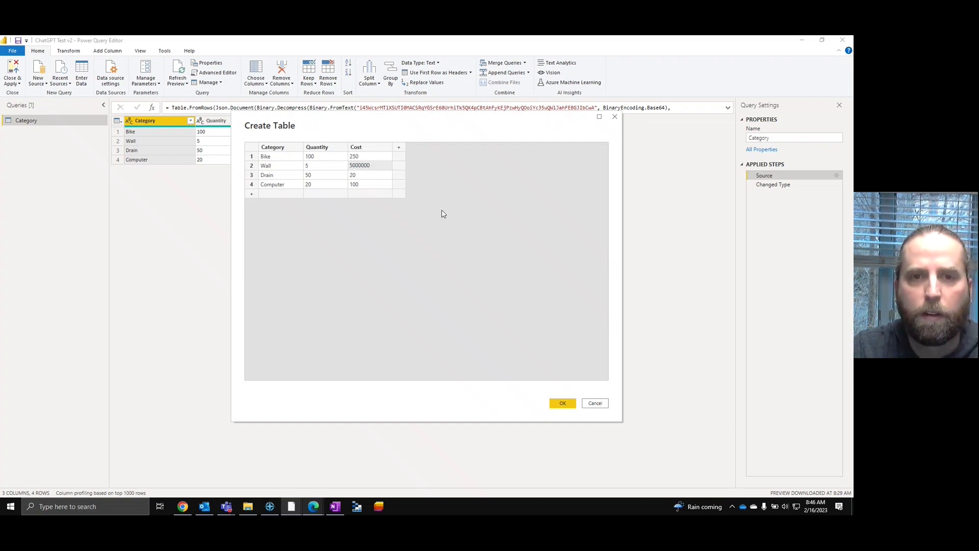
key(Escape)
click(562, 403)
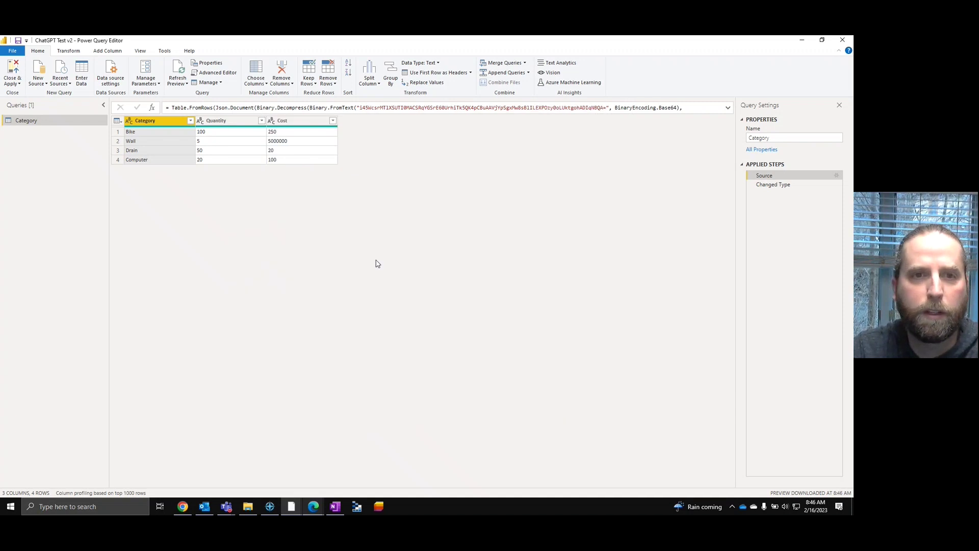
click(20, 85)
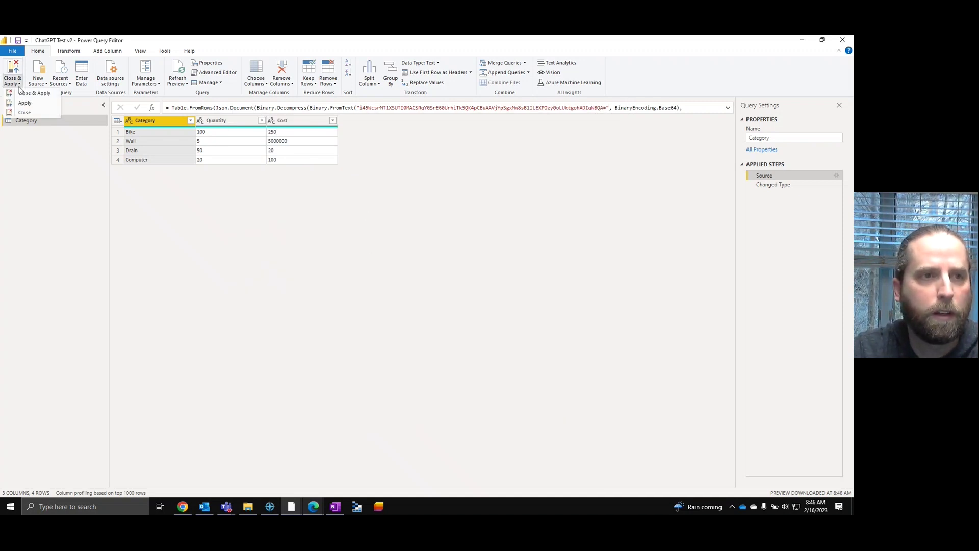
click(30, 96)
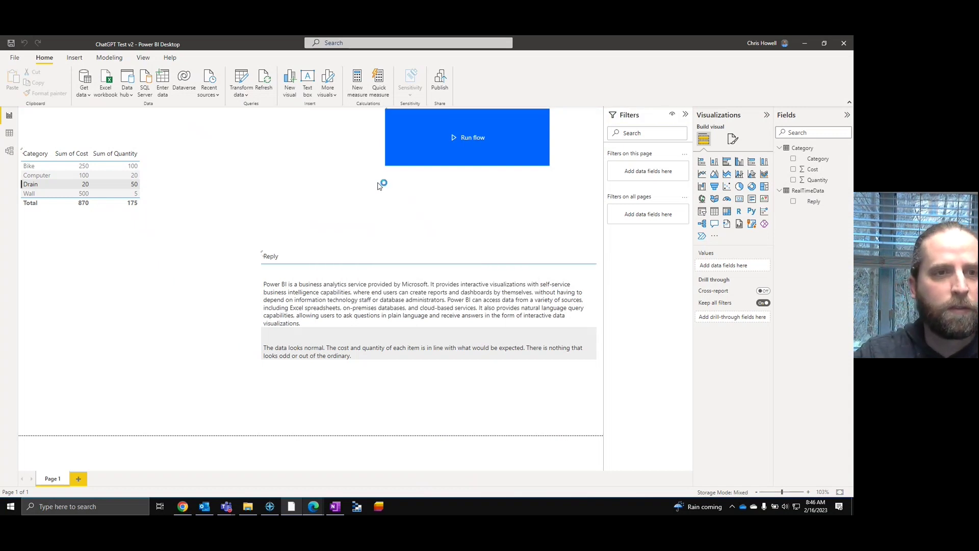
Run the flow, refresh to show Wall at 5000000 and a Drain reply, then rerun the flow.
click(474, 137)
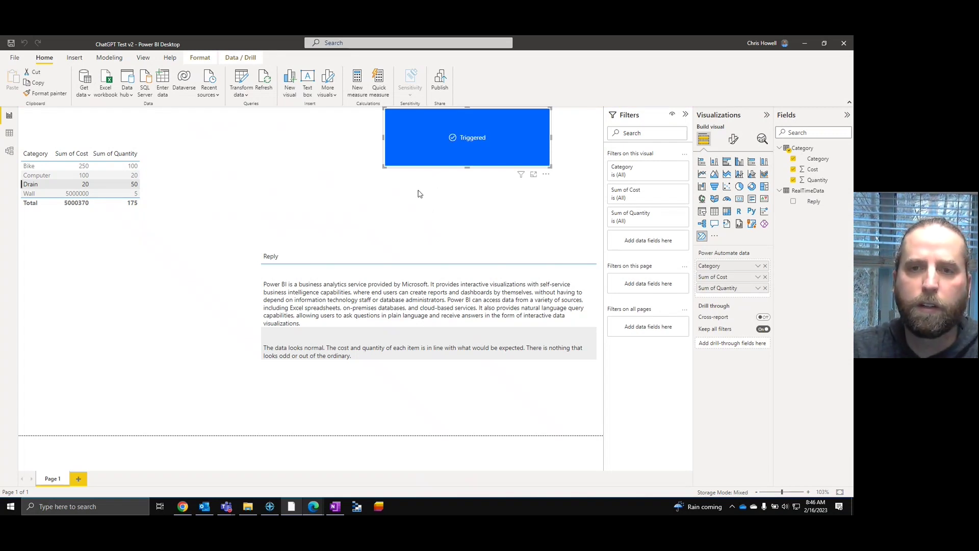
click(265, 81)
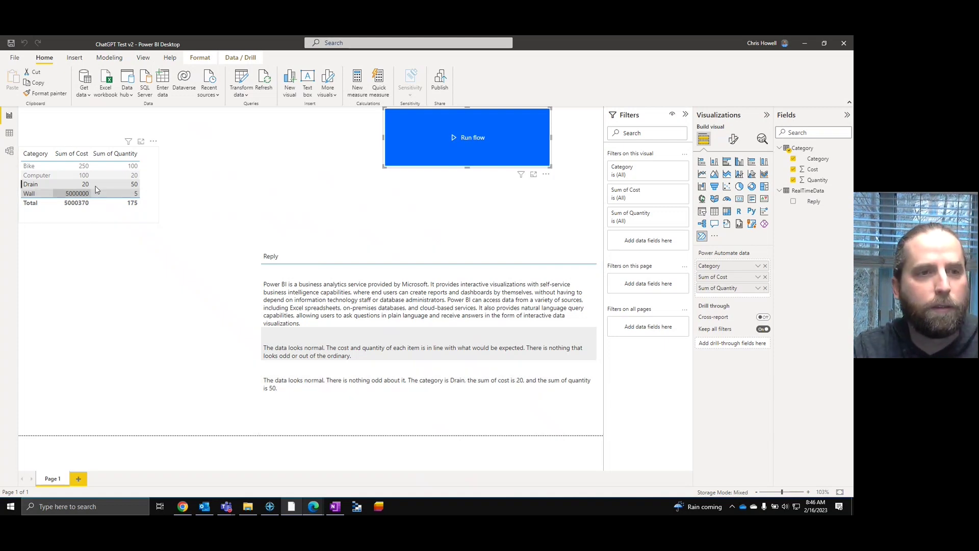
click(291, 179)
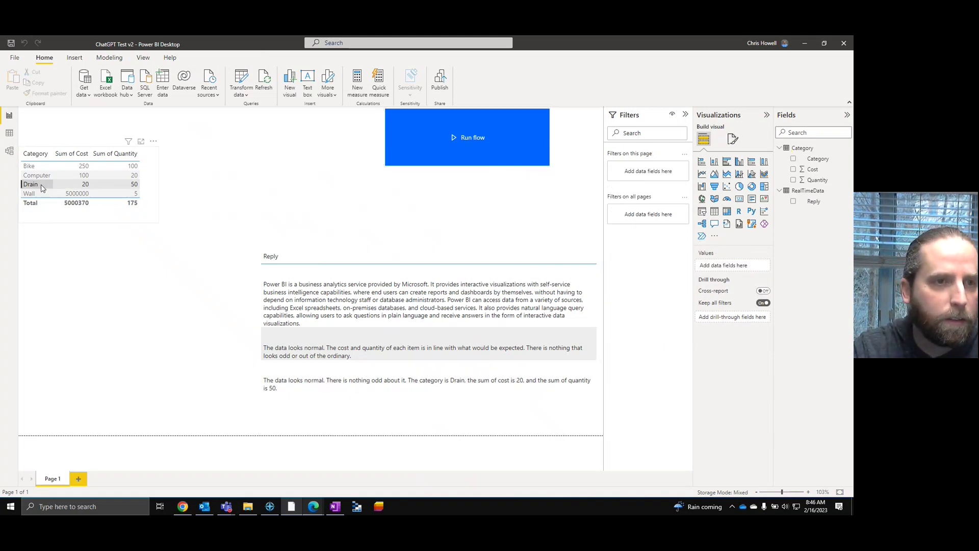
click(44, 184)
click(324, 194)
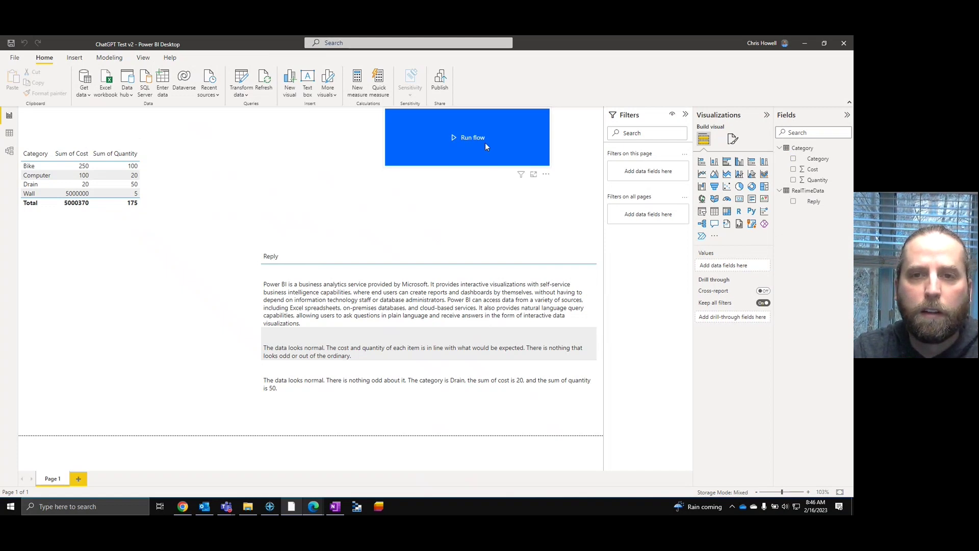
click(473, 136)
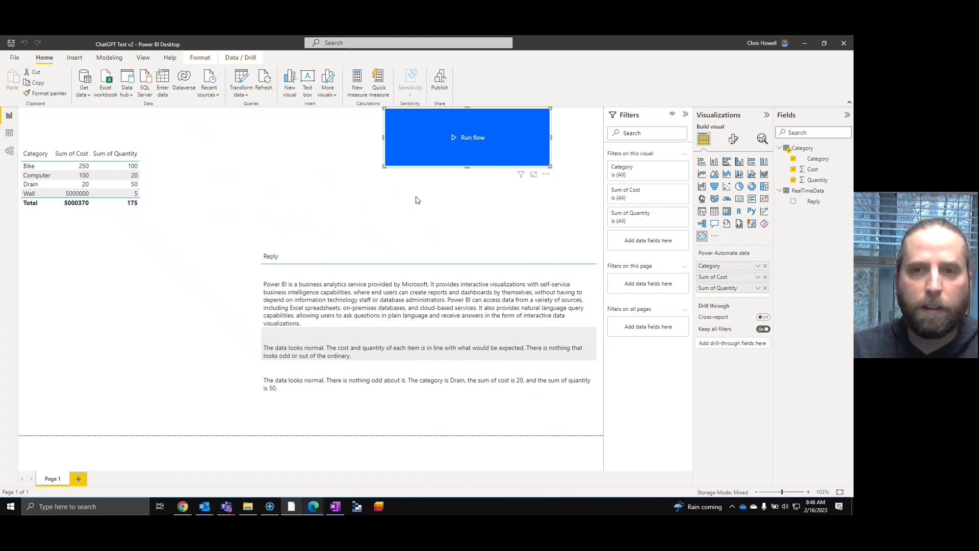
Refresh the report to load the single Wall-versus-Bike-and-Computer insight into the Reply table.
click(266, 82)
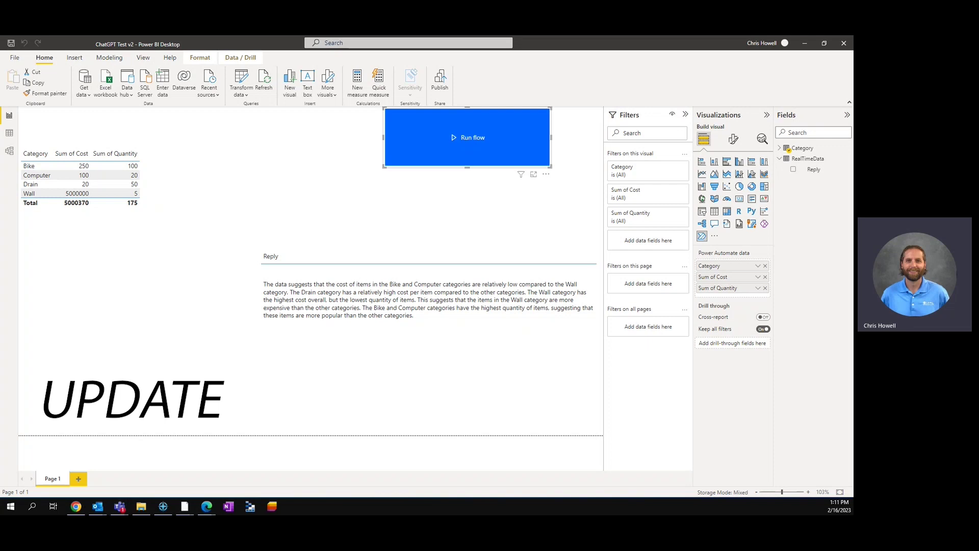
Review the ChatGPT conversation about analysing data in Edge, then minimise the browser.
key(alt+Tab)
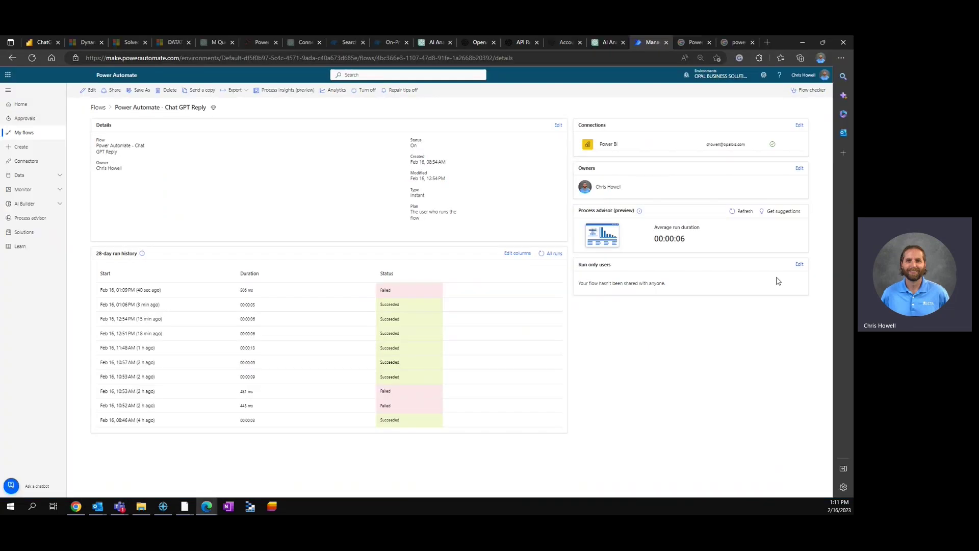
click(429, 46)
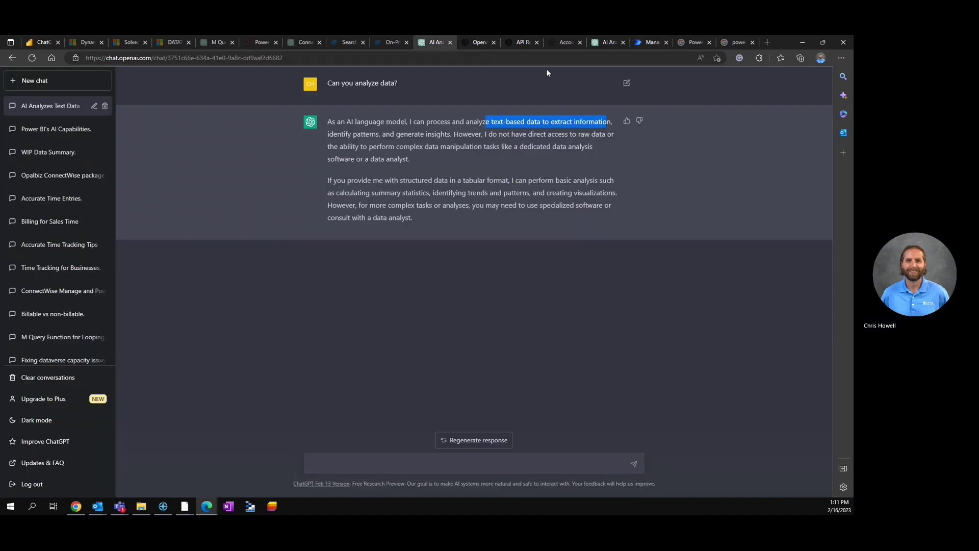
click(478, 170)
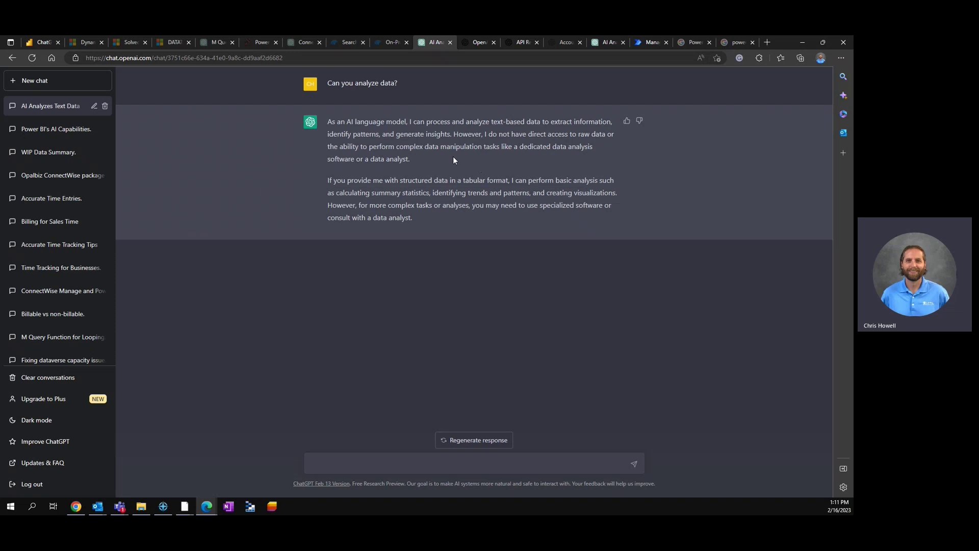
click(802, 44)
Open the Chat GPT Reply flow from the Run flow visual and expand its HTTP POST step.
click(546, 174)
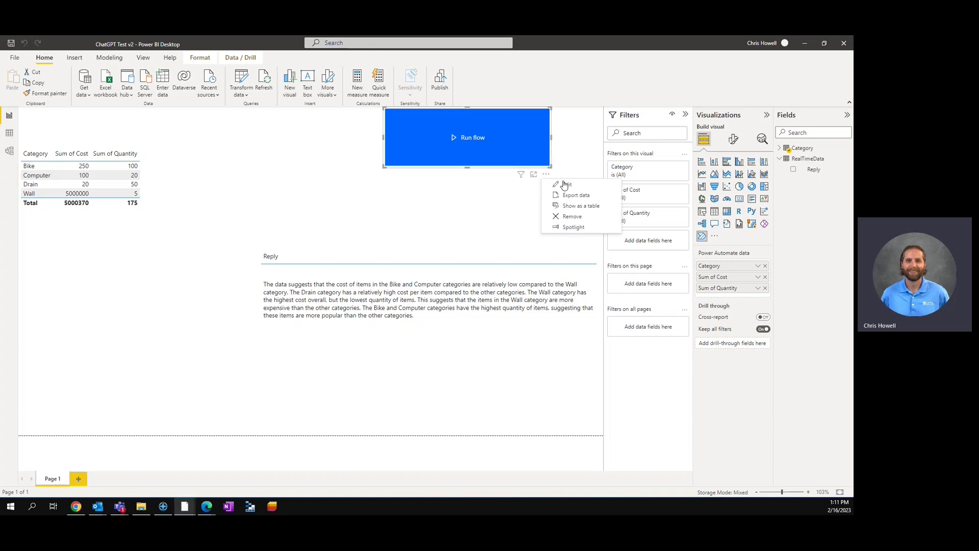
click(565, 185)
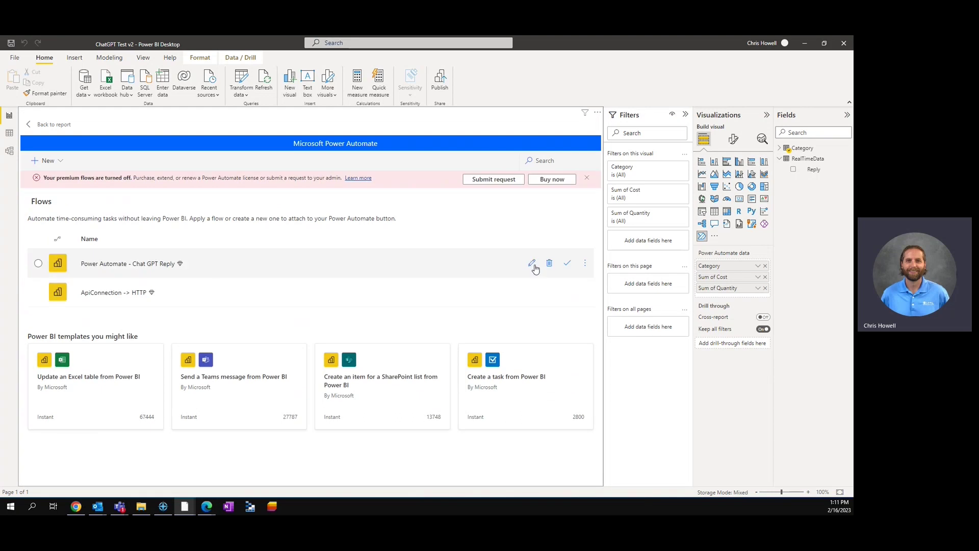
click(532, 264)
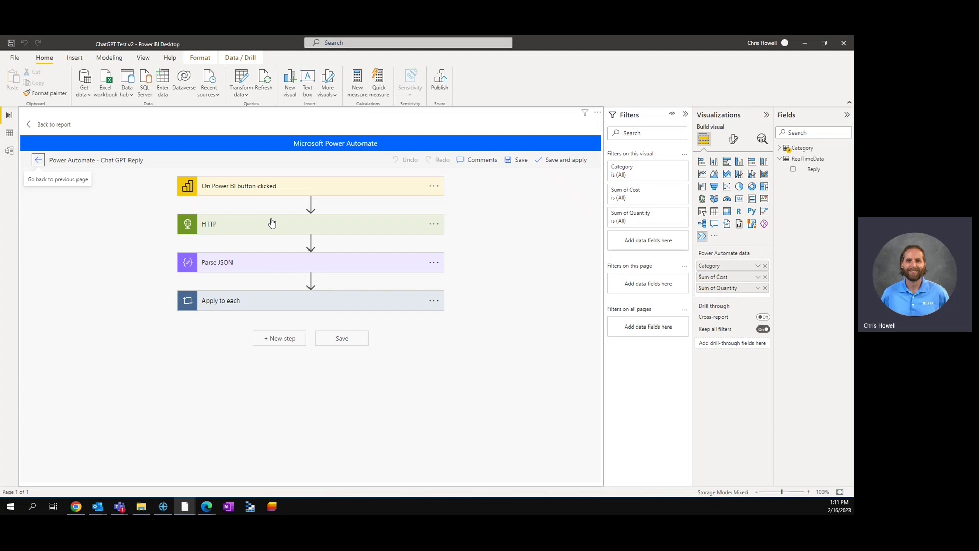
click(270, 223)
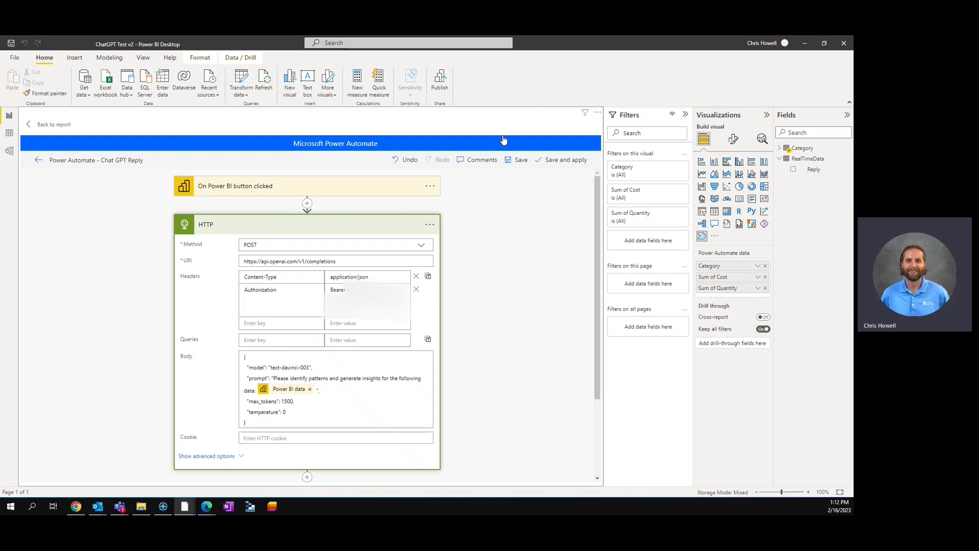
Leave the flow editor with Back to report to return to the report canvas.
click(51, 125)
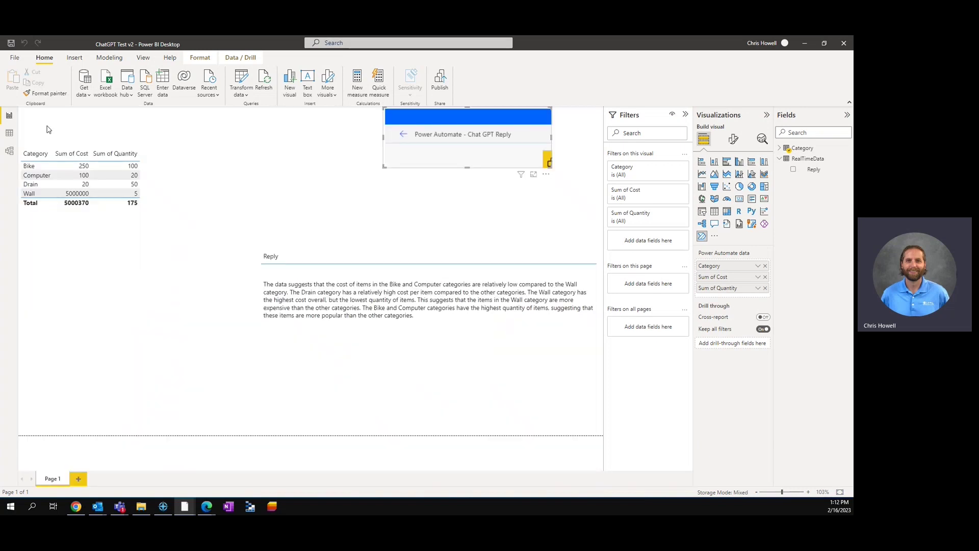